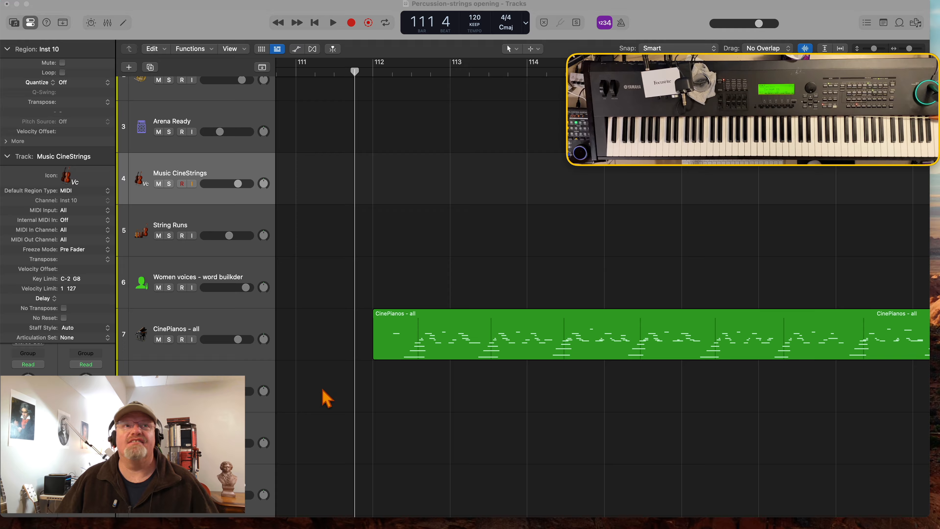
- Look through the instrument track list, selecting the CinePianos - all, String Runs and Music CineStrings tracks in turn
scroll(285, 395, "up", 5)
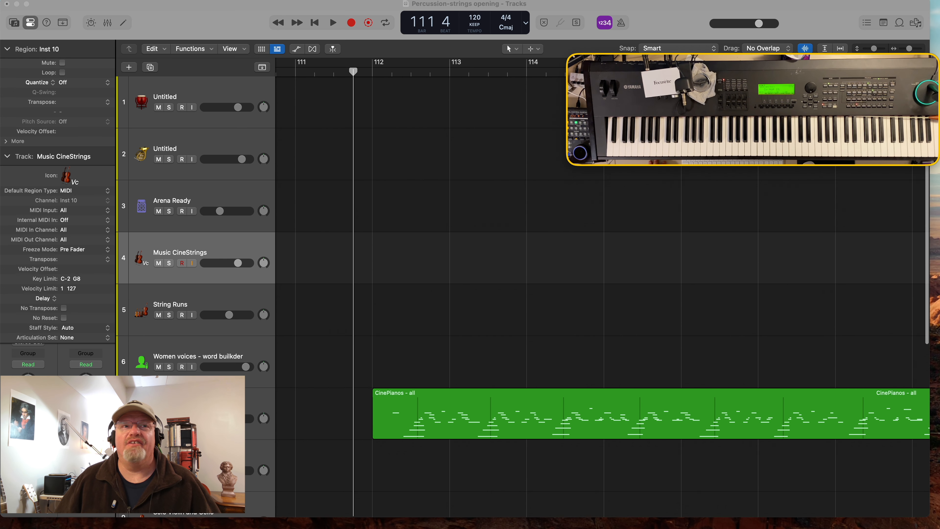
scroll(174, 233, "down", 6)
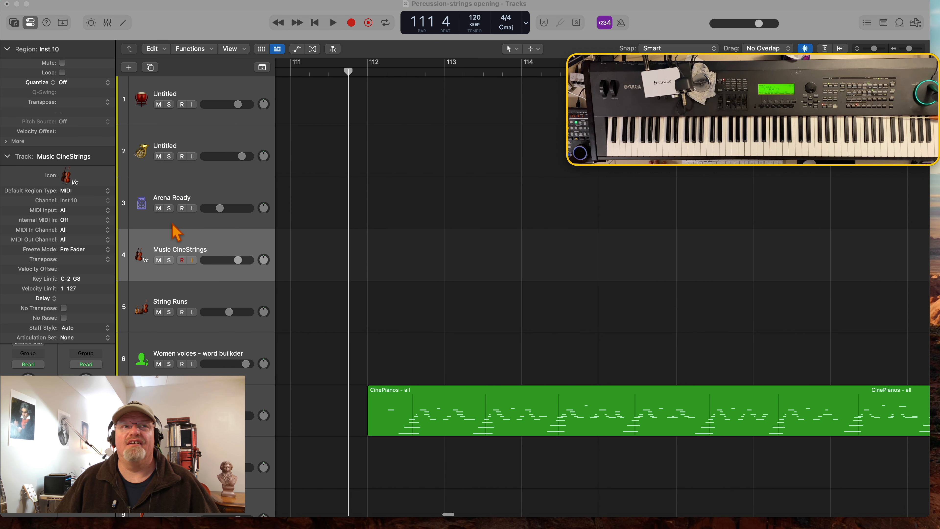
scroll(175, 232, "down", 1)
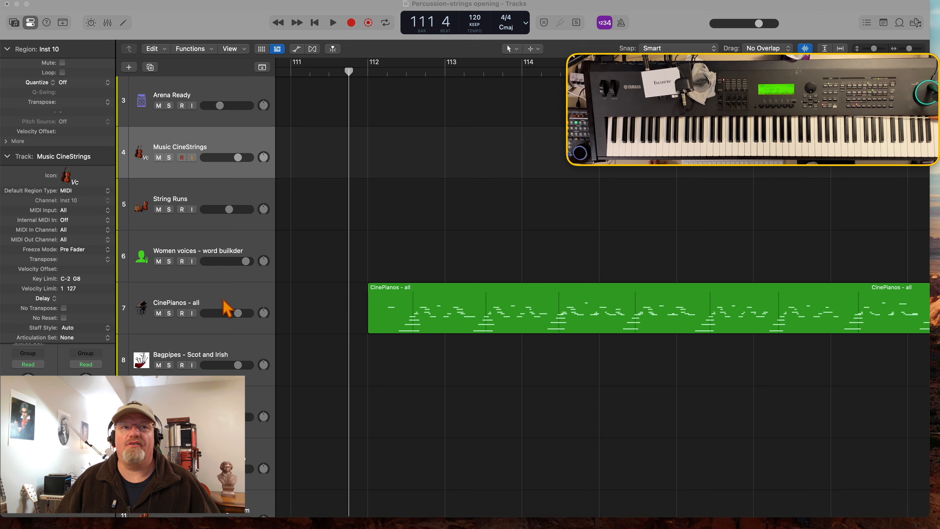
left_click(214, 308)
left_click(218, 202)
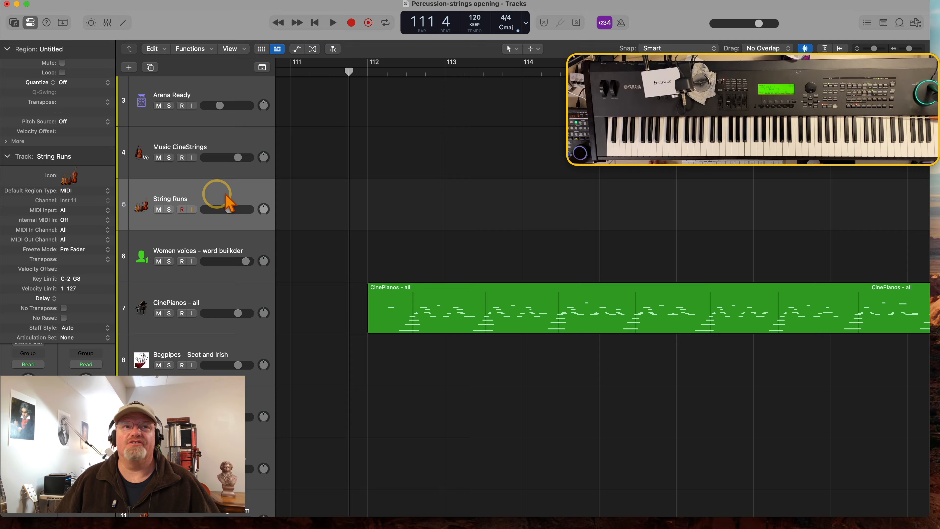
left_click(191, 147)
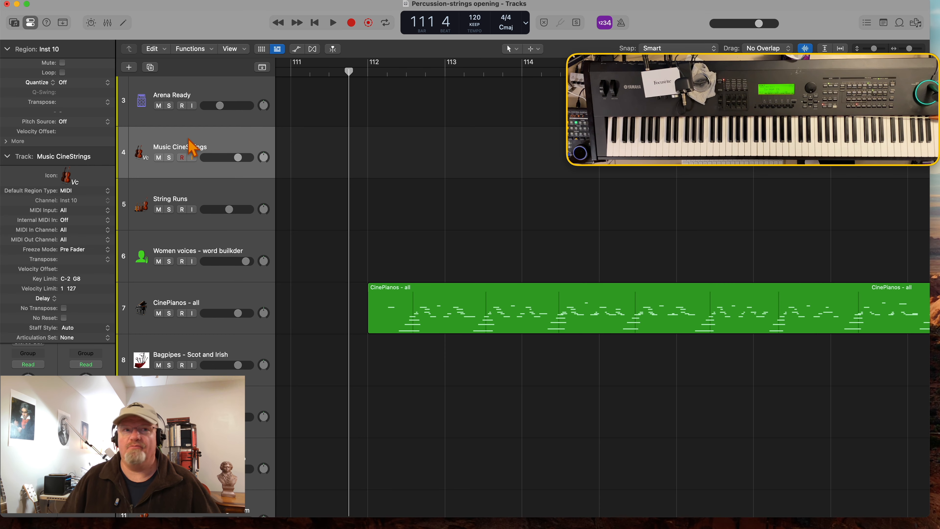
left_click(207, 302)
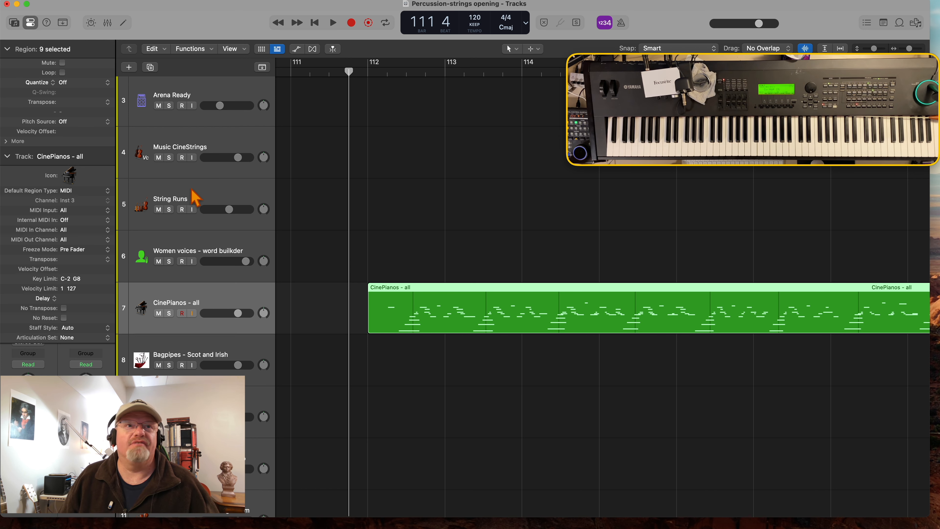
scroll(181, 145, "left", 1)
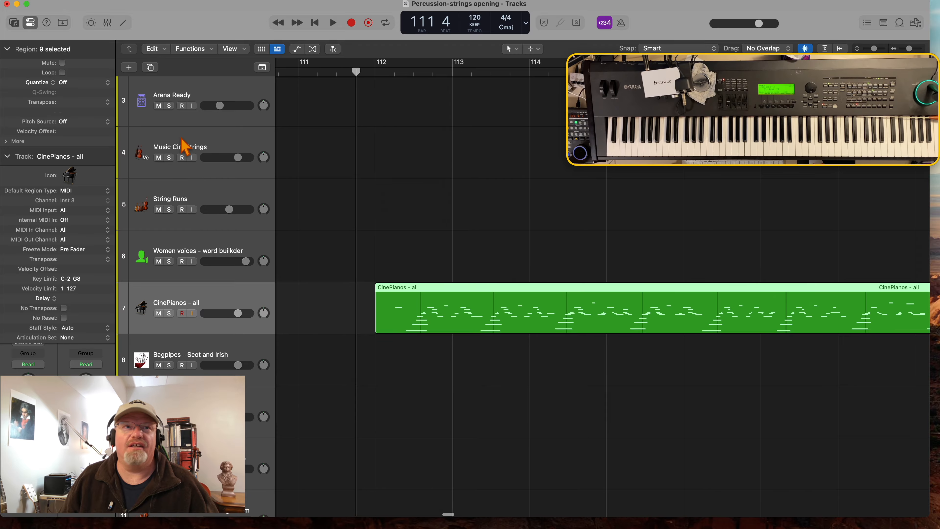
left_click(181, 137)
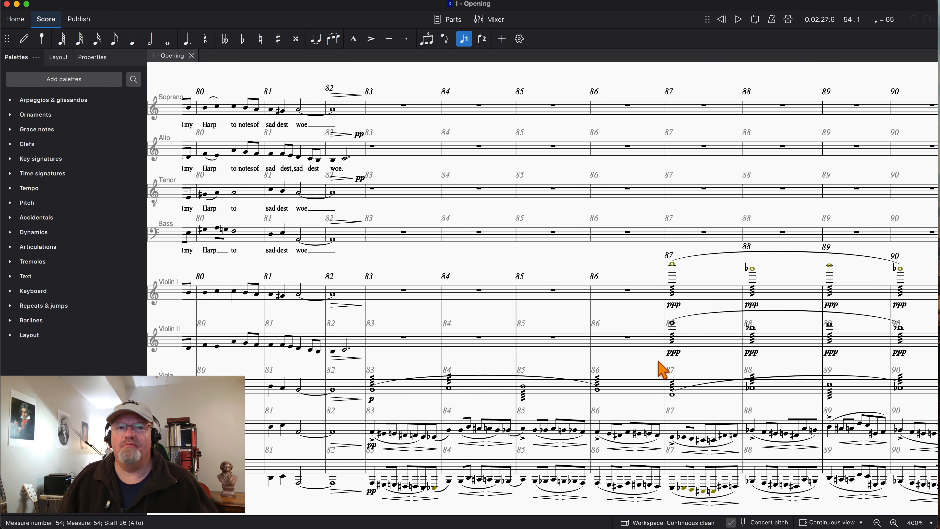
- In MuseScore, survey the choir and string staves of the I - Opening score from measure 1 to measure 94
scroll(516, 393, "left", 15)
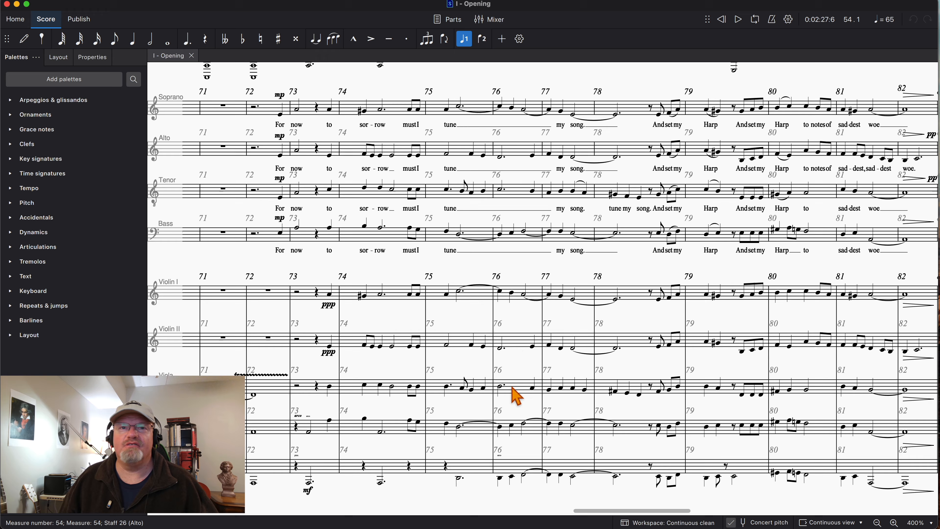
scroll(516, 395, "left", 10)
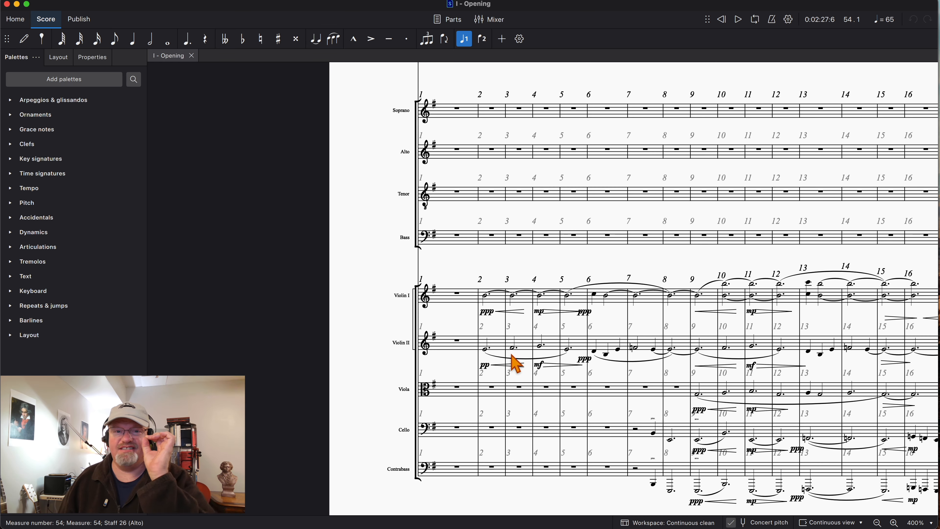
scroll(513, 355, "right", 20)
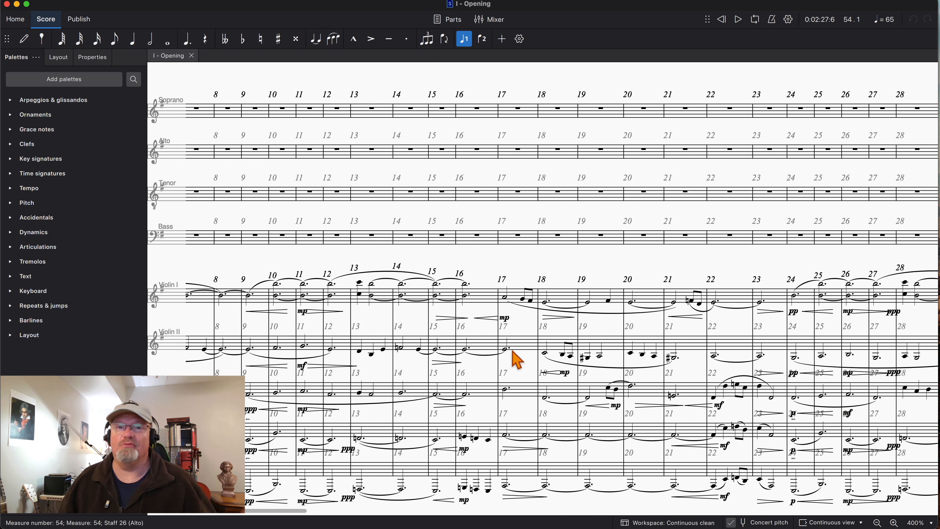
scroll(516, 359, "right", 20)
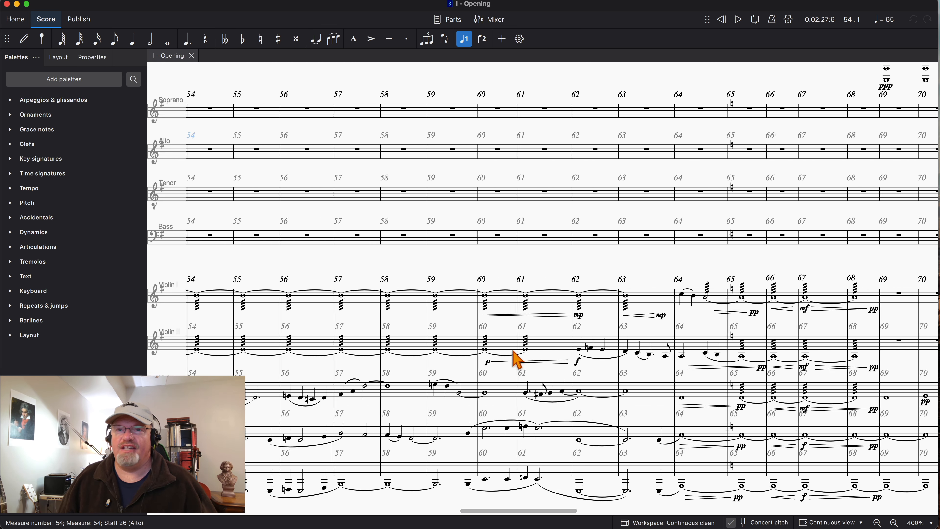
scroll(516, 359, "right", 15)
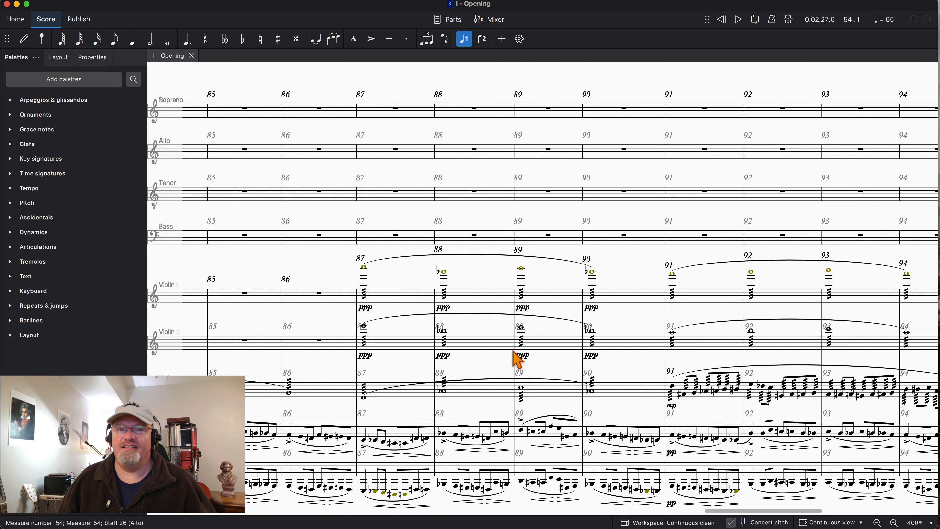
- Examine the string writing in measures 83 to 95, including the low string figures, violin tremolos and the viola line from measure 91
scroll(516, 359, "left", 2)
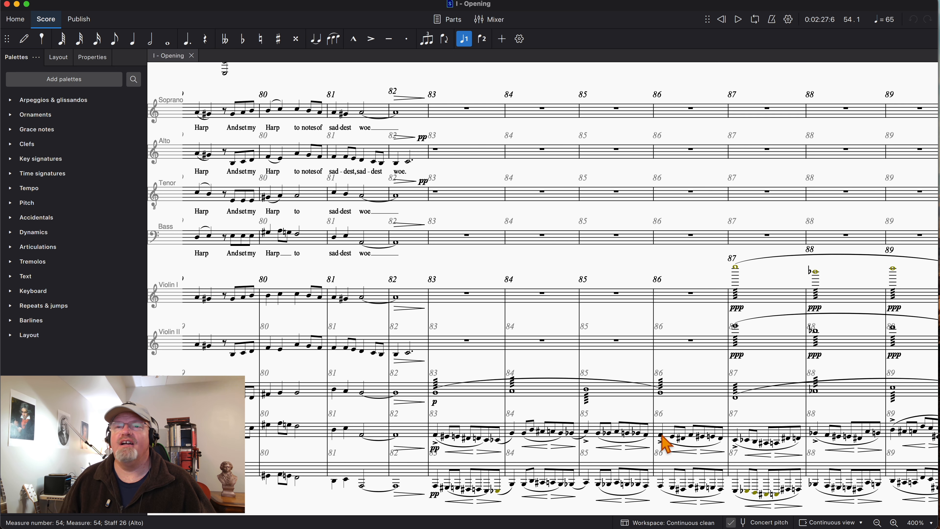
scroll(719, 447, "right", 6)
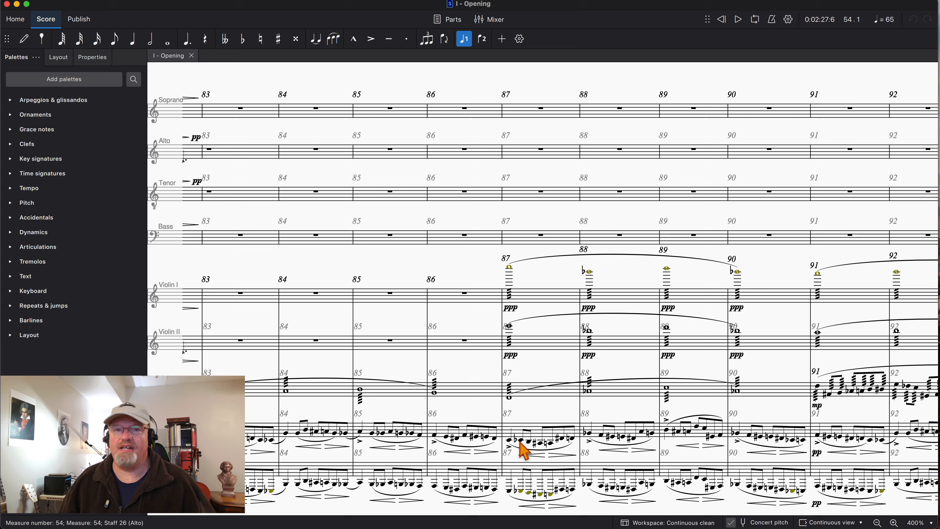
scroll(524, 449, "right", 6)
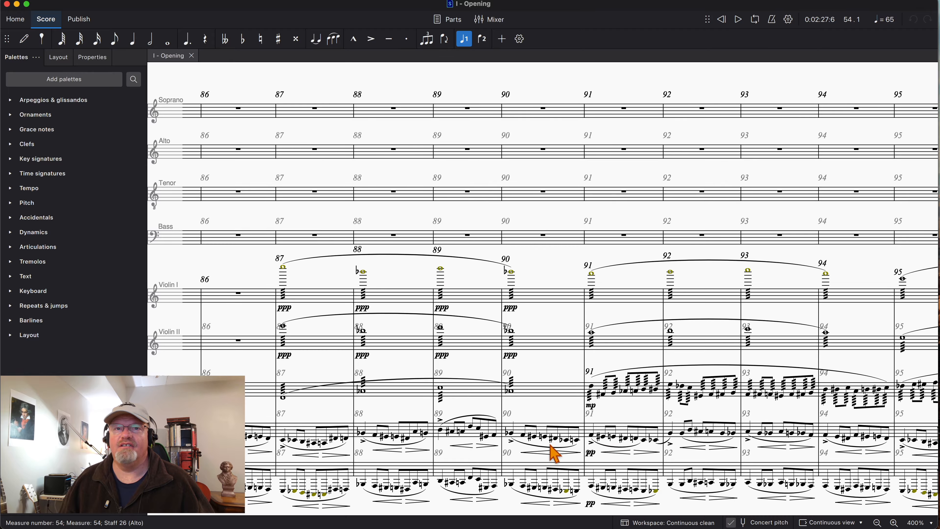
scroll(552, 449, "right", 1)
scroll(551, 451, "right", 1)
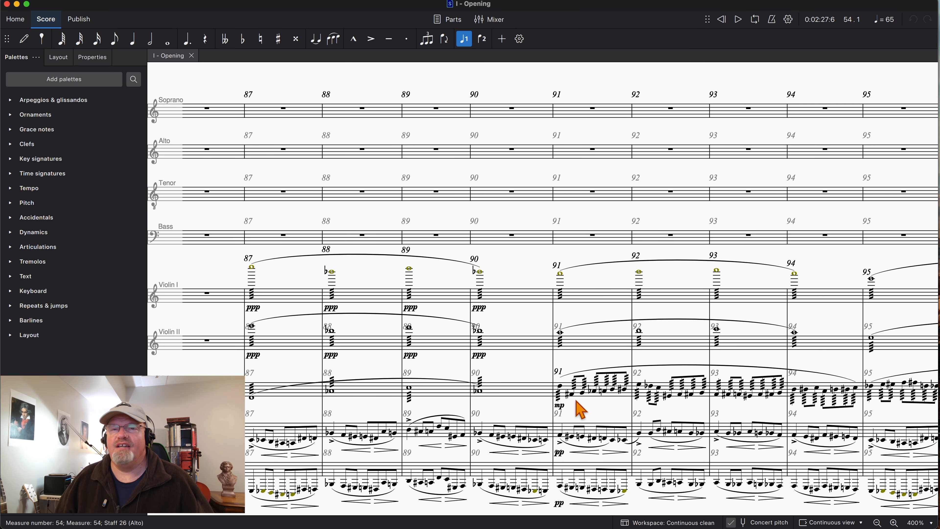
scroll(558, 395, "right", 1)
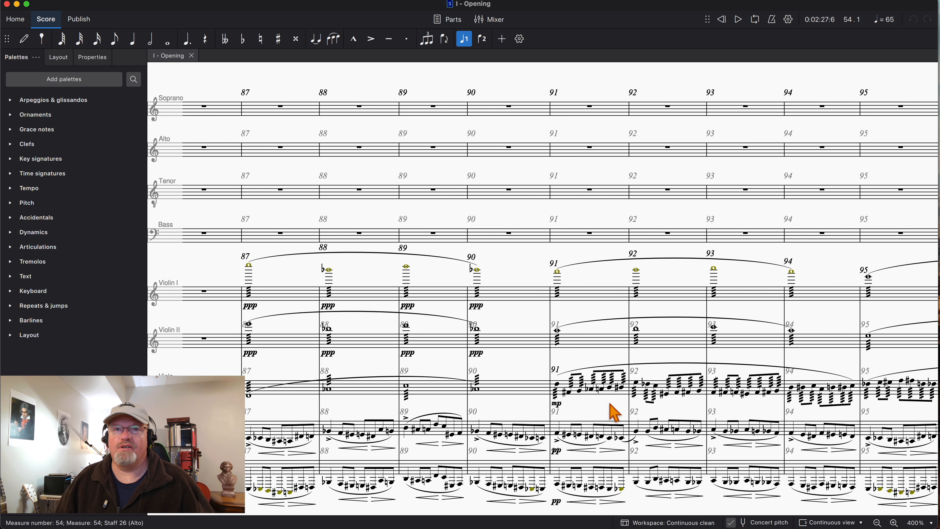
scroll(554, 364, "left", 10)
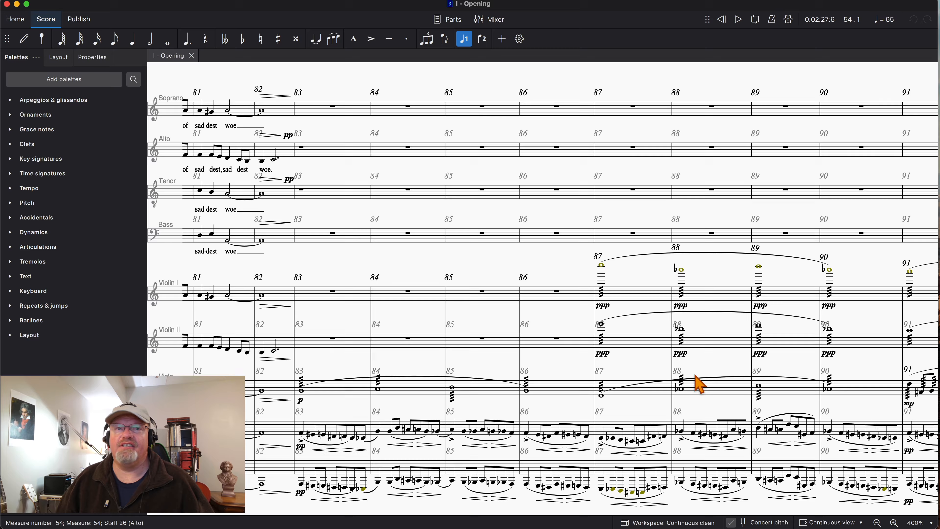
scroll(777, 411, "right", 10)
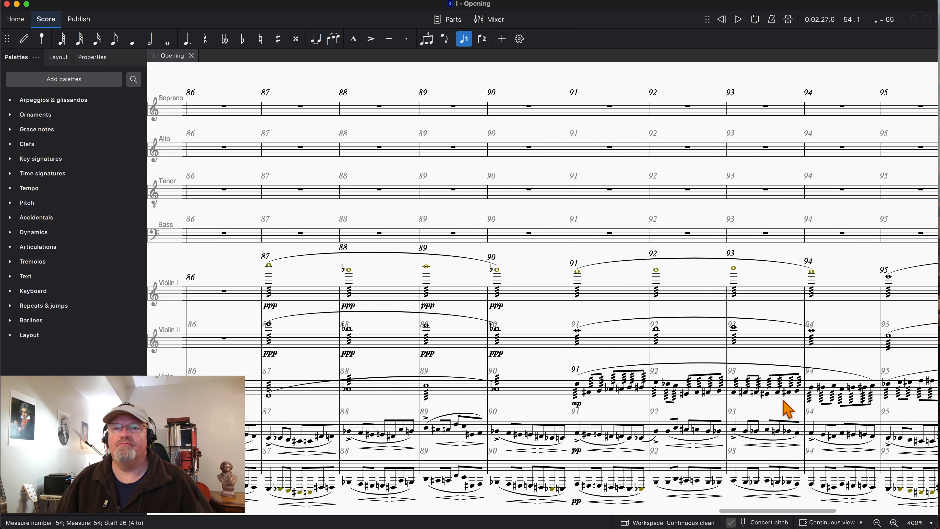
- Examine the clarinet, bassoon and contrabassoon parts from measure 91 onward
scroll(740, 457, "up", 1)
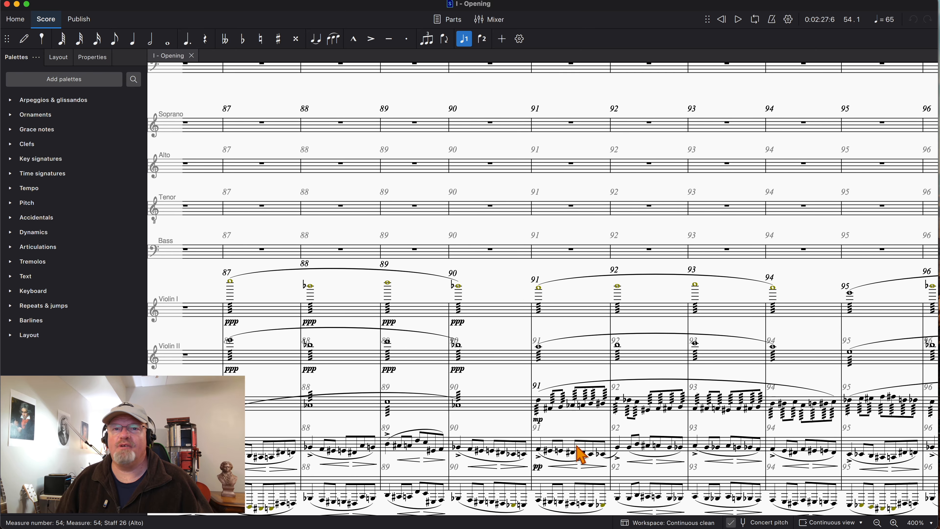
scroll(577, 446, "up", 20)
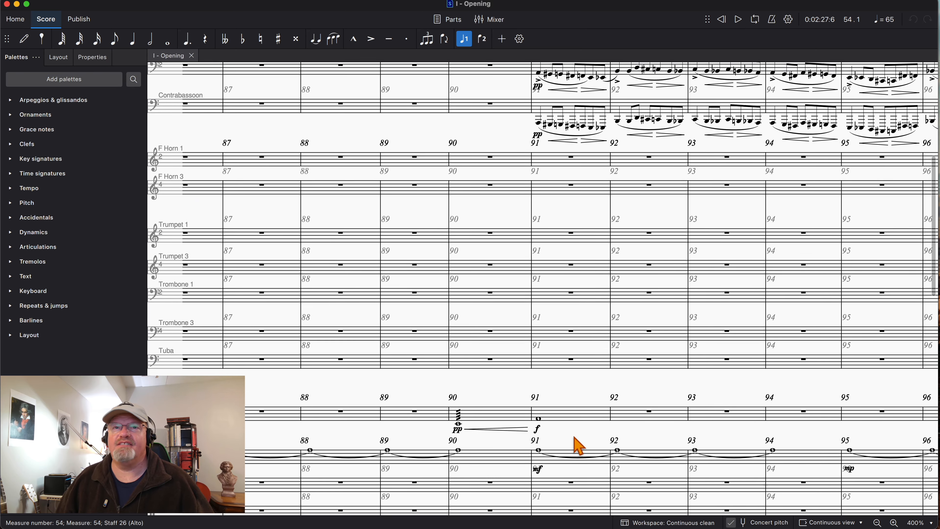
scroll(579, 446, "up", 2)
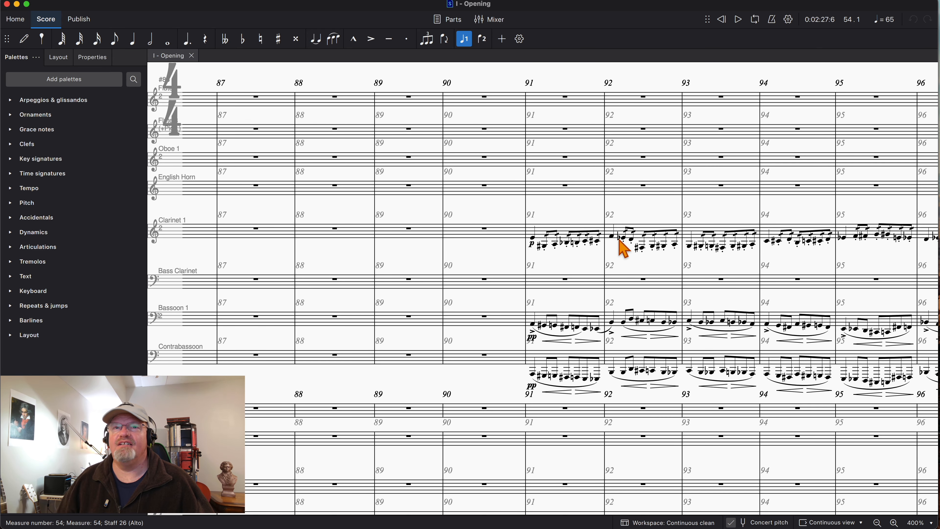
- Examine the timpani, tam-tam and harp parts in measures 83 to 94, including the harp glissando into measure 91
scroll(607, 276, "down", 10)
scroll(606, 276, "left", 5)
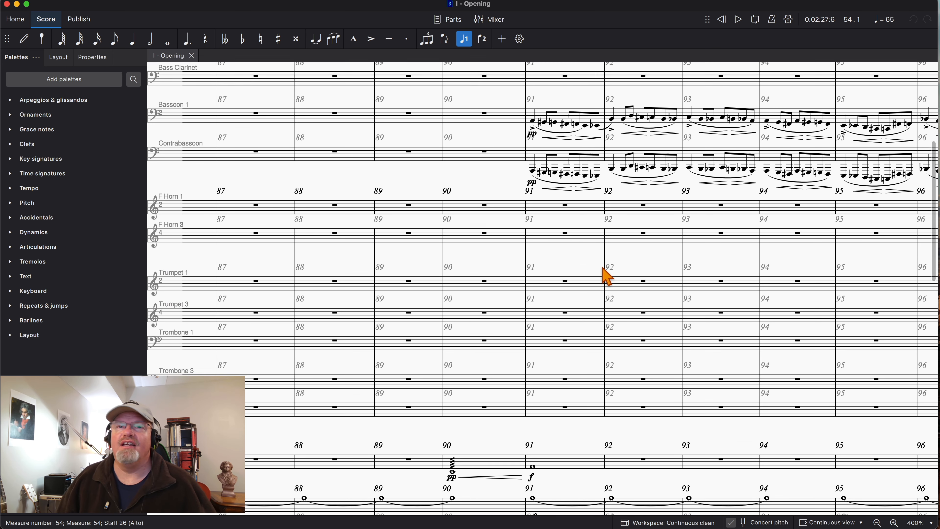
scroll(606, 276, "down", 5)
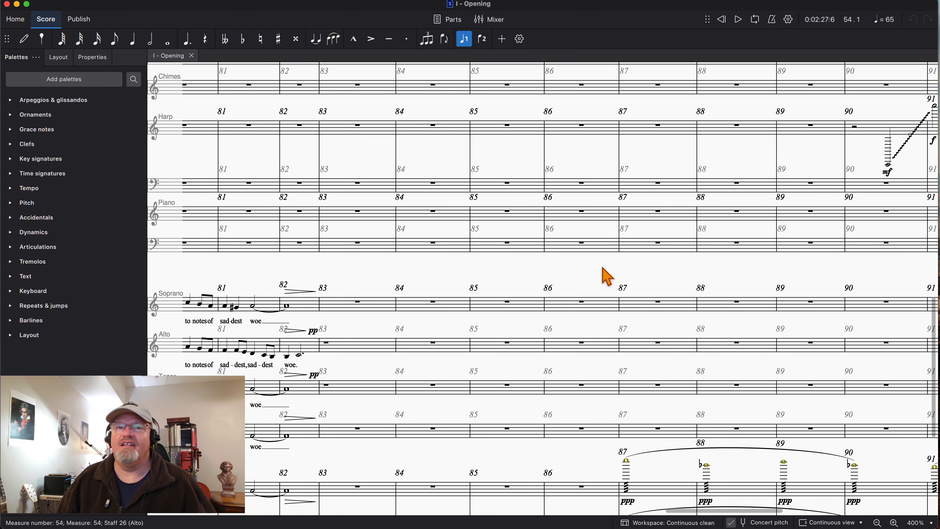
scroll(606, 275, "right", 5)
scroll(606, 276, "up", 5)
scroll(607, 276, "left", 5)
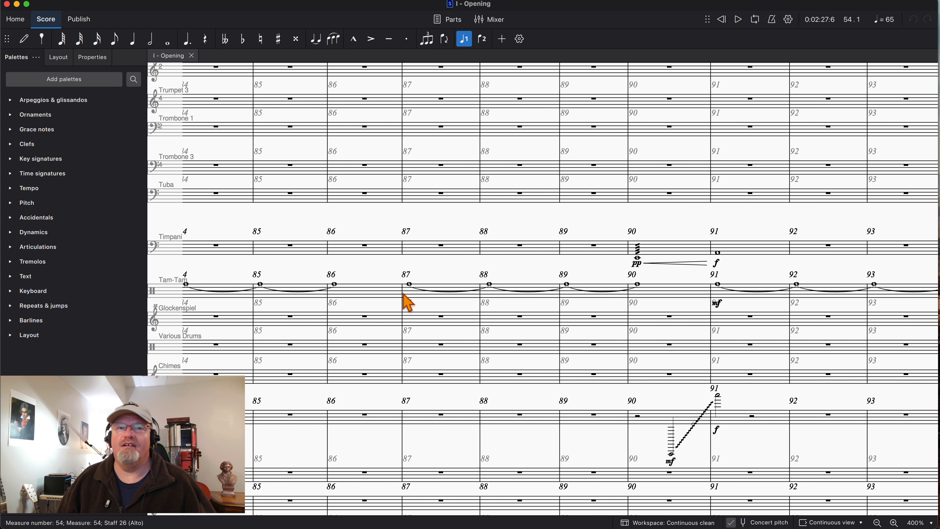
scroll(481, 311, "left", 5)
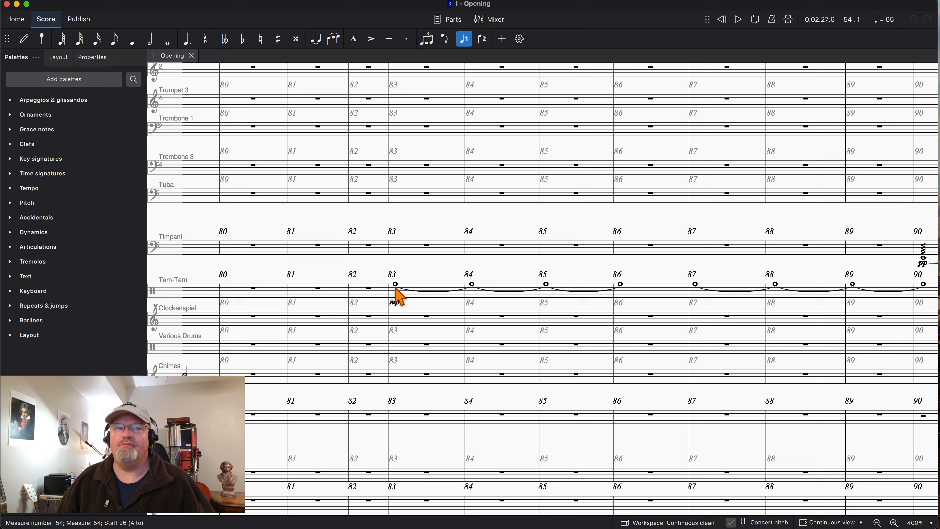
scroll(464, 296, "down", 10)
scroll(464, 296, "right", 2)
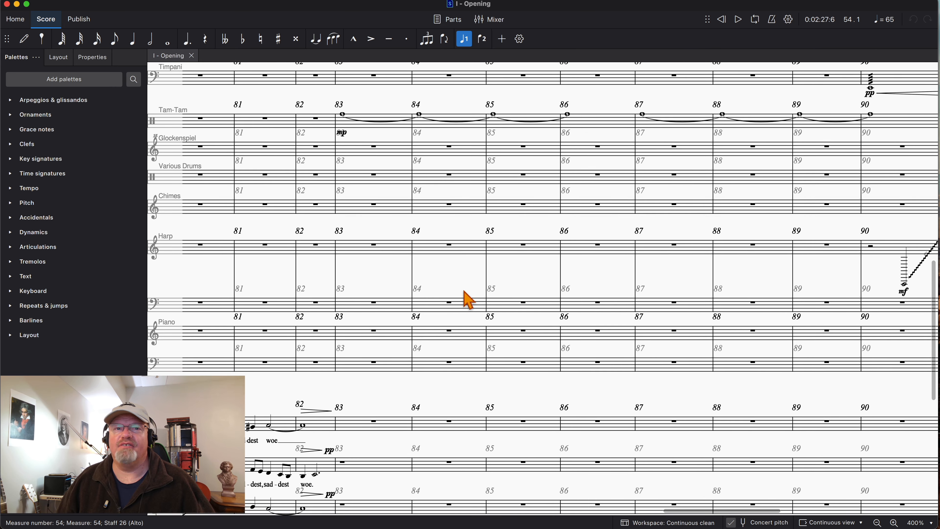
scroll(458, 301, "down", 2)
scroll(441, 311, "up", 12)
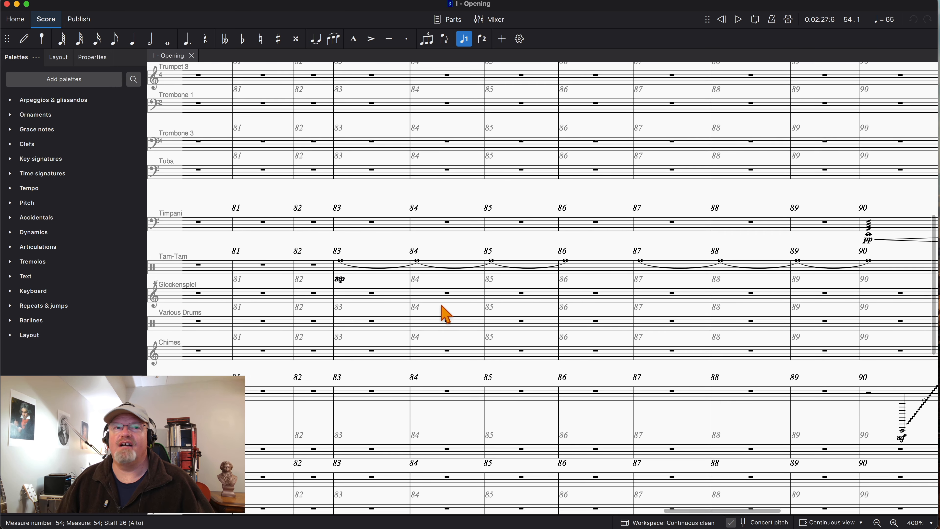
scroll(537, 297, "right", 5)
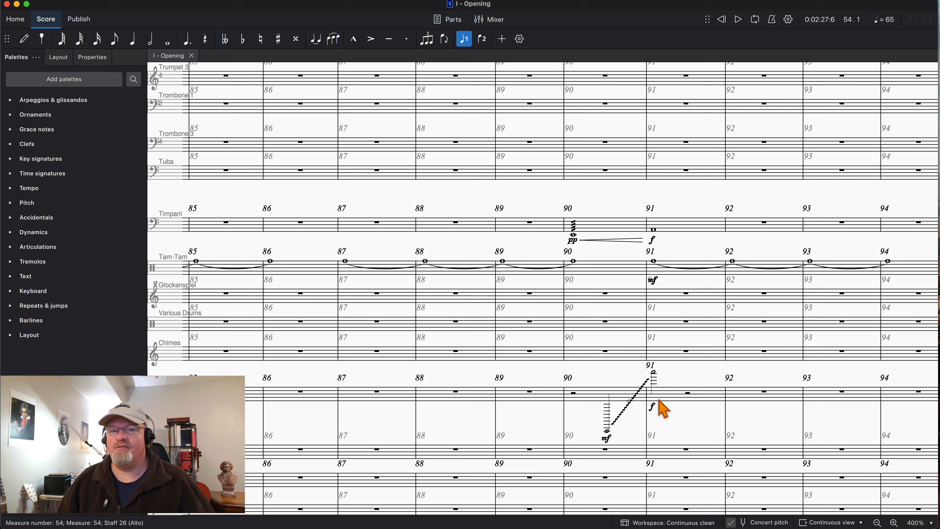
scroll(659, 400, "down", 1)
scroll(658, 400, "right", 1)
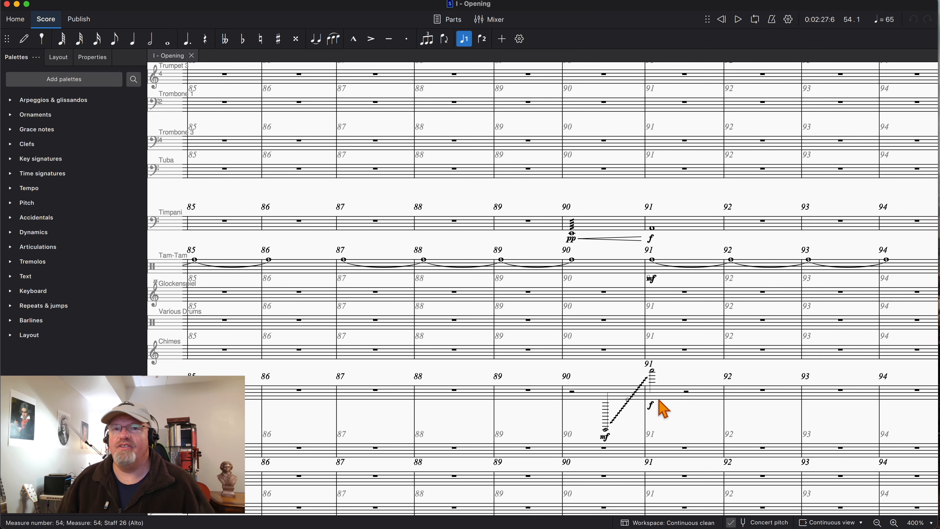
- Play the score from measure 81 and follow the string and woodwind staves during playback
scroll(662, 409, "down", 15)
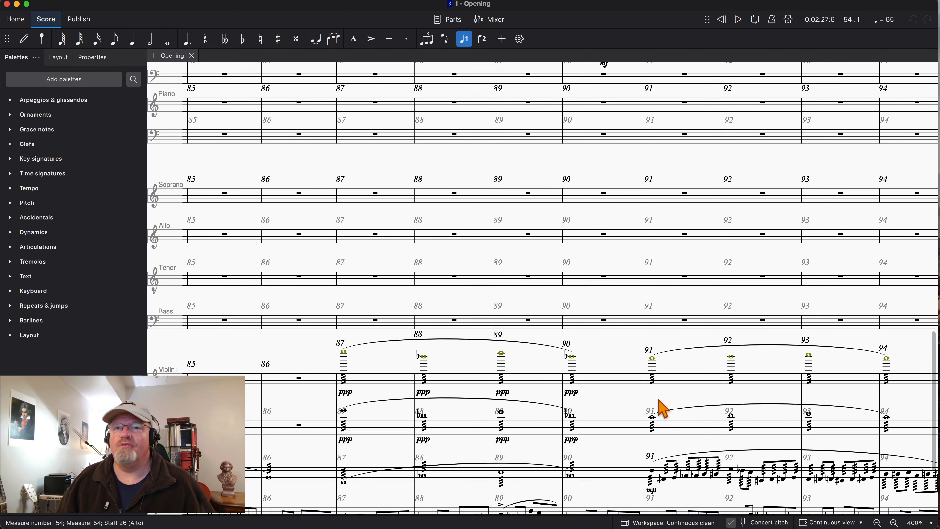
scroll(662, 409, "down", 3)
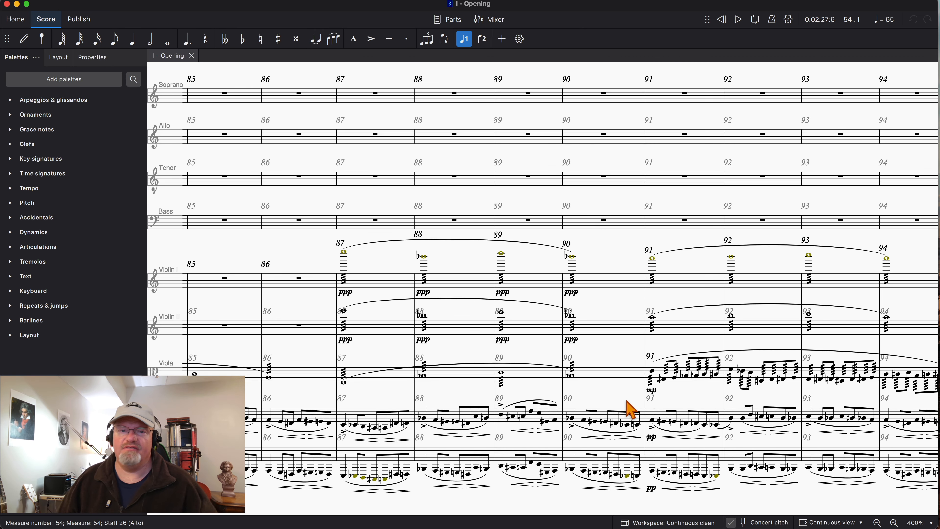
scroll(630, 408, "left", 3)
scroll(630, 408, "left", 3)
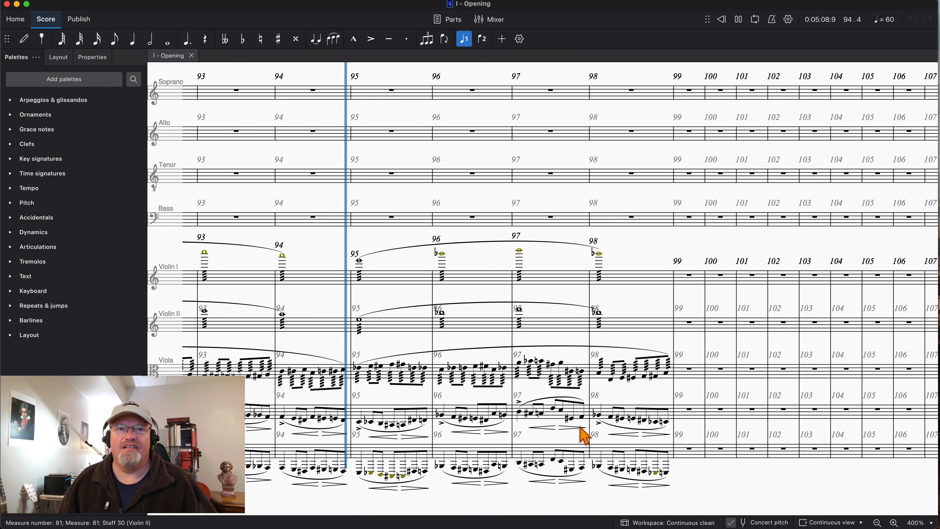
scroll(536, 431, "up", 10)
scroll(507, 434, "up", 1)
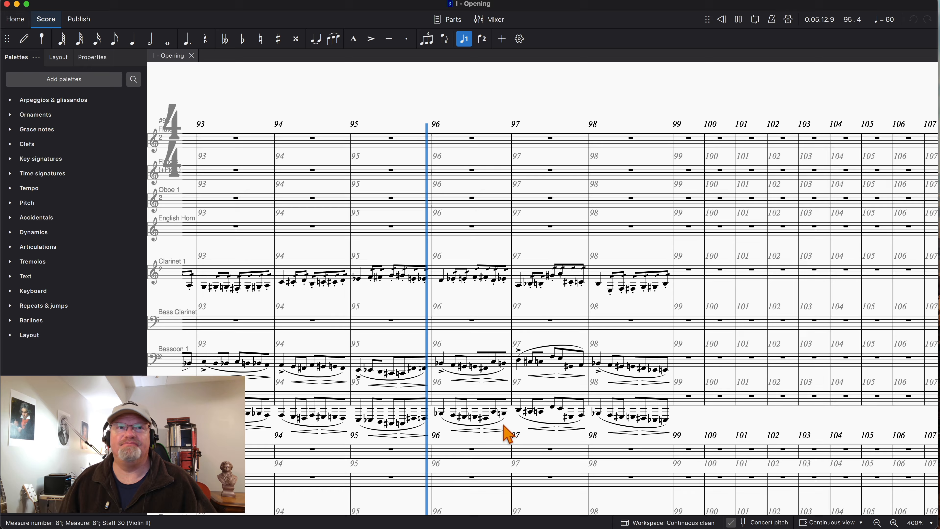
- Follow the playback through measures 95 to 98, from the clarinet and bassoon staves down to the strings
scroll(507, 435, "down", 2)
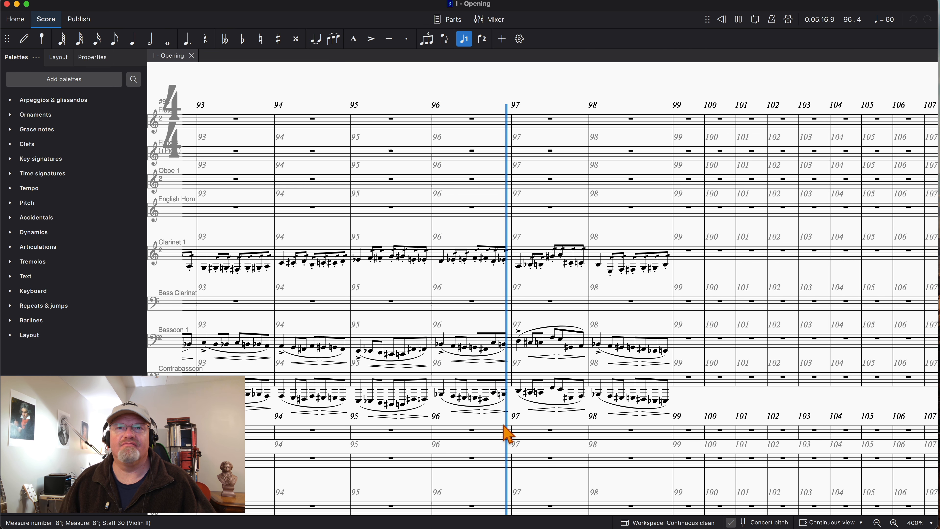
scroll(507, 435, "down", 10)
scroll(507, 435, "down", 12)
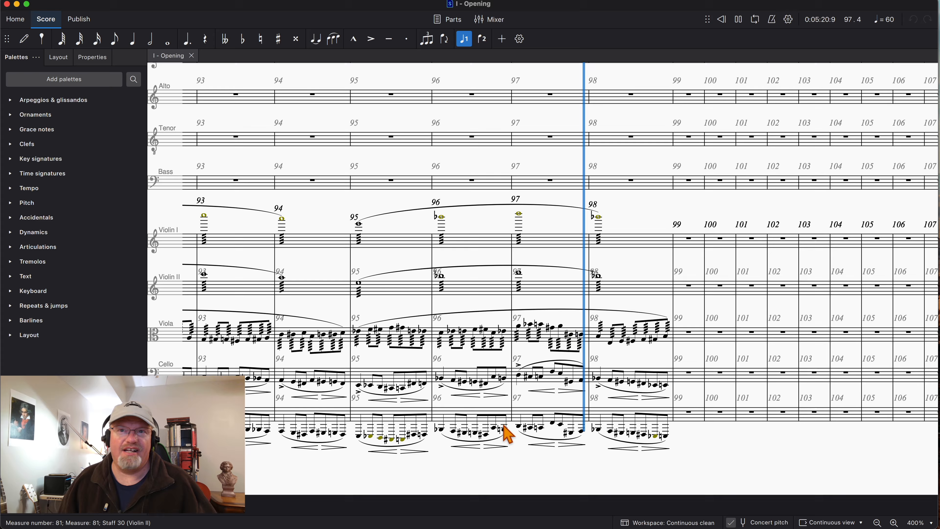
scroll(507, 435, "up", 1)
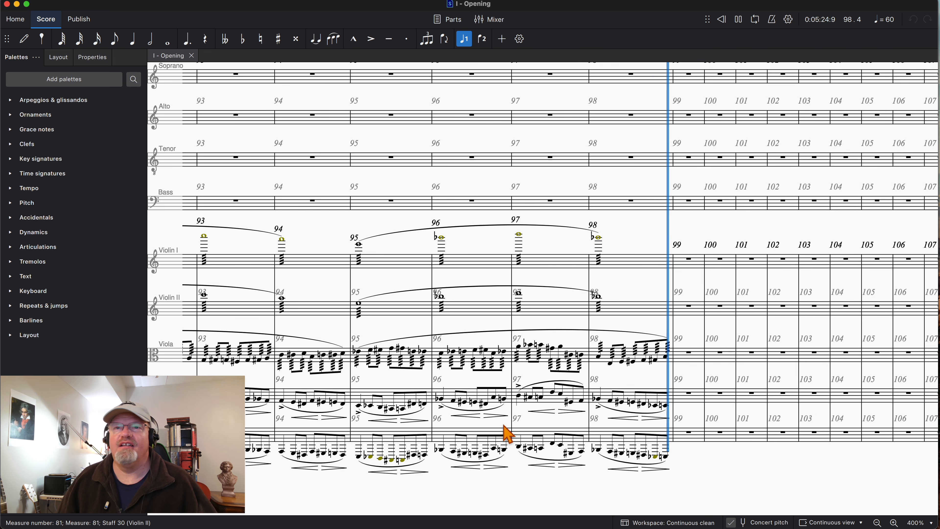
- Play the score from measure 90 and stop within measure 91, following the brass and percussion staves
scroll(519, 418, "left", 20)
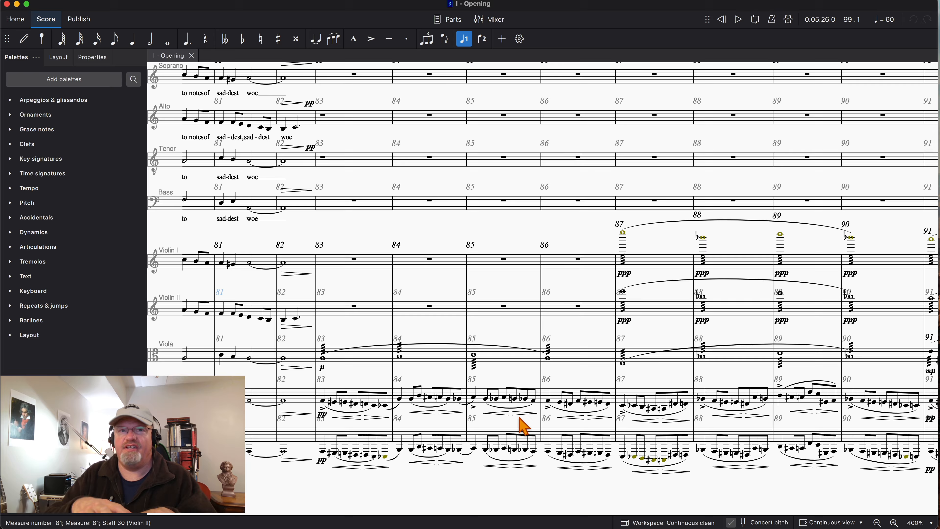
scroll(497, 421, "right", 12)
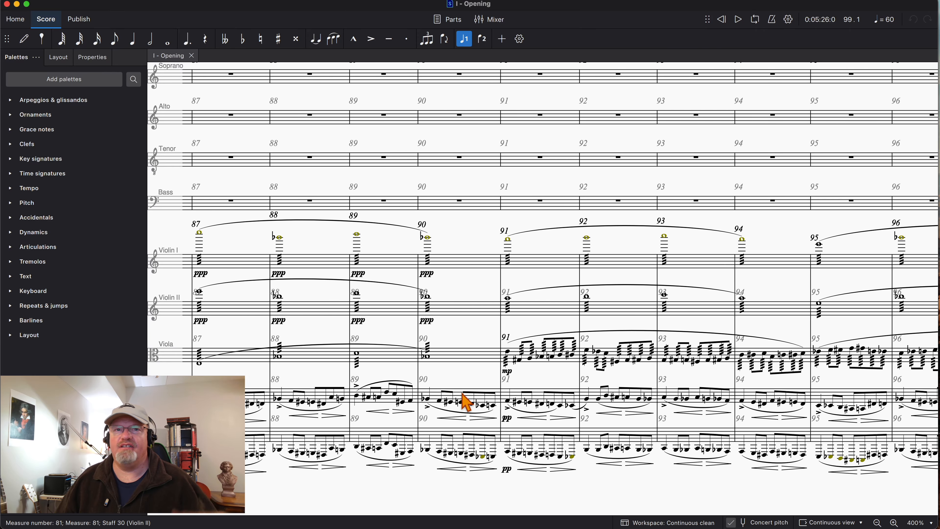
key("space")
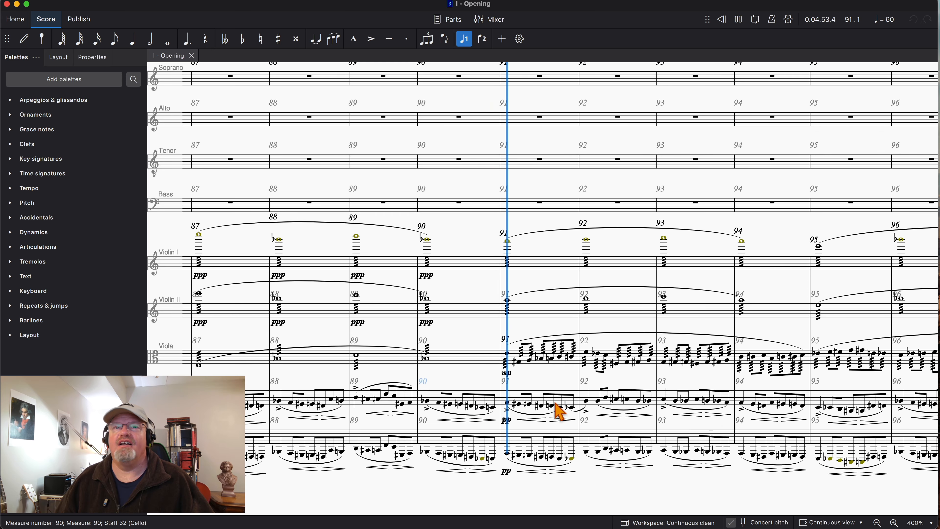
scroll(559, 409, "up", 10)
scroll(560, 409, "up", 5)
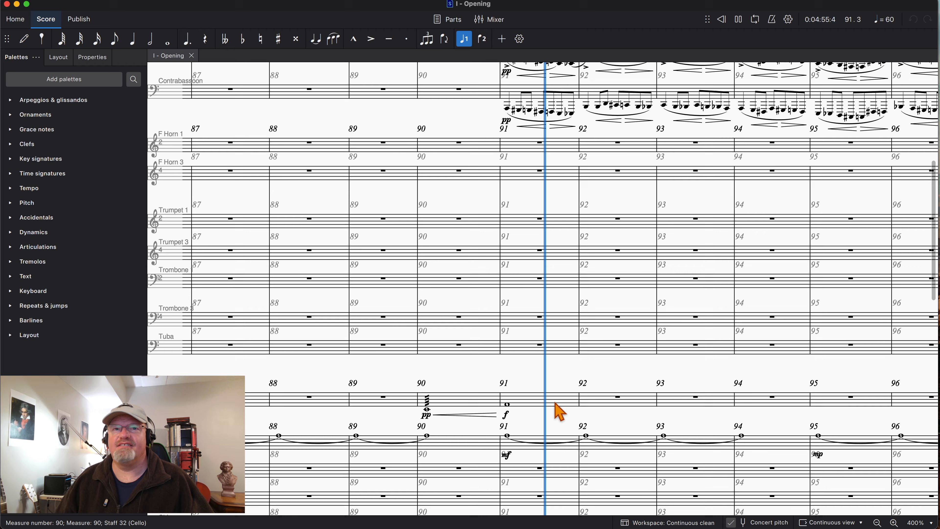
key("space")
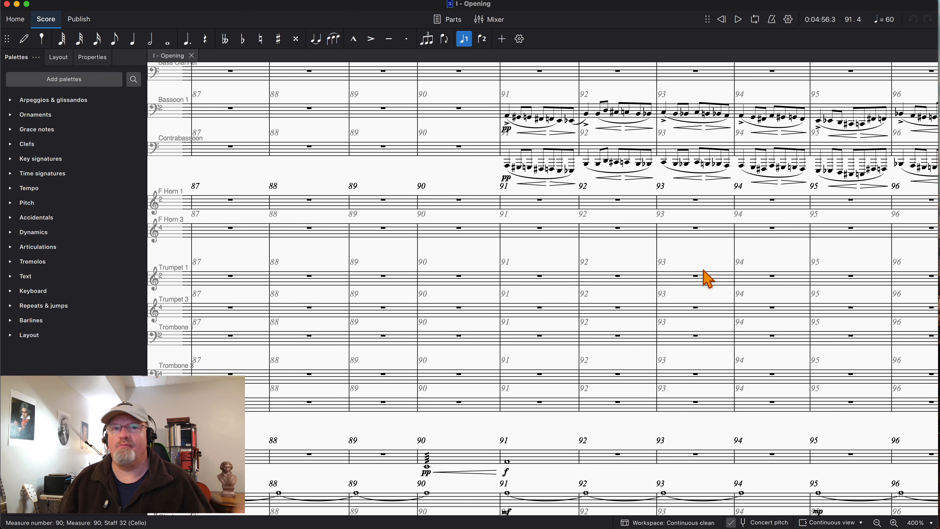
- Examine the woodwind, brass, percussion, harp and string staves in measures 87 to 96
scroll(707, 279, "up", 6)
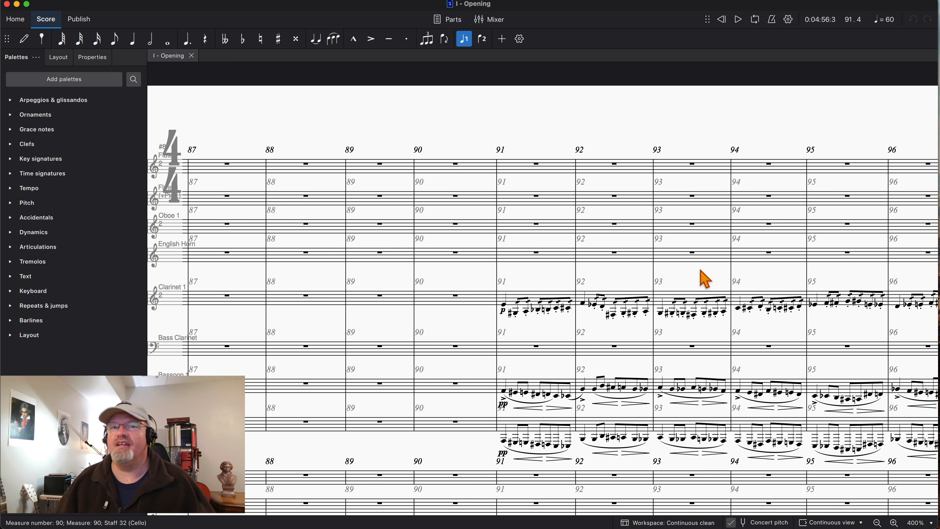
scroll(705, 279, "down", 10)
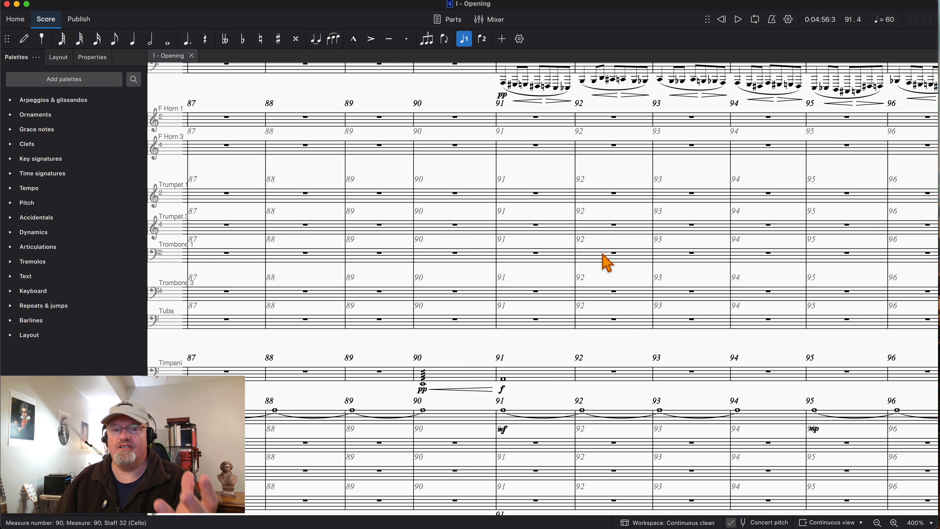
scroll(607, 263, "down", 10)
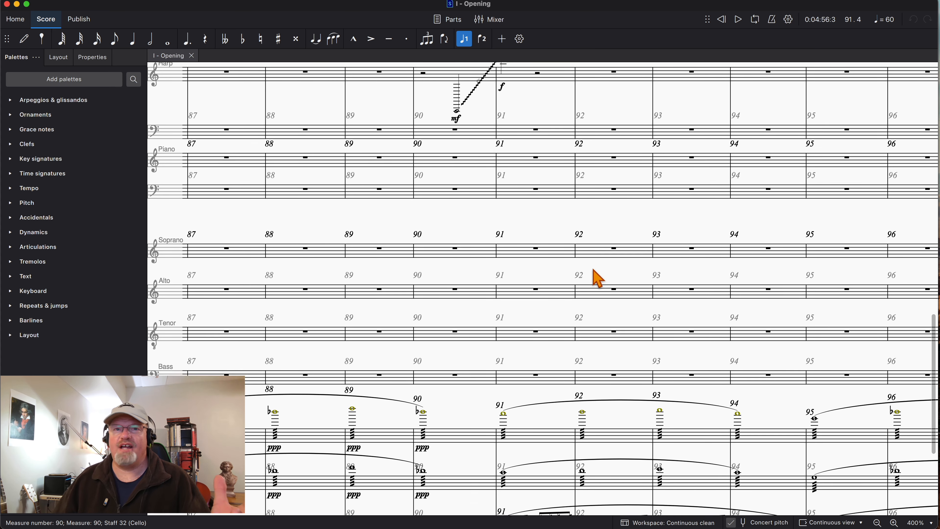
scroll(598, 279, "down", 2)
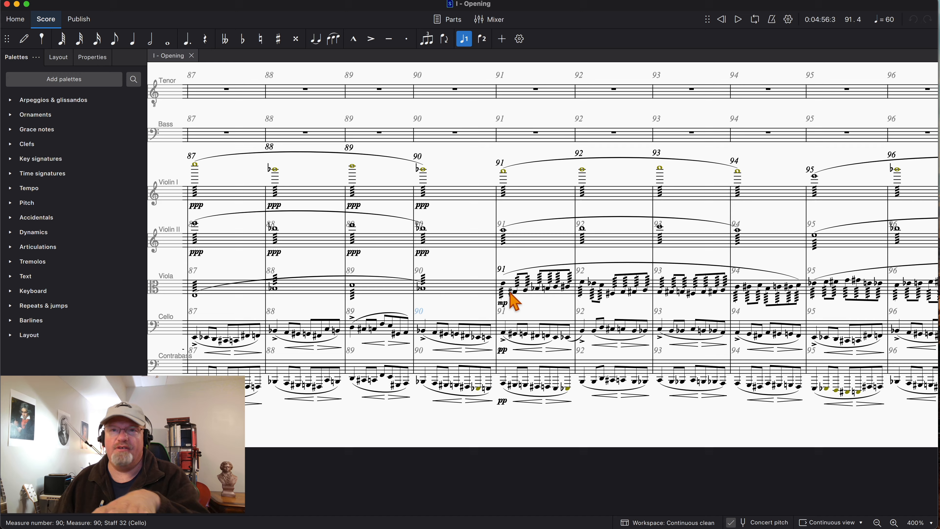
scroll(546, 300, "up", 8)
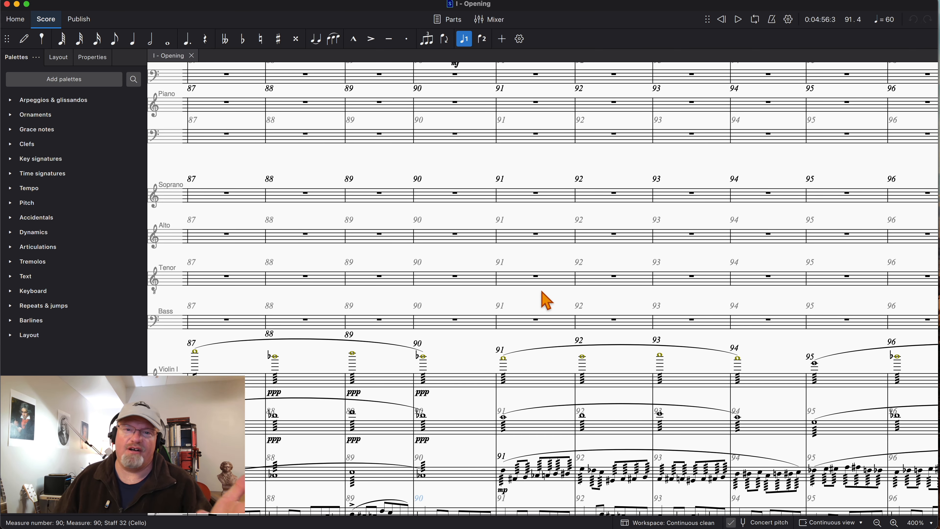
scroll(544, 300, "down", 5)
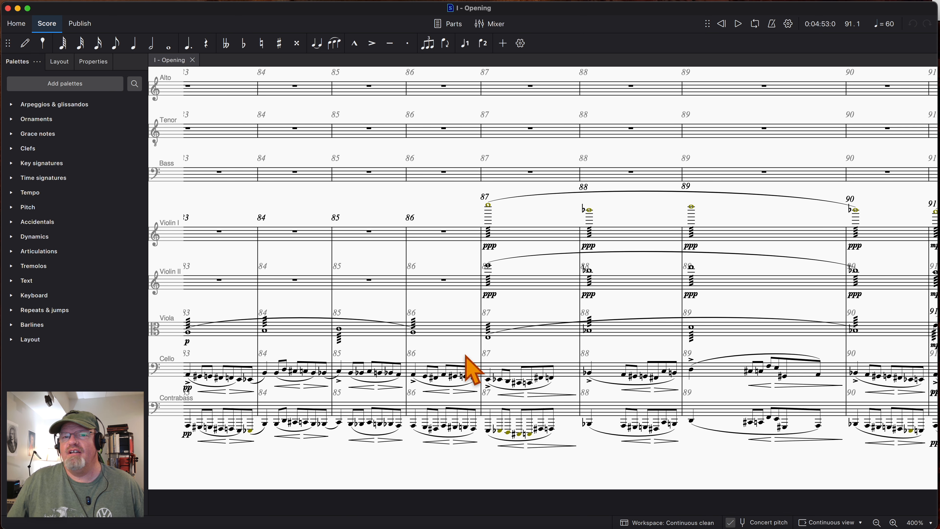
- Examine the revised string parts in measures 85 to 101, including the second violins' trills and the string entries at measure 99
scroll(455, 363, "right", 8)
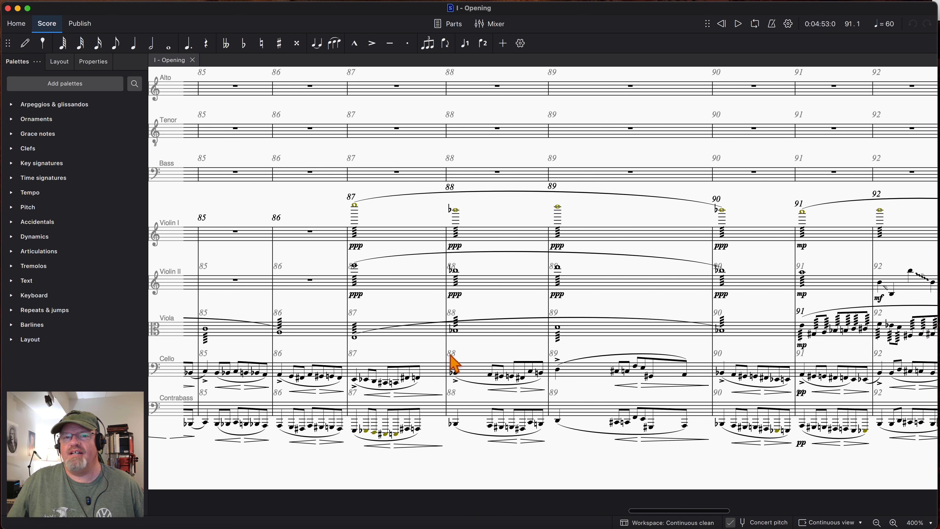
scroll(452, 357, "right", 6)
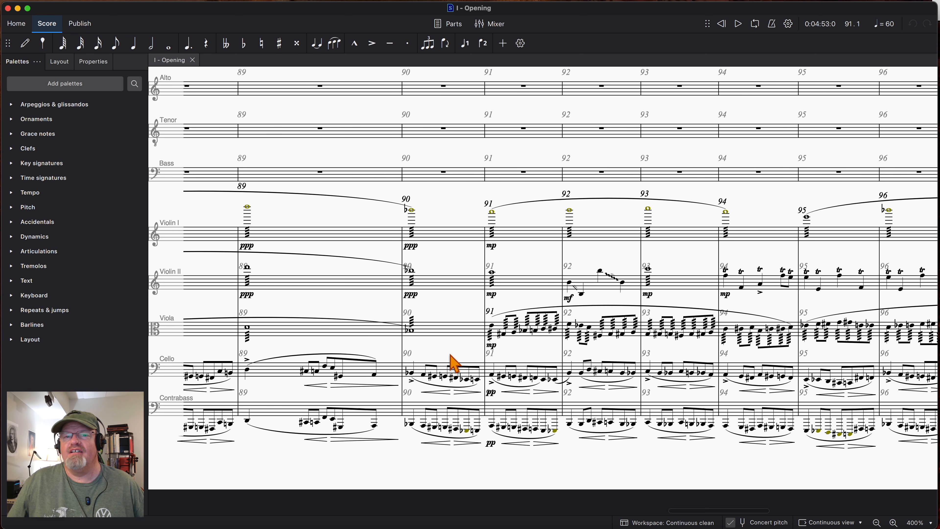
scroll(447, 363, "right", 5)
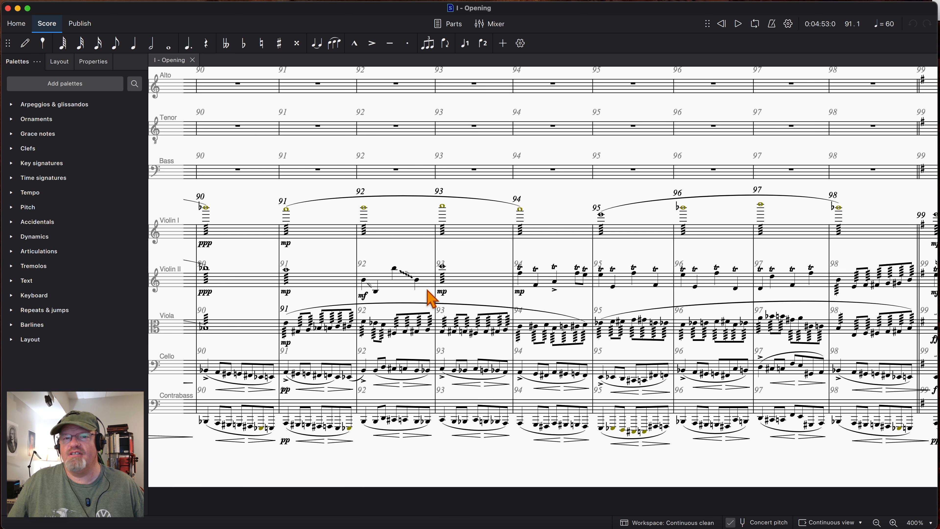
scroll(431, 298, "right", 10)
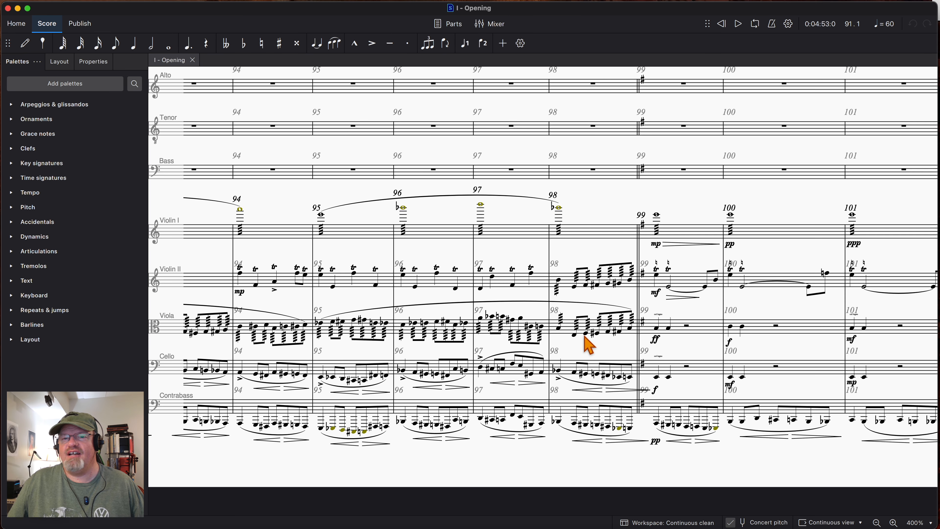
scroll(592, 345, "right", 2)
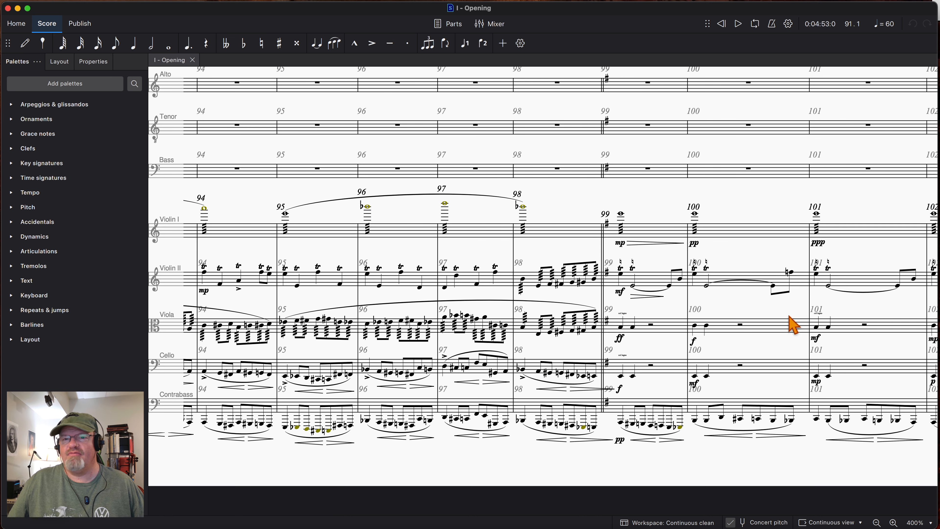
scroll(707, 354, "left", 10)
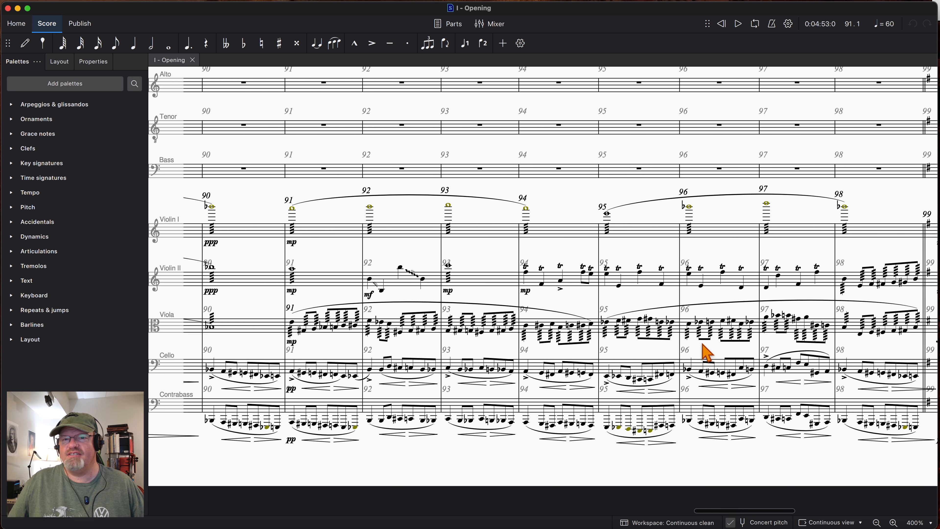
- Select measure 83 from Violin I down to Contrabass and play the strings from there to measure 99
scroll(706, 353, "left", 15)
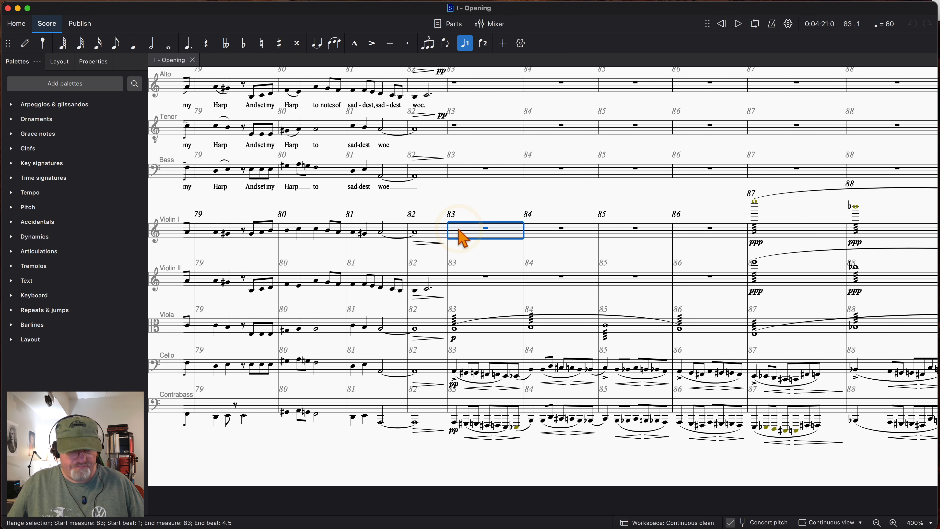
left_click(463, 411, "shift")
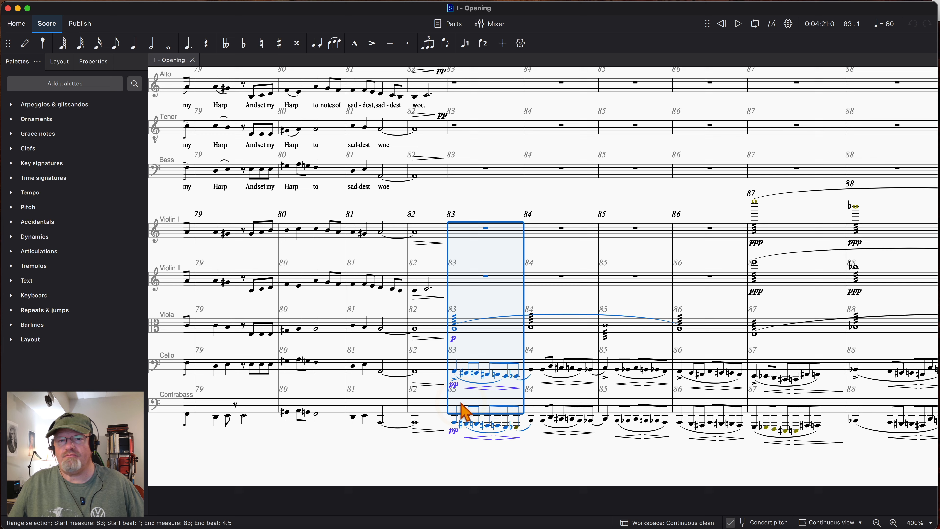
key("space")
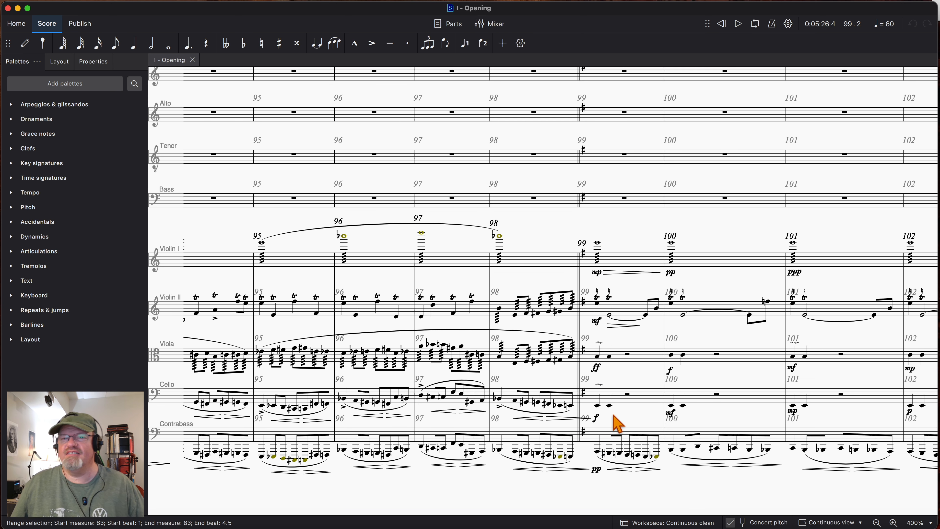
- Examine the Violin II glissando and trills and the viola tremolos in measures 91 to 98
scroll(435, 399, "left", 10)
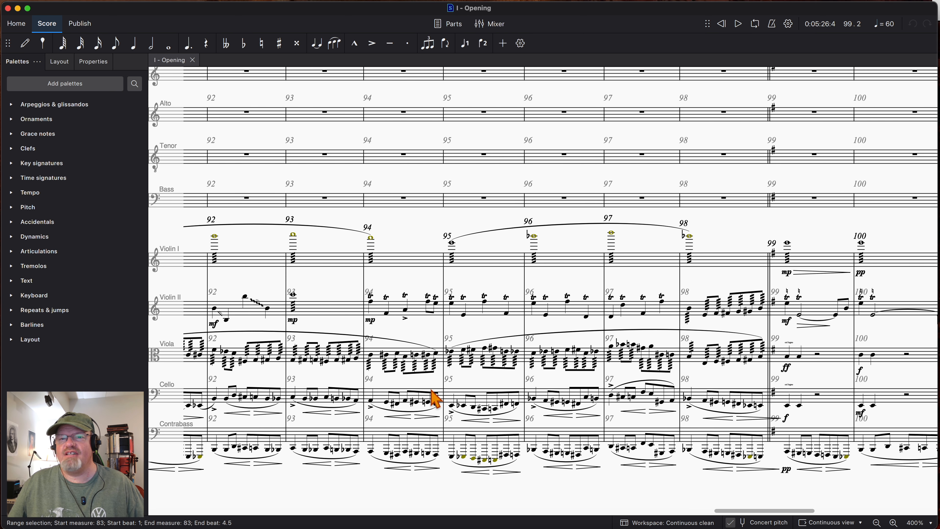
scroll(435, 399, "left", 1)
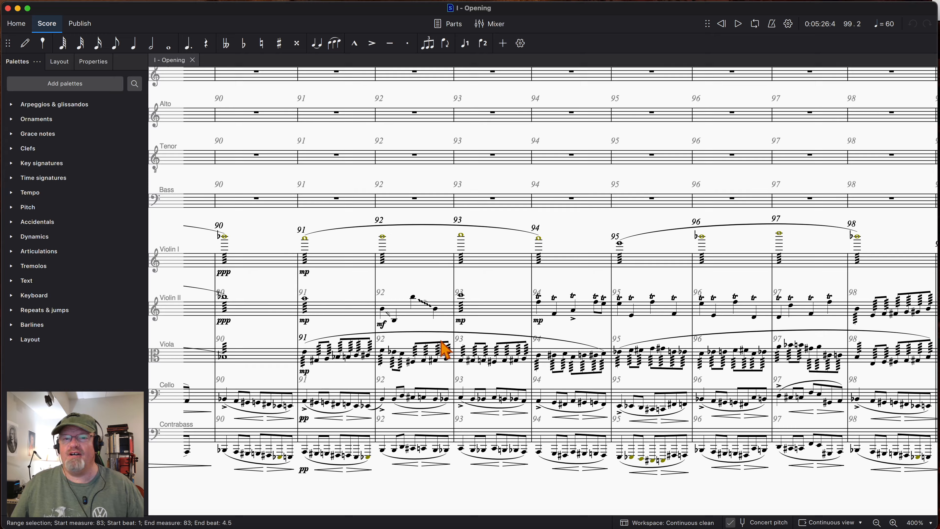
scroll(333, 349, "left", 5)
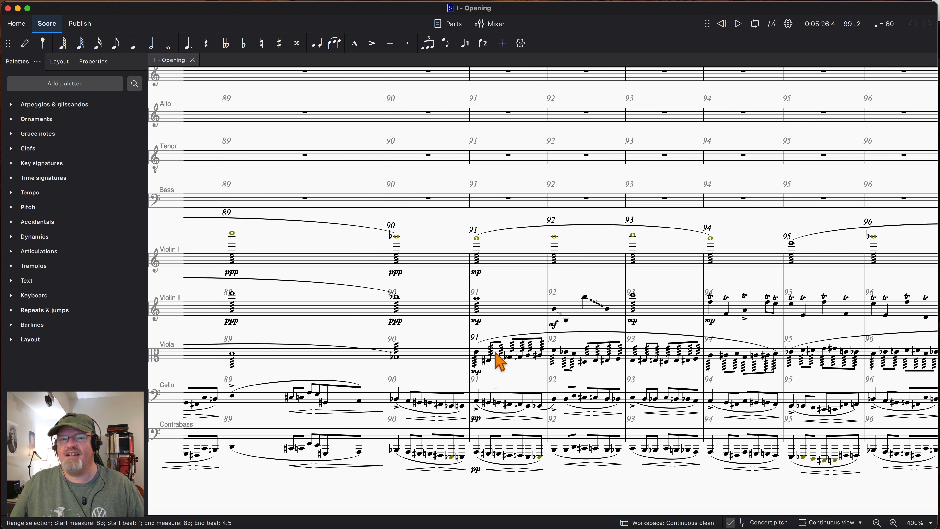
- Examine the harp glissando, timpani, tam-tam and brass parts in measures 89 to 96
scroll(499, 361, "up", 15)
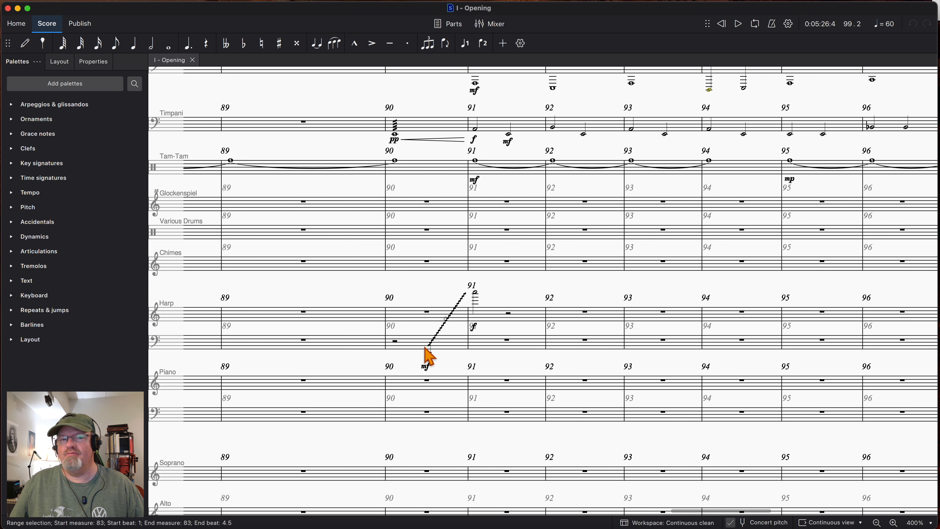
scroll(495, 331, "up", 2)
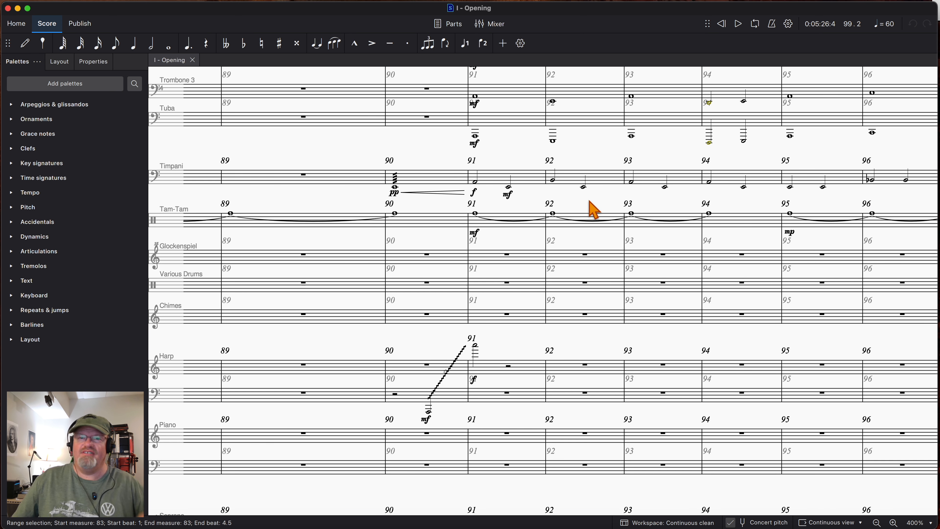
scroll(546, 205, "up", 3)
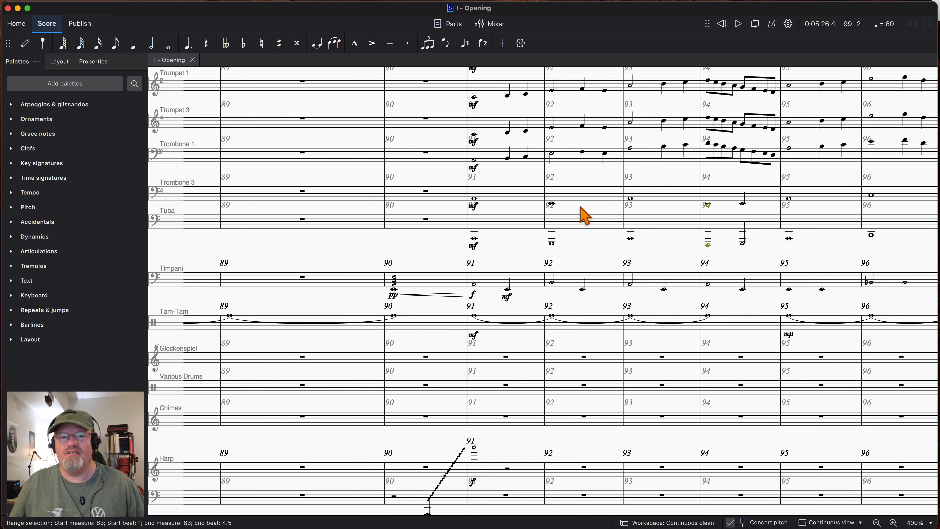
scroll(555, 229, "up", 3)
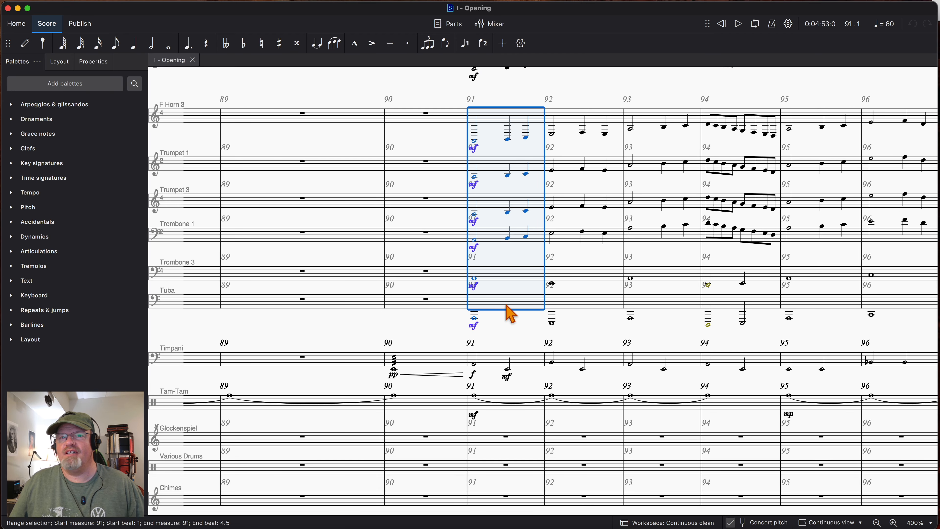
- Play the brass from measure 91 to measure 99 with the selection extended from F Horn 1 down to Tuba
key("space")
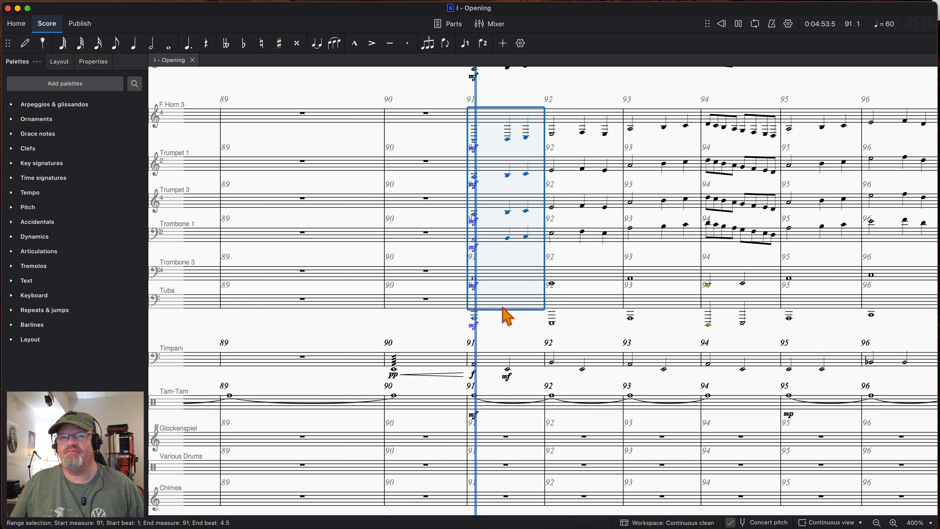
scroll(505, 315, "up", 3)
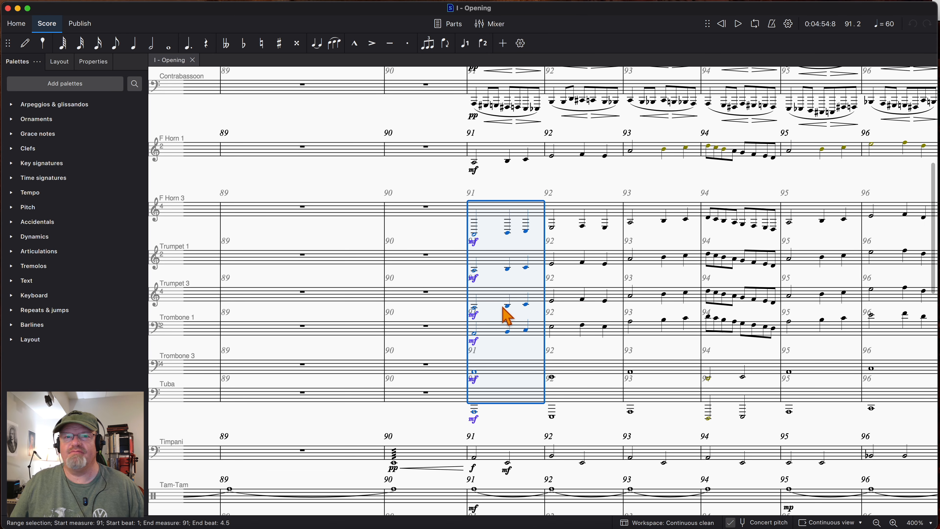
left_click(492, 158, "shift")
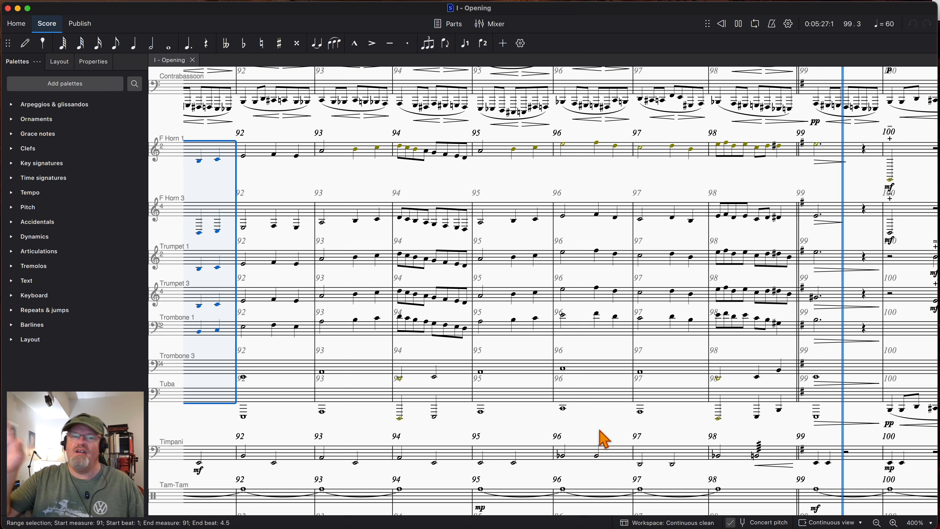
key("space")
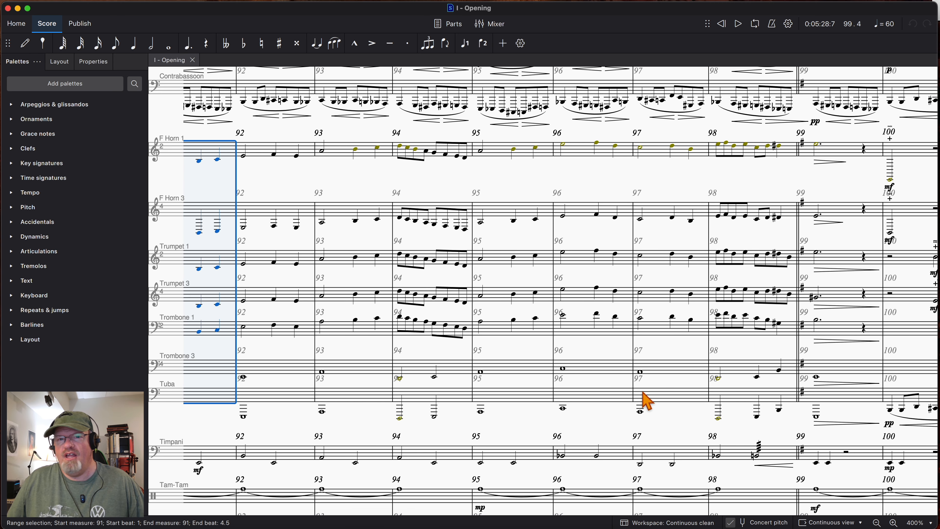
scroll(647, 401, "left", 5)
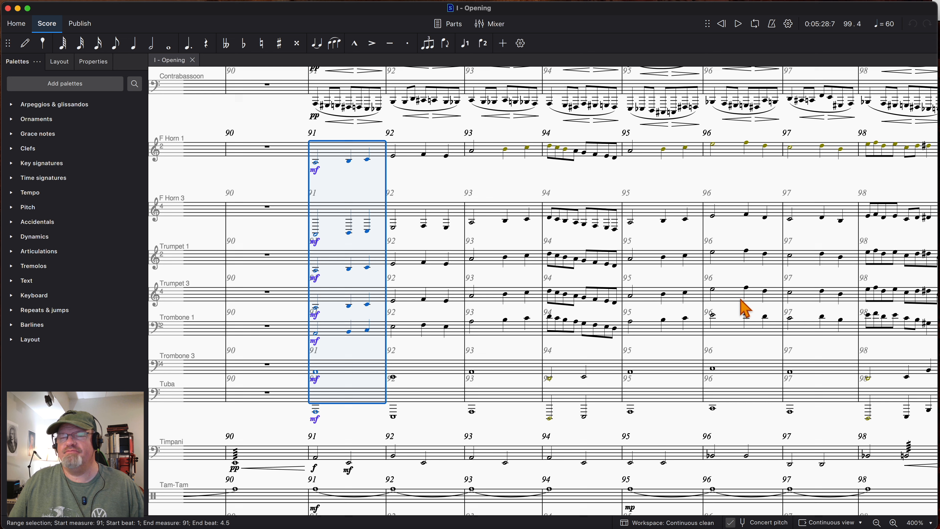
- Examine the woodwind parts in measures 88 to 99, comparing the English Horn and Bass Clarinet lines with the brass
scroll(787, 299, "right", 1)
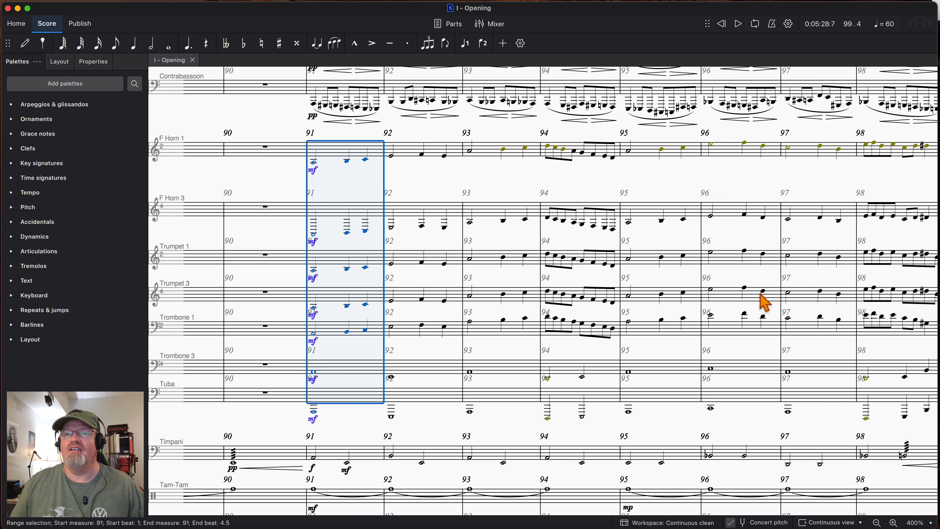
scroll(490, 355, "up", 10)
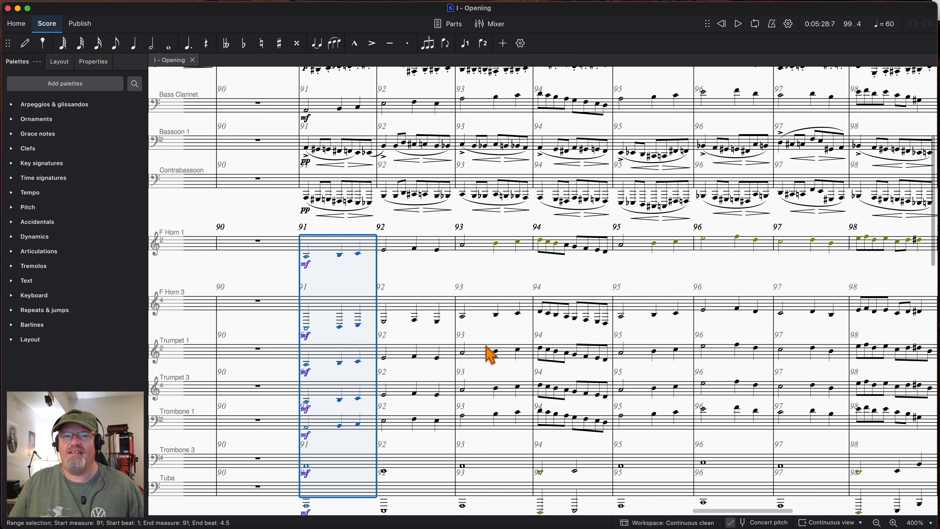
scroll(488, 353, "down", 2)
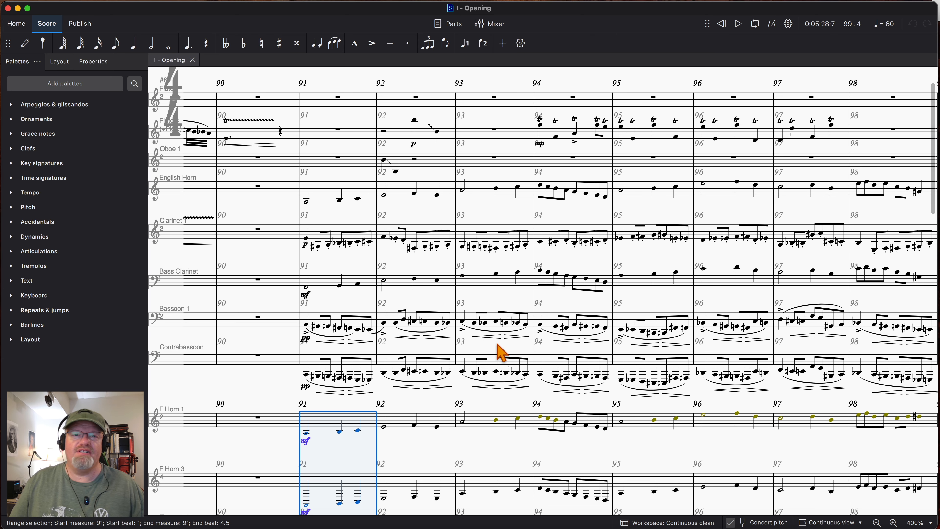
scroll(576, 348, "left", 3)
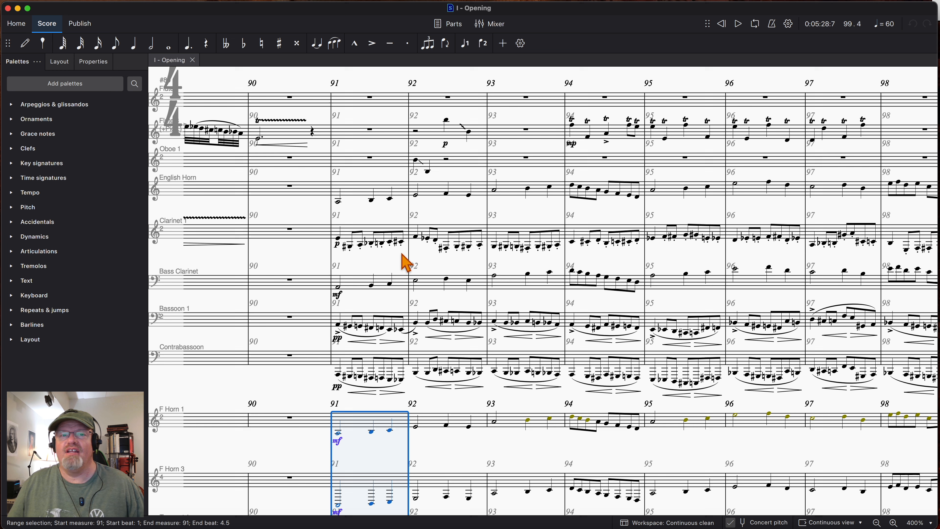
scroll(356, 298, "down", 5)
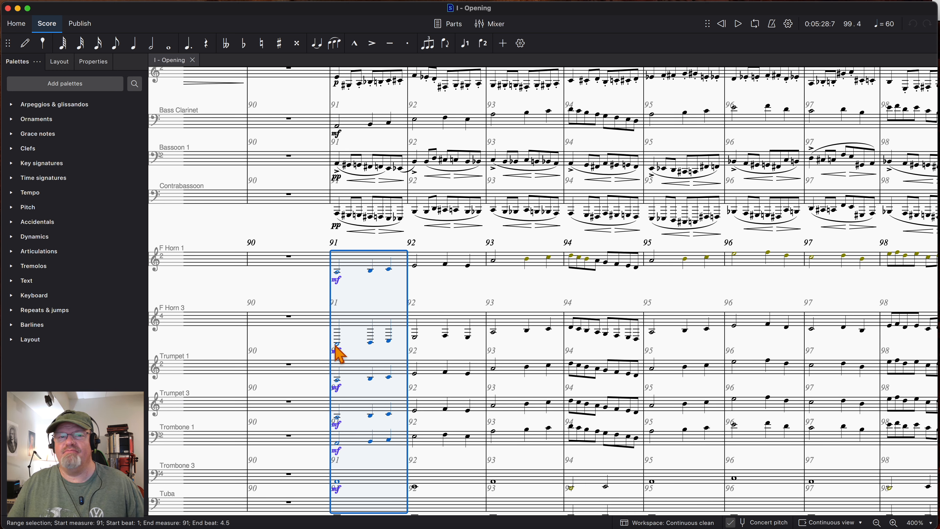
left_click(431, 303)
scroll(370, 305, "up", 6)
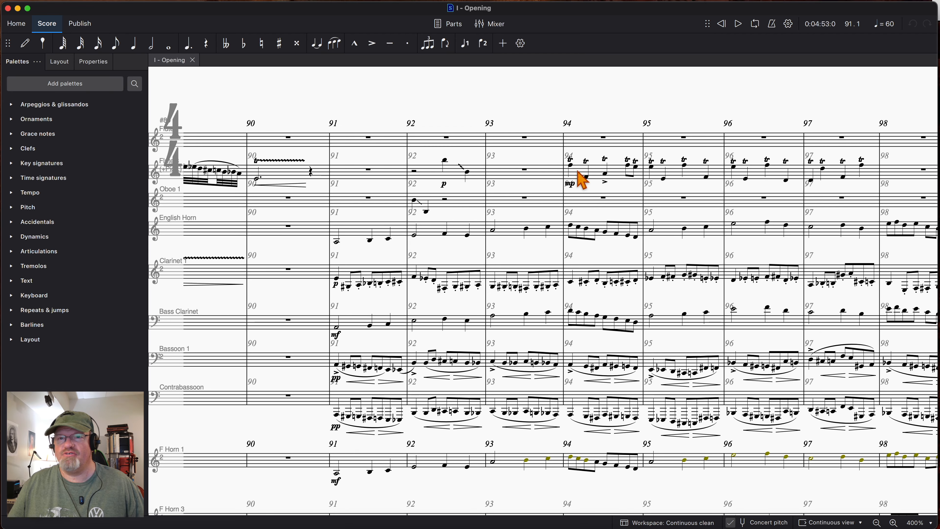
scroll(655, 185, "right", 7)
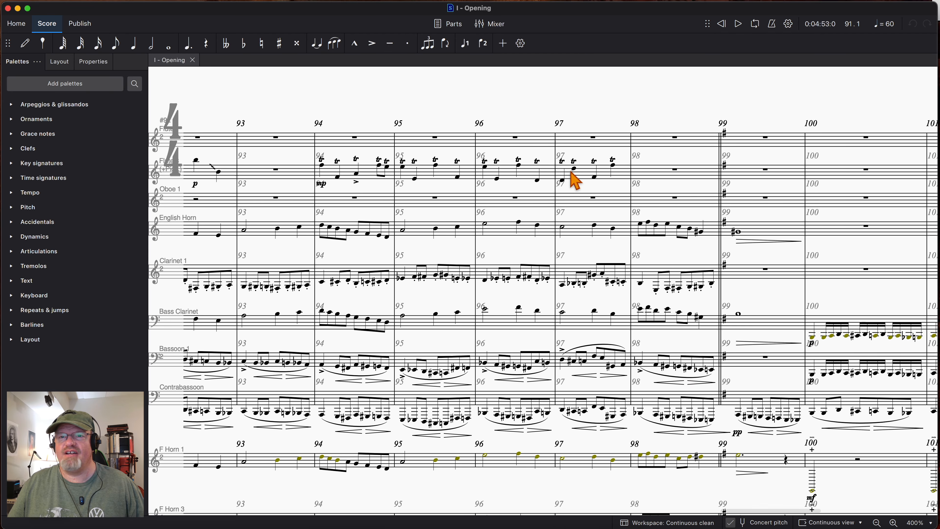
scroll(576, 181, "left", 7)
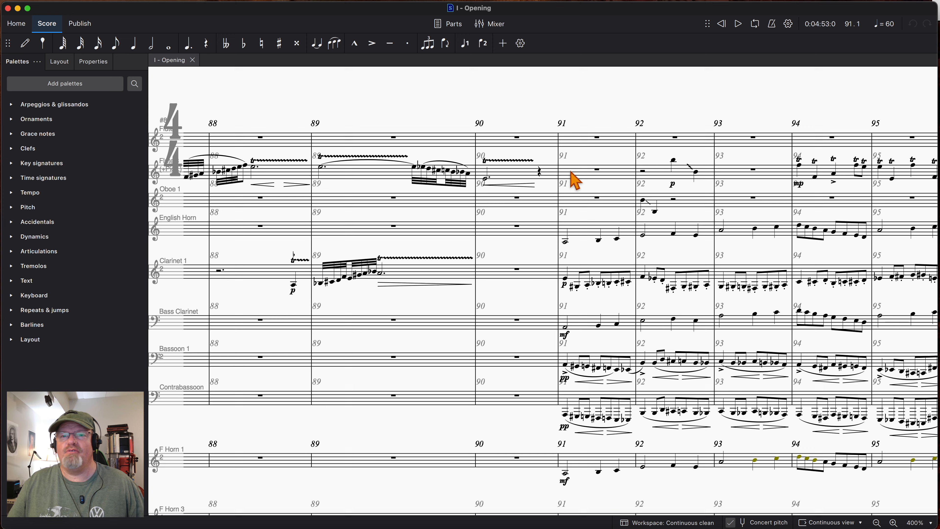
- Select measure 86 from the second flute staff down to Clarinet 1 and play those woodwinds from there to measure 90
scroll(576, 181, "down", 2)
scroll(575, 181, "down", 2)
scroll(575, 182, "left", 5)
scroll(576, 181, "up", 3)
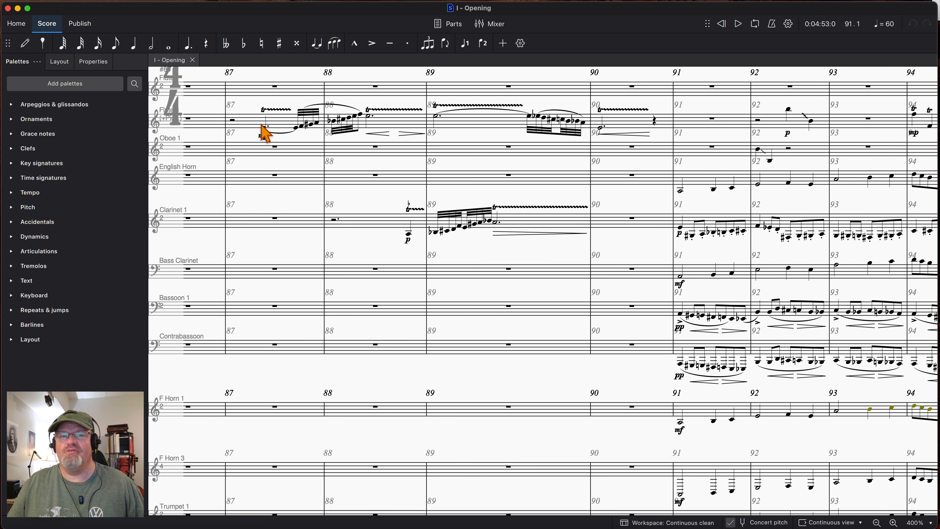
scroll(339, 189, "up", 3)
left_click(248, 172)
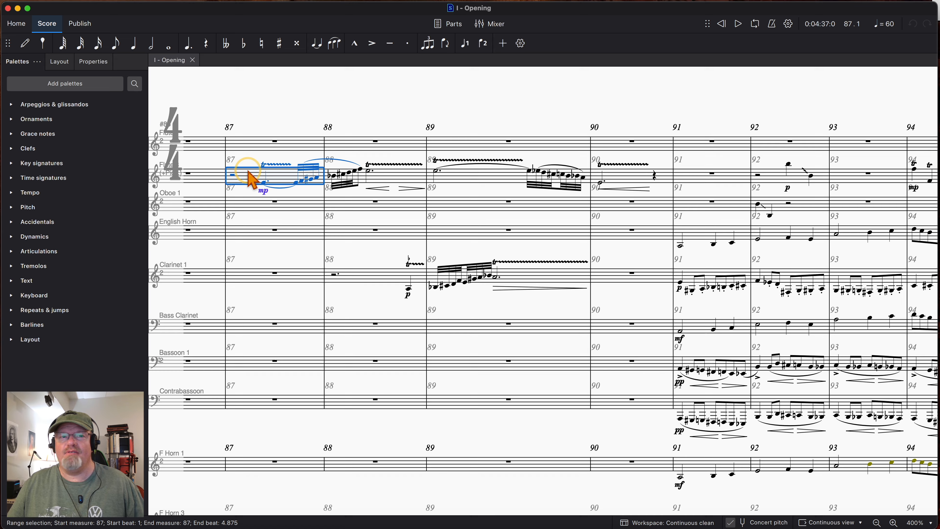
left_click(249, 279, "shift")
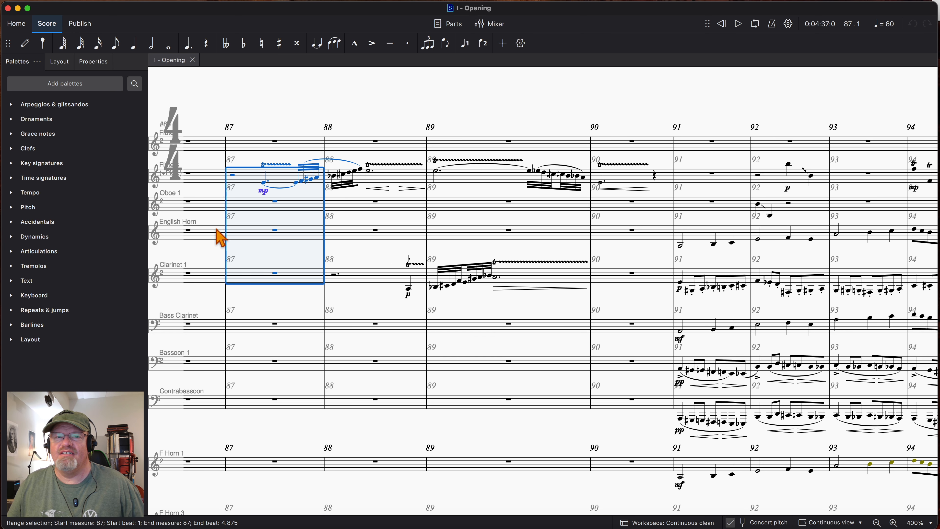
left_click(207, 179)
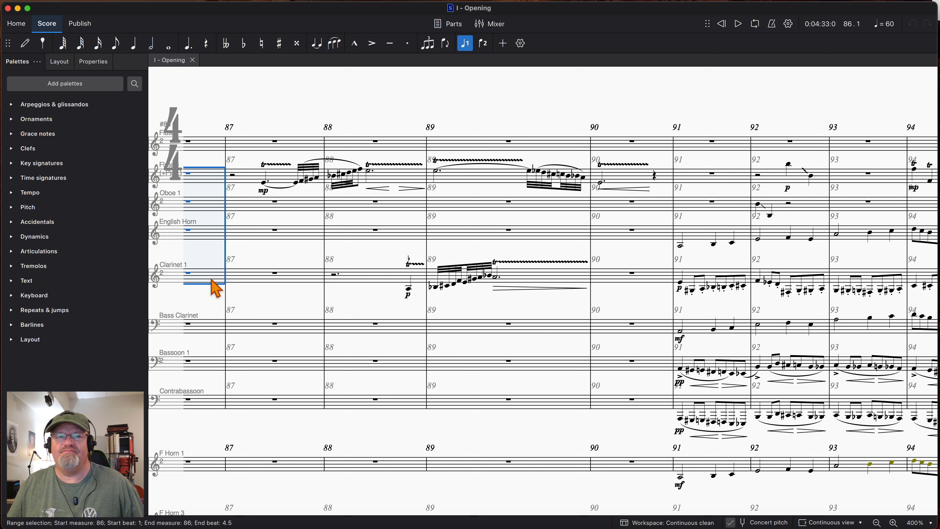
scroll(281, 211, "left", 3)
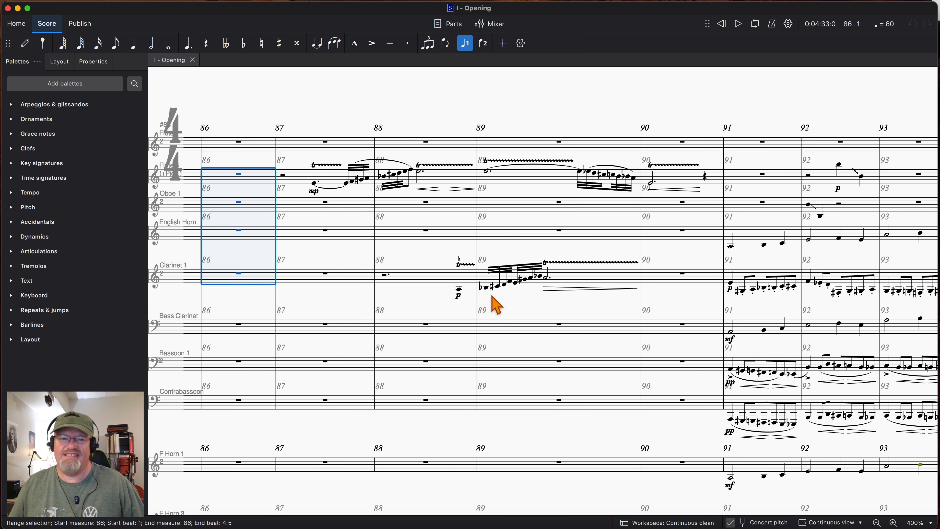
key("space")
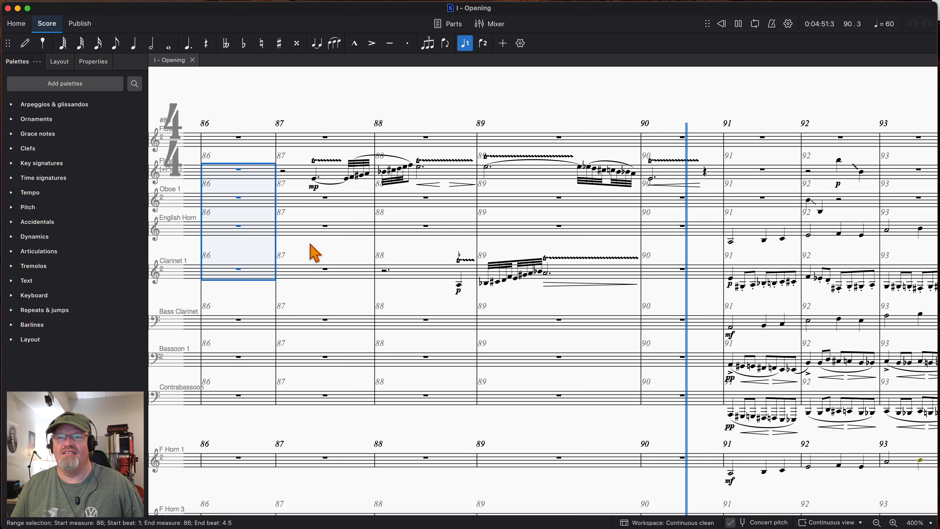
key("space")
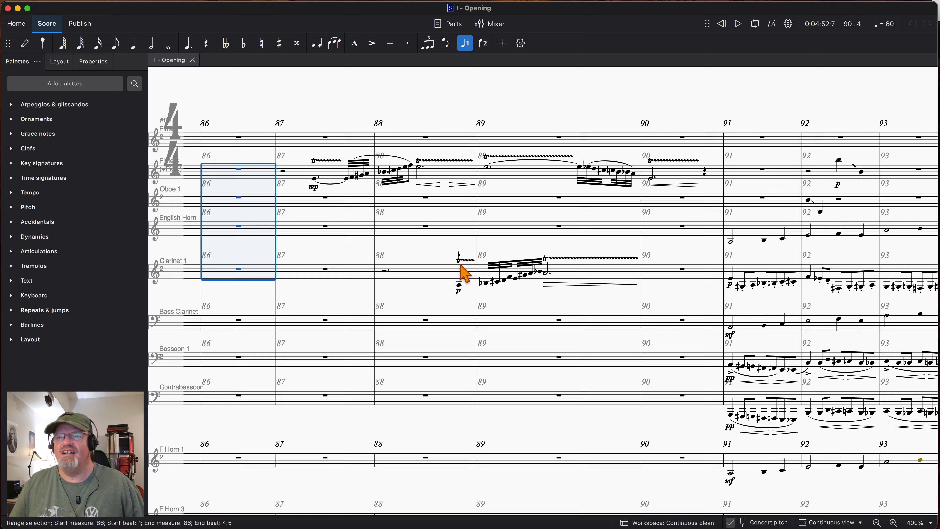
- Extend the measure 86 selection from the top flute staff down to Contrabassoon and play all the woodwinds through to measure 99
scroll(465, 274, "right", 5)
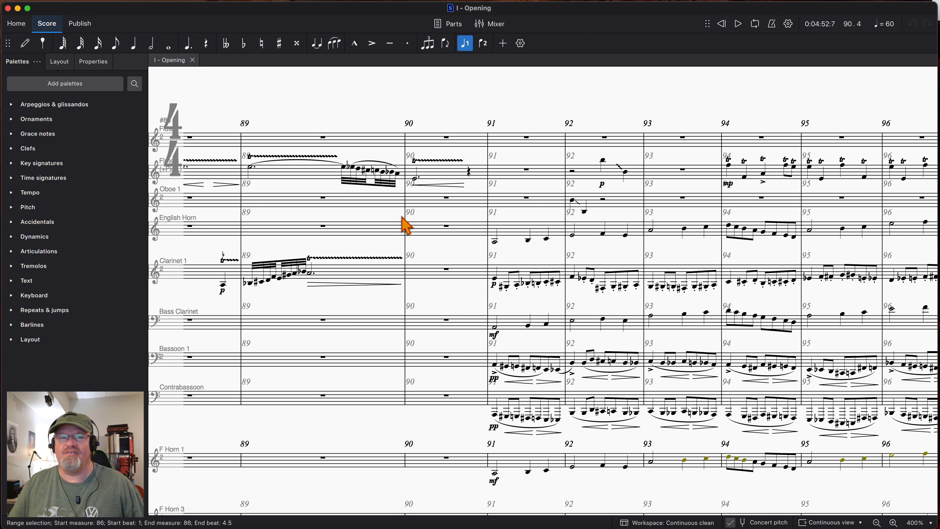
scroll(405, 225, "left", 5)
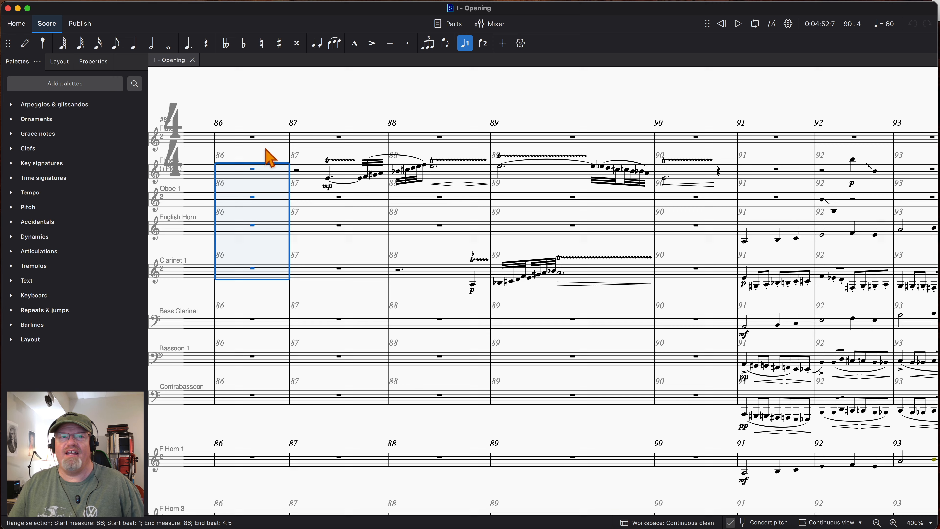
left_click(234, 139)
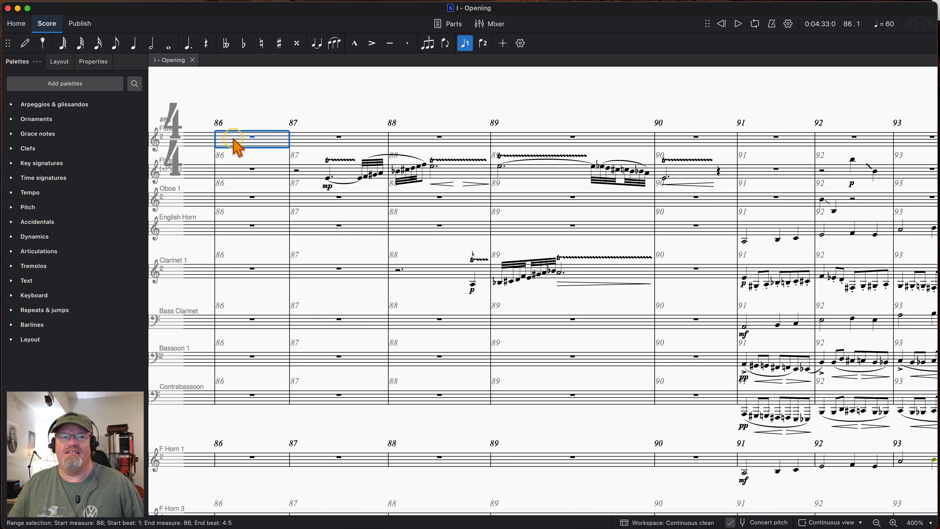
scroll(256, 407, "down", 1)
left_click(252, 398, "shift")
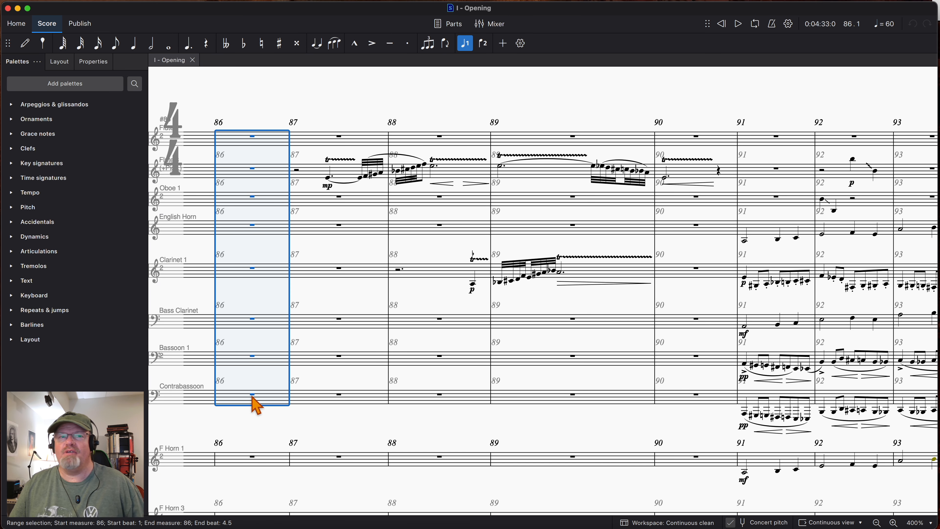
key("space")
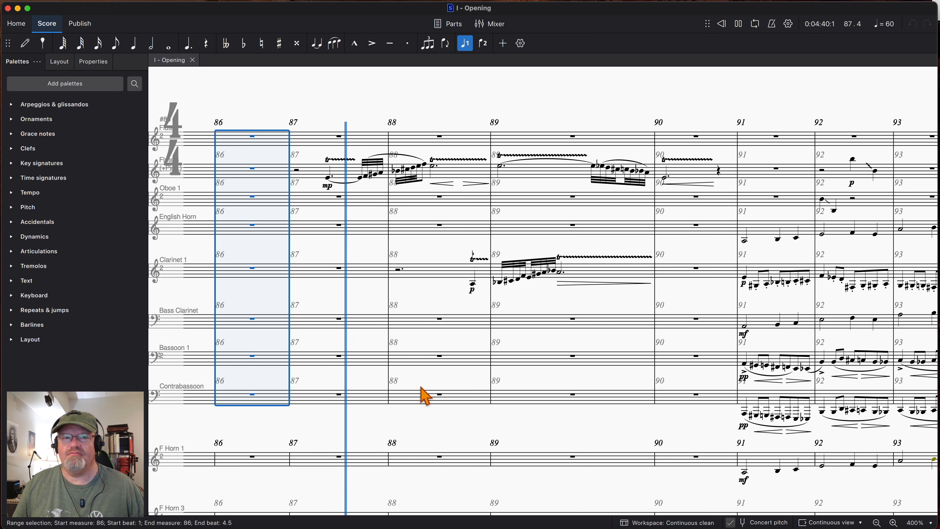
scroll(420, 387, "right", 3)
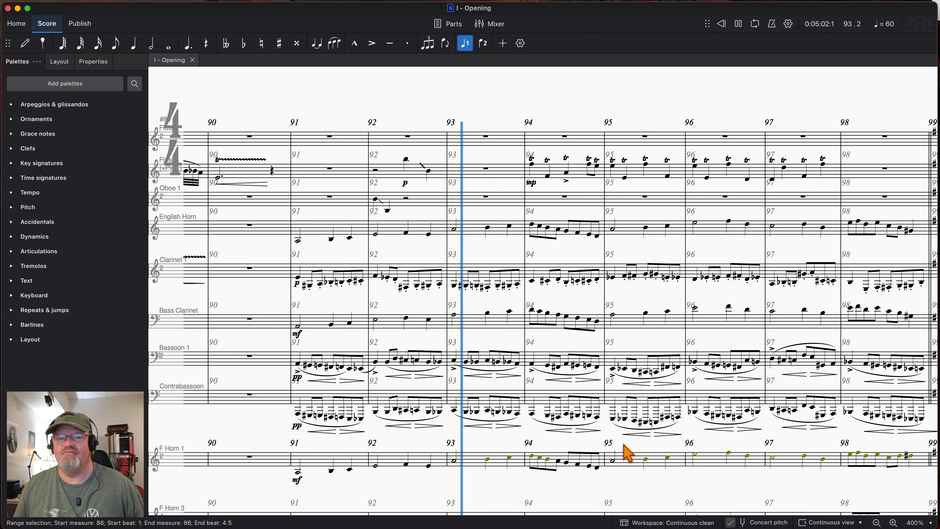
scroll(698, 459, "right", 5)
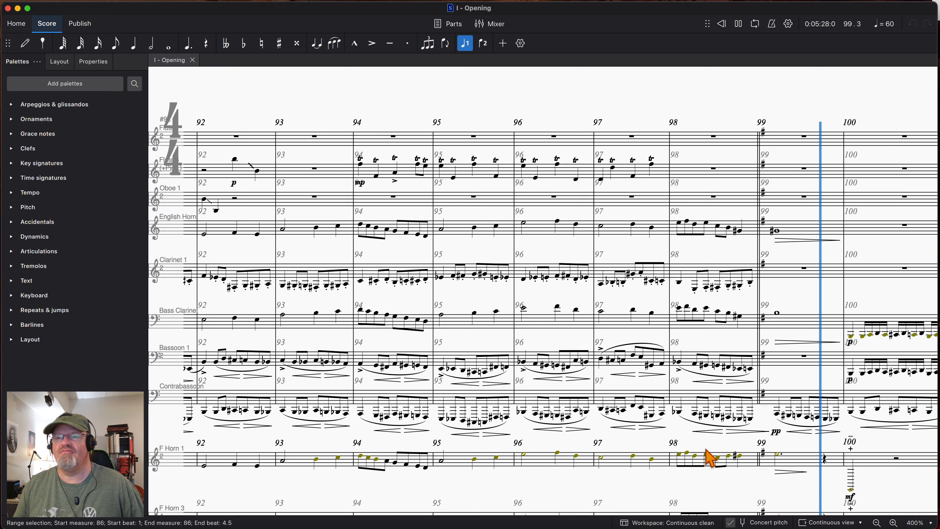
key("space")
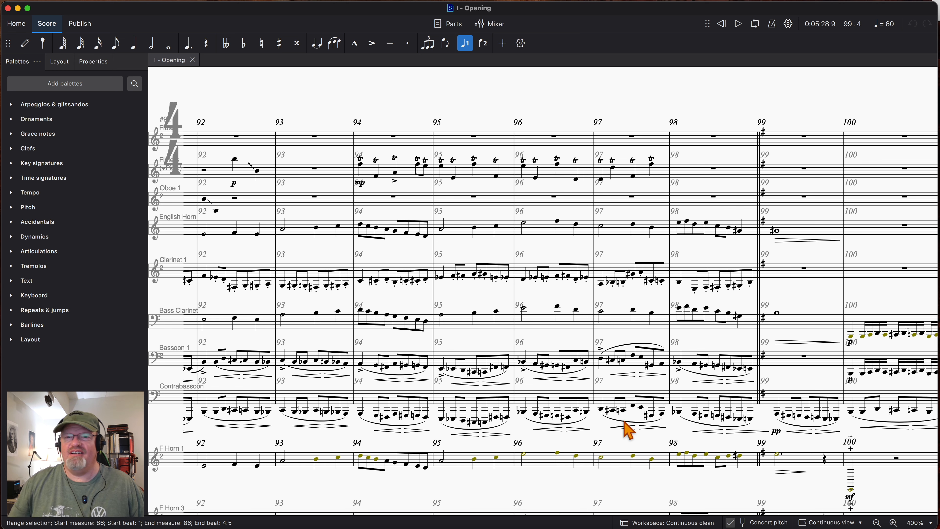
- Examine the brass and low woodwind writing in measures 90 to 99, including the full orchestral texture at 170% zoom
scroll(589, 443, "down", 5)
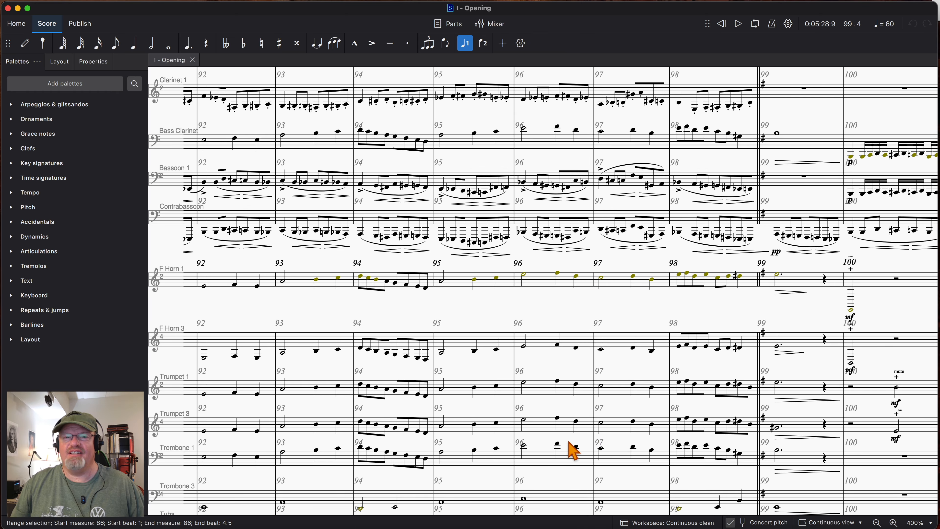
scroll(573, 450, "down", 2)
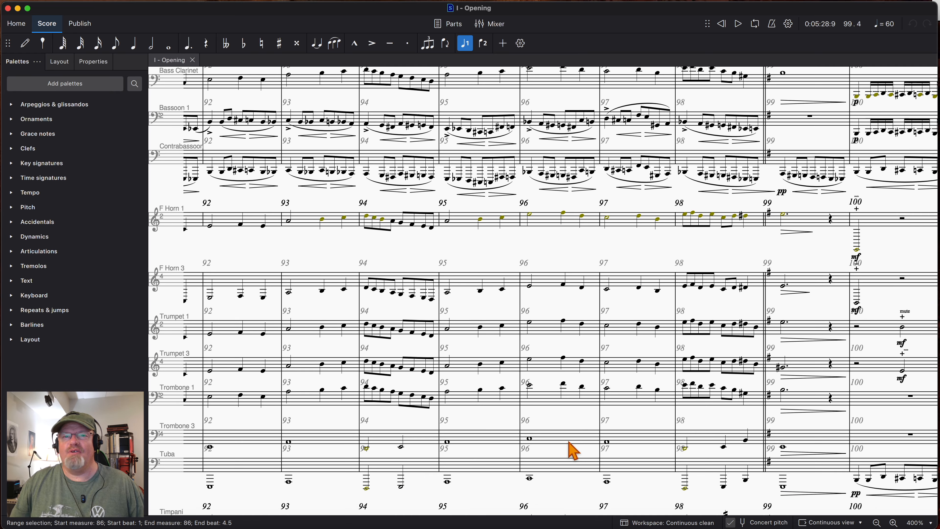
scroll(573, 449, "up", 1)
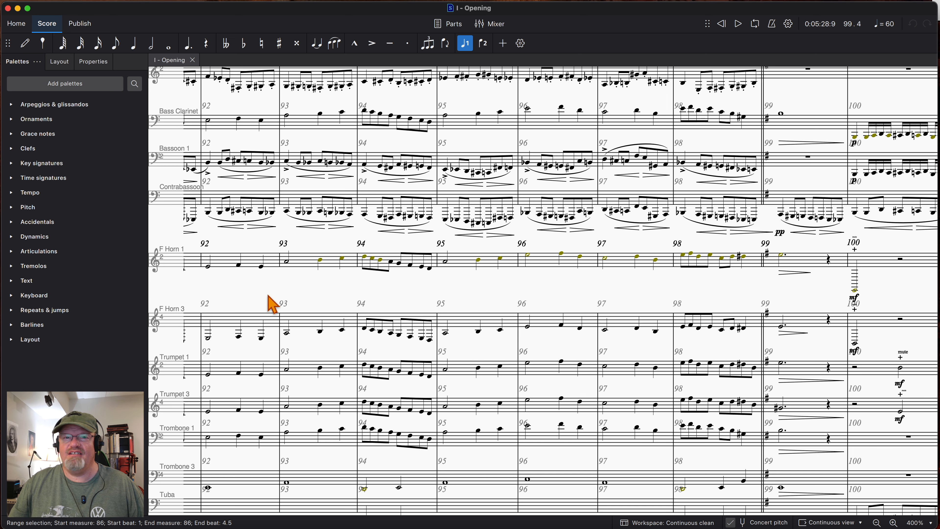
scroll(270, 303, "down", 3)
scroll(271, 303, "left", 5)
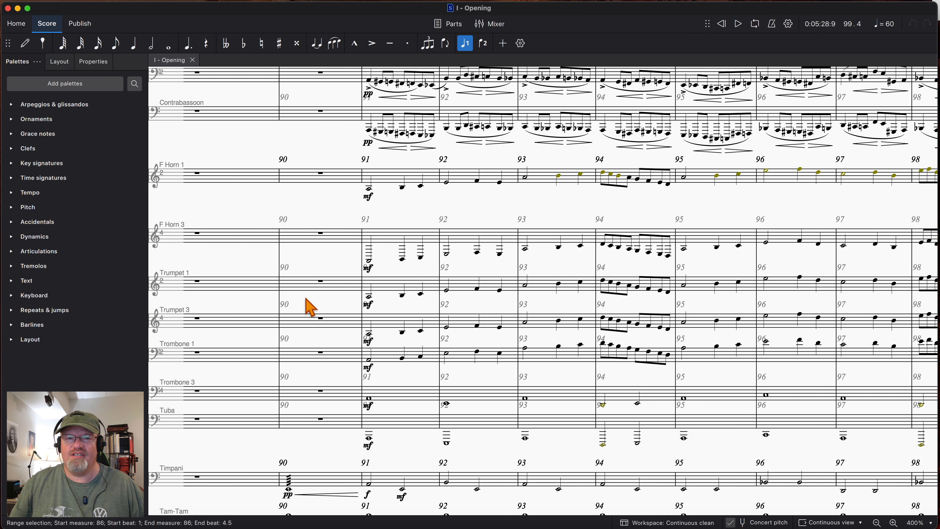
scroll(498, 322, "down", 8)
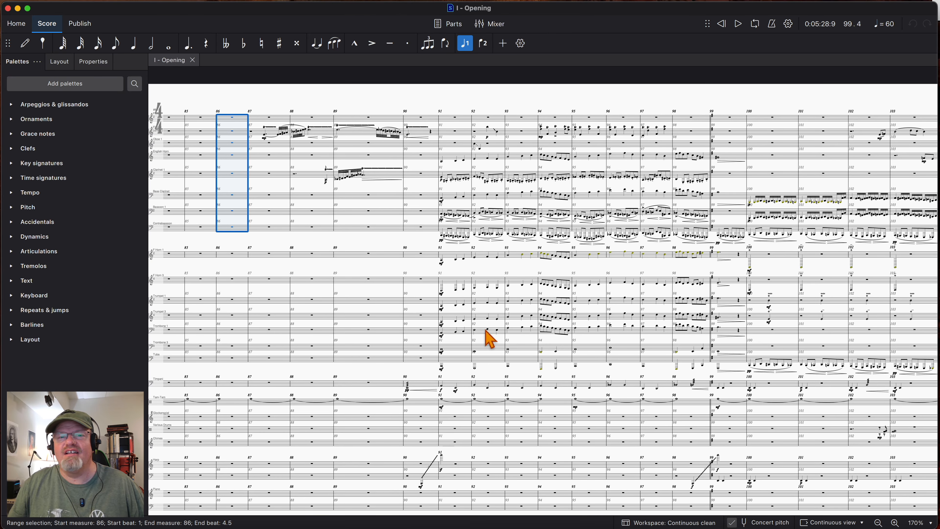
scroll(621, 348, "down", 3)
scroll(622, 348, "left", 5)
scroll(622, 349, "down", 5)
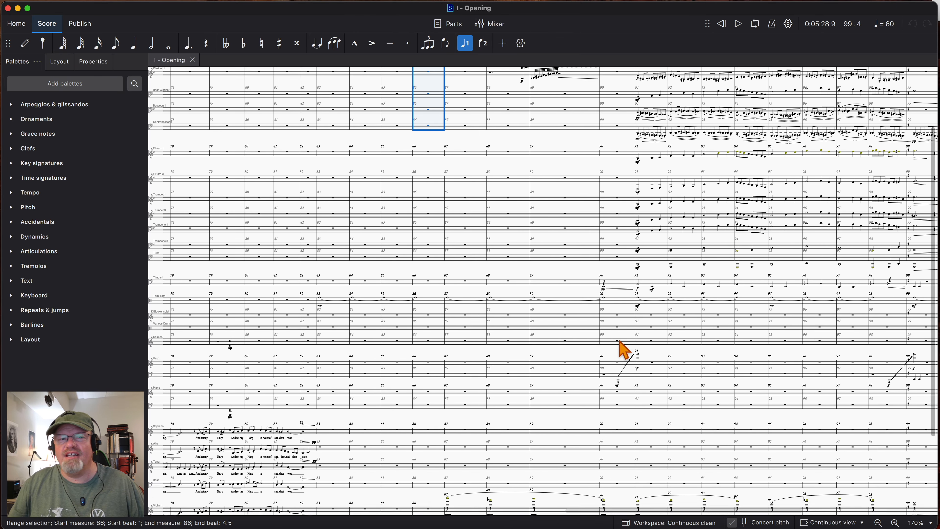
scroll(623, 346, "down", 1)
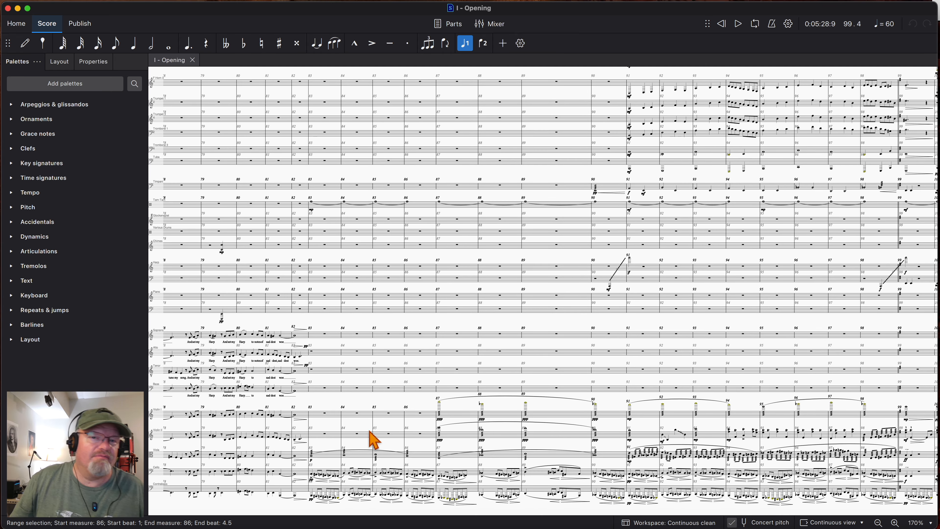
- Play the full orchestra from measure 82, following the percussion, woodwind and string writing through to measure 90
left_click(310, 407)
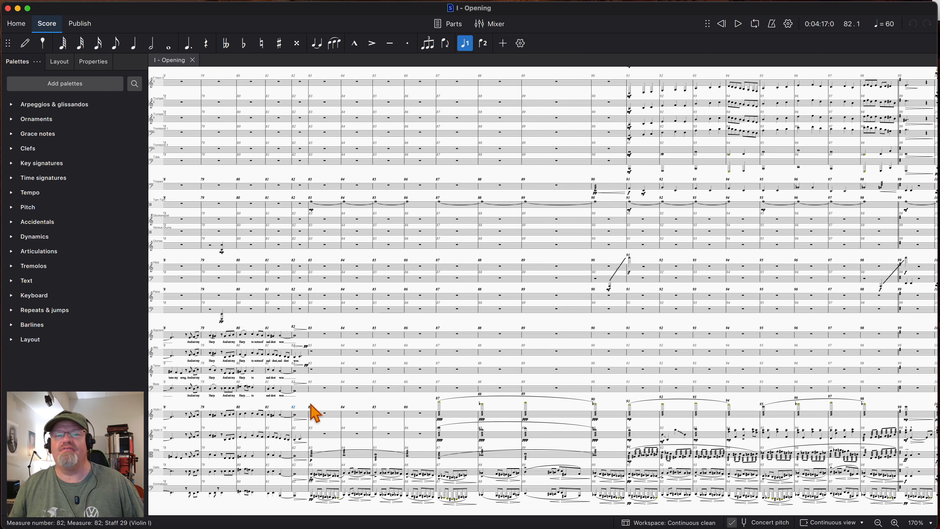
key("space")
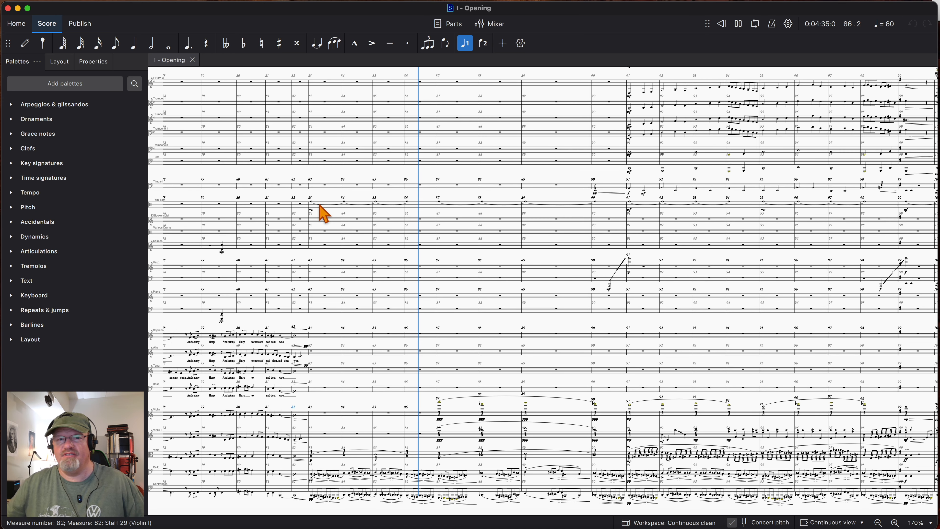
scroll(577, 209, "up", 15)
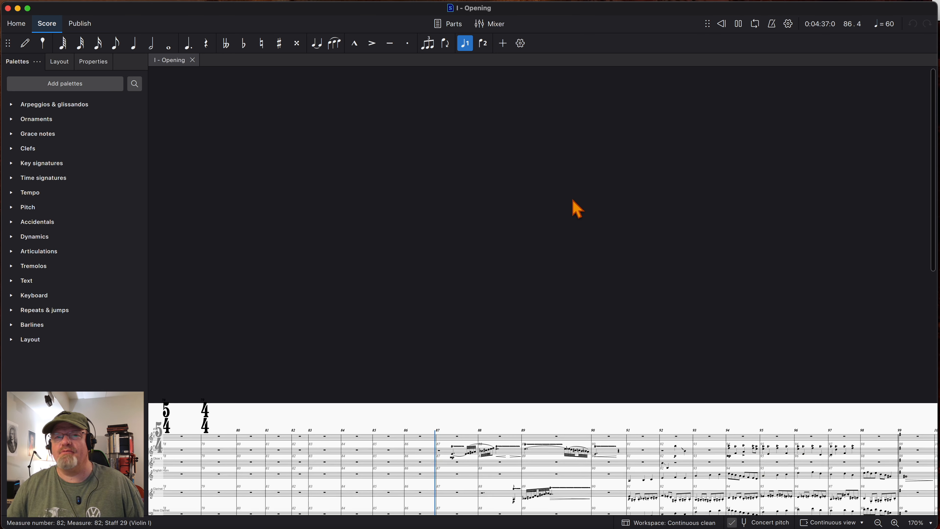
scroll(577, 209, "down", 15)
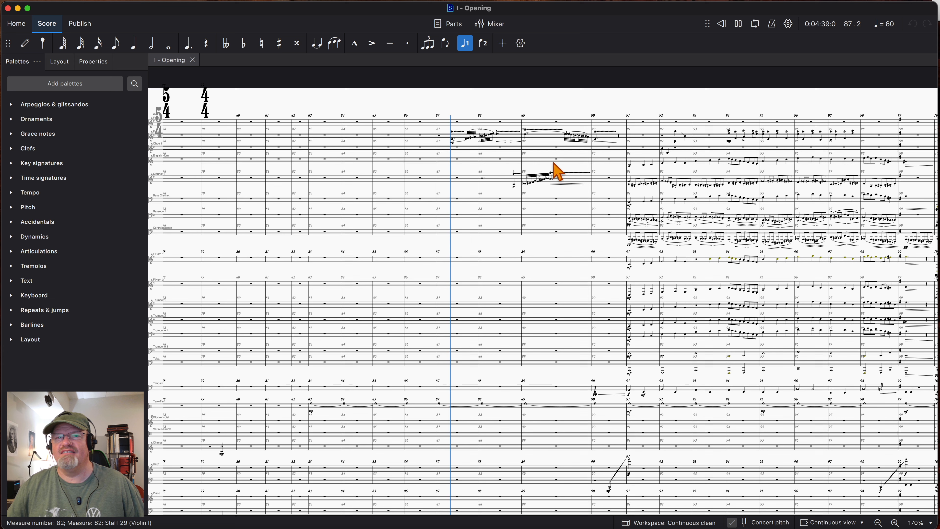
scroll(467, 163, "down", 1)
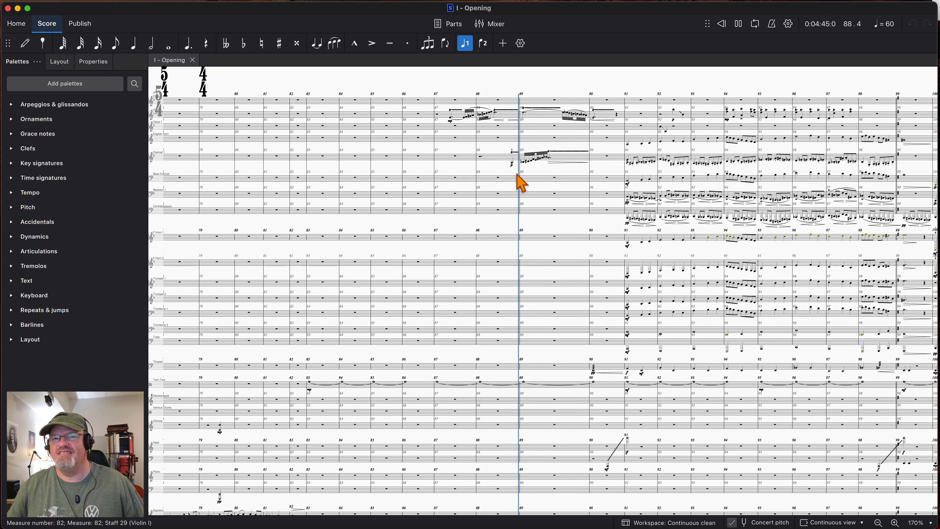
scroll(530, 189, "down", 1)
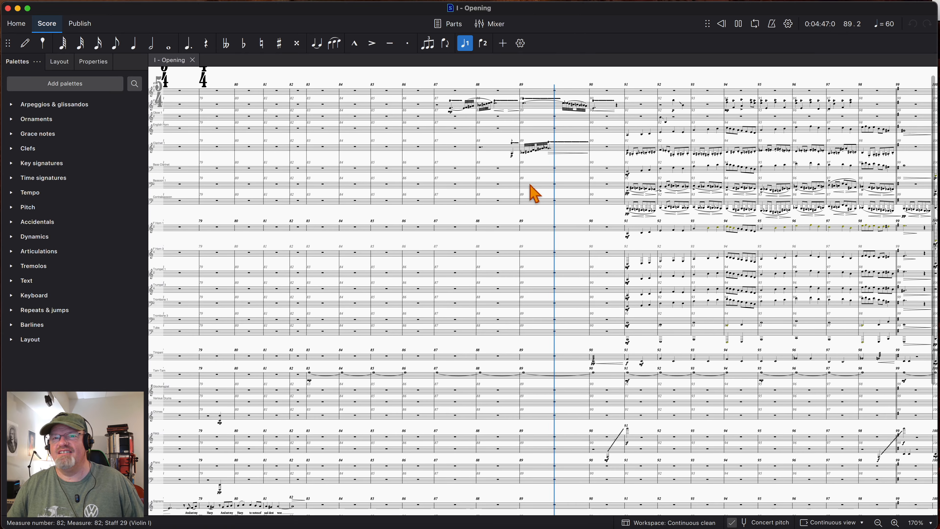
scroll(533, 192, "down", 5)
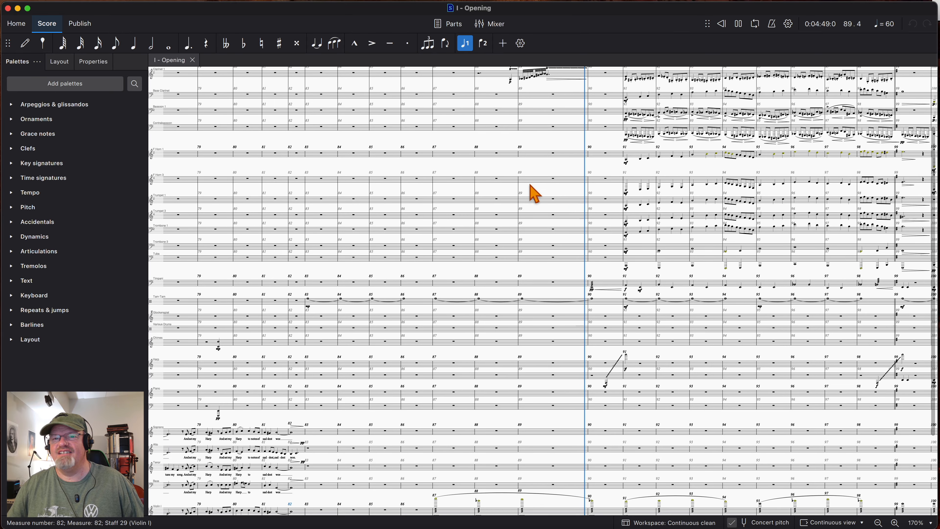
scroll(533, 192, "down", 8)
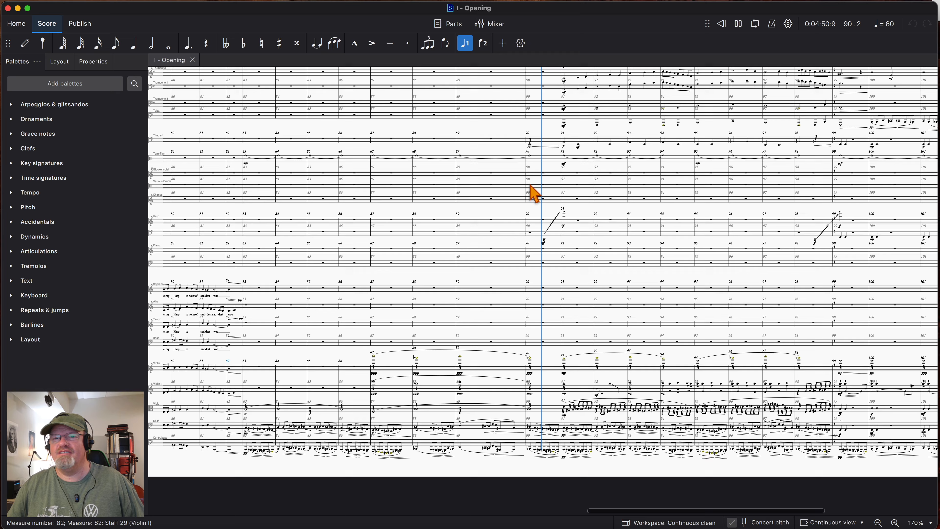
- Follow the full orchestra playback across woodwinds, brass and strings in measures 91 to 99, and stop it in measure 99
scroll(534, 193, "up", 6)
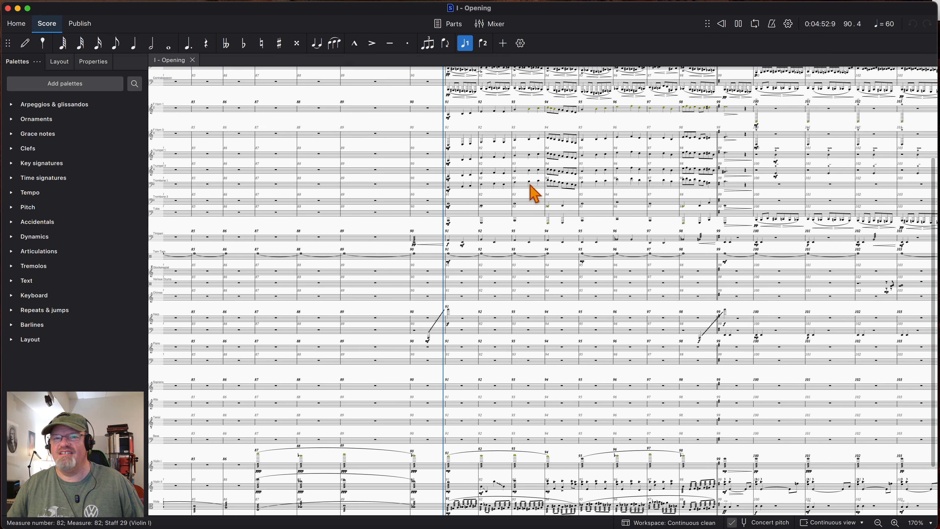
scroll(534, 192, "up", 4)
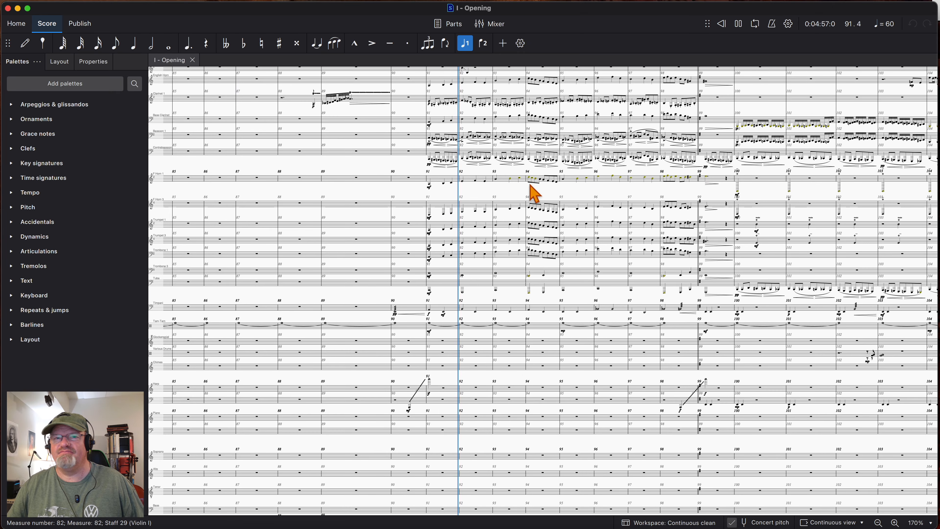
scroll(534, 192, "up", 4)
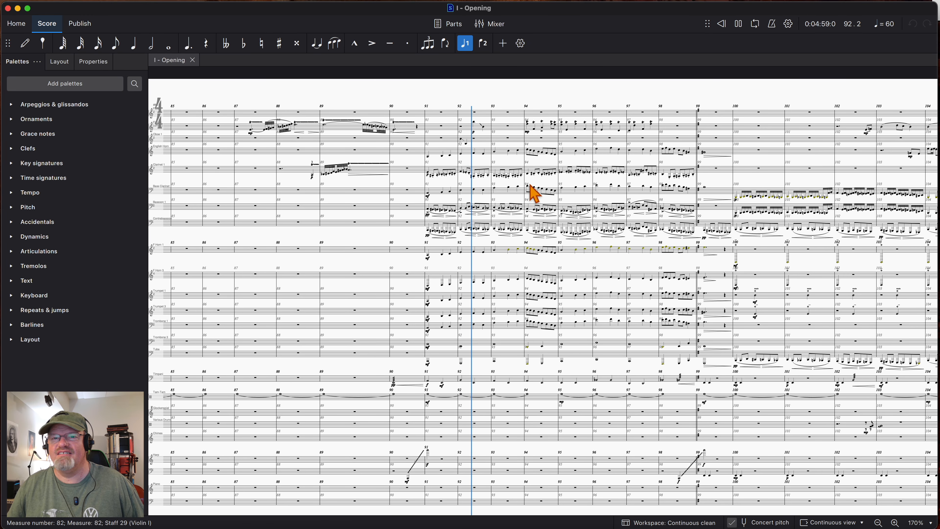
scroll(534, 192, "down", 1)
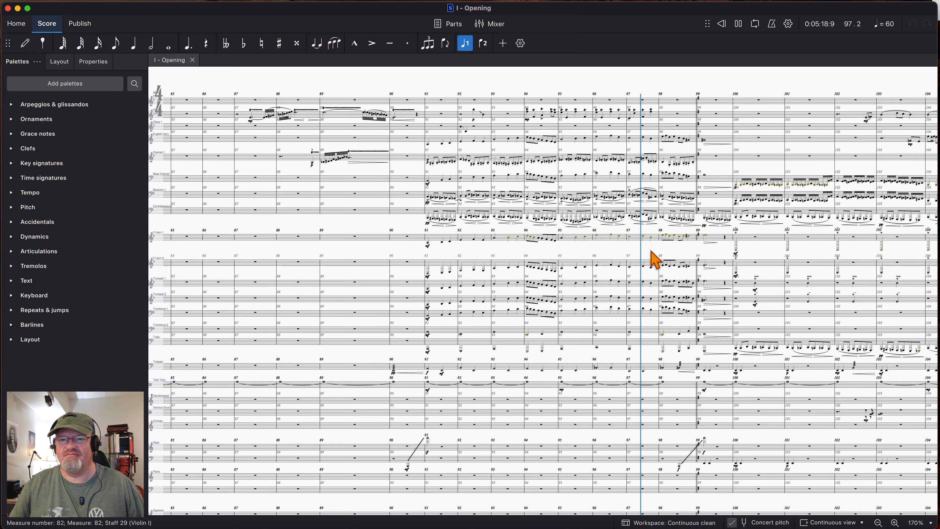
scroll(653, 259, "down", 5)
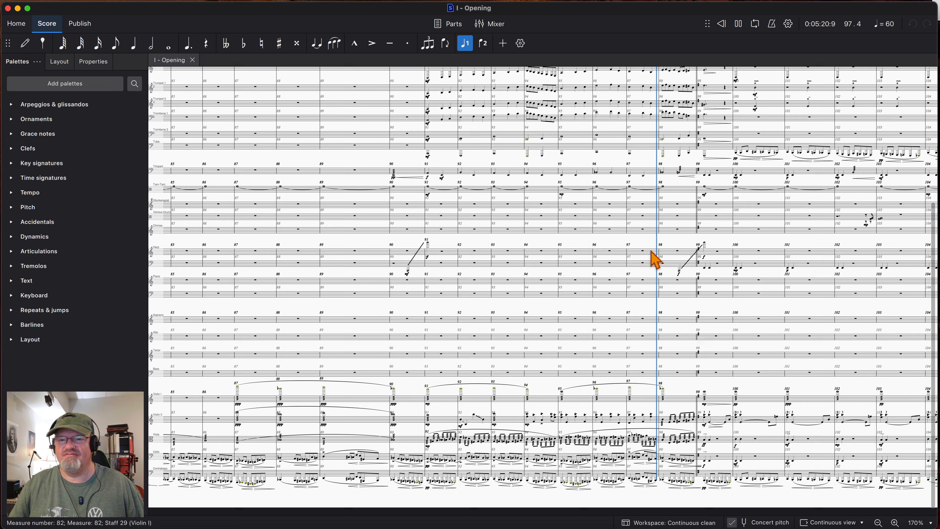
scroll(669, 257, "up", 1)
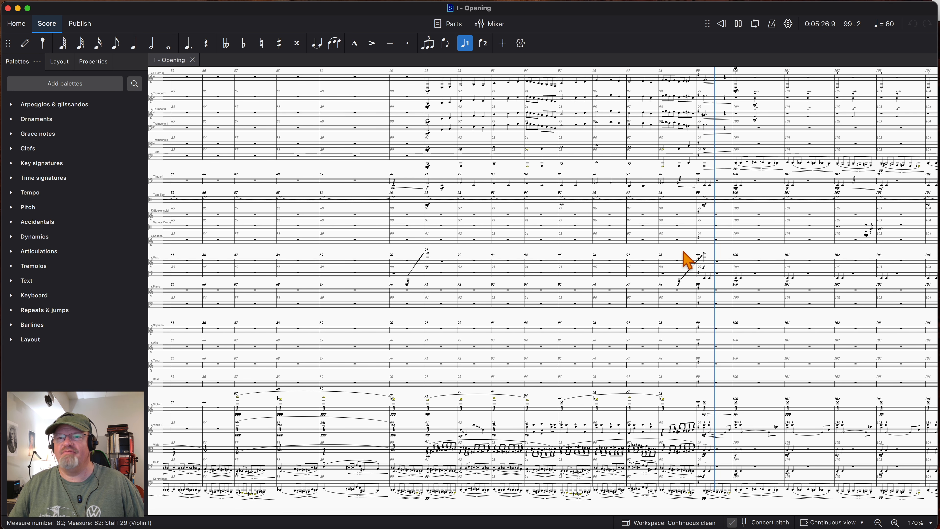
key("space")
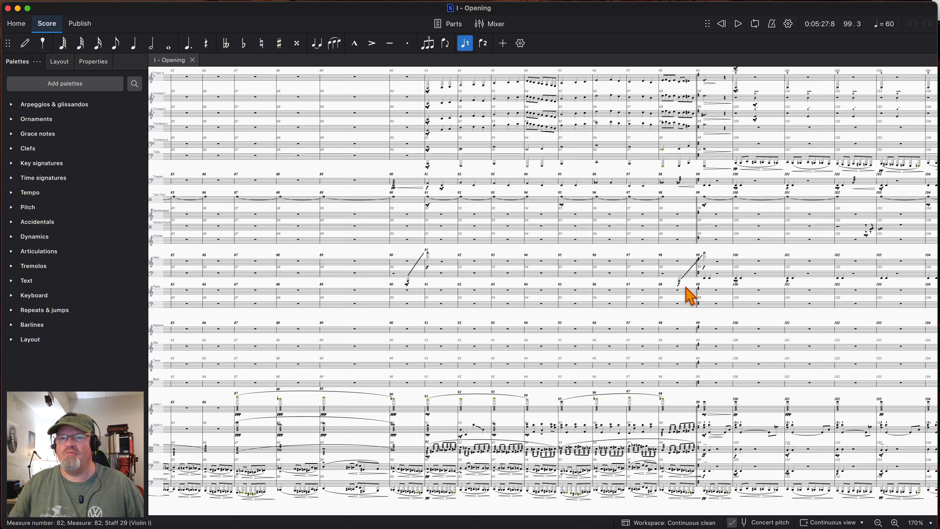
- Examine the string parts from Violin I to Contrabass in measures 99 to 103 at 528% zoom
scroll(691, 296, "right", 5)
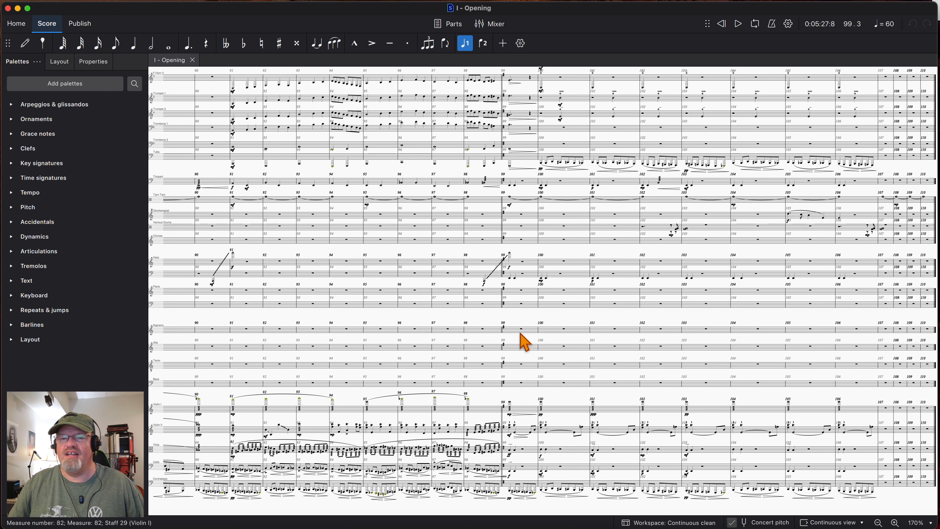
scroll(556, 346, "down", 5)
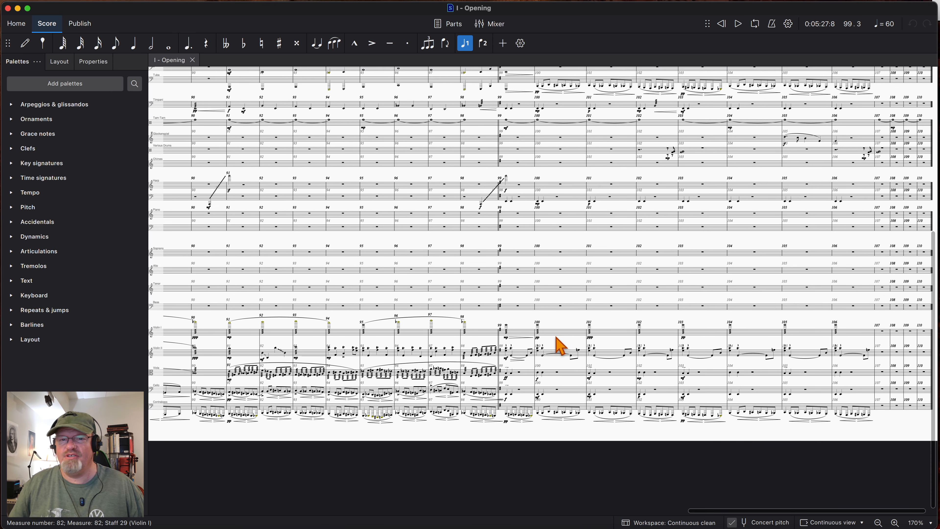
scroll(554, 328, "up", 10)
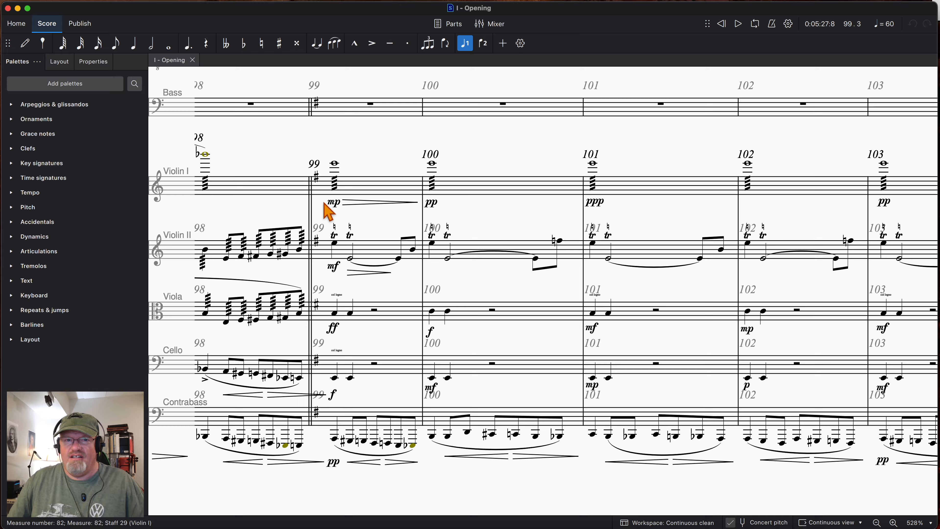
scroll(458, 177, "right", 1)
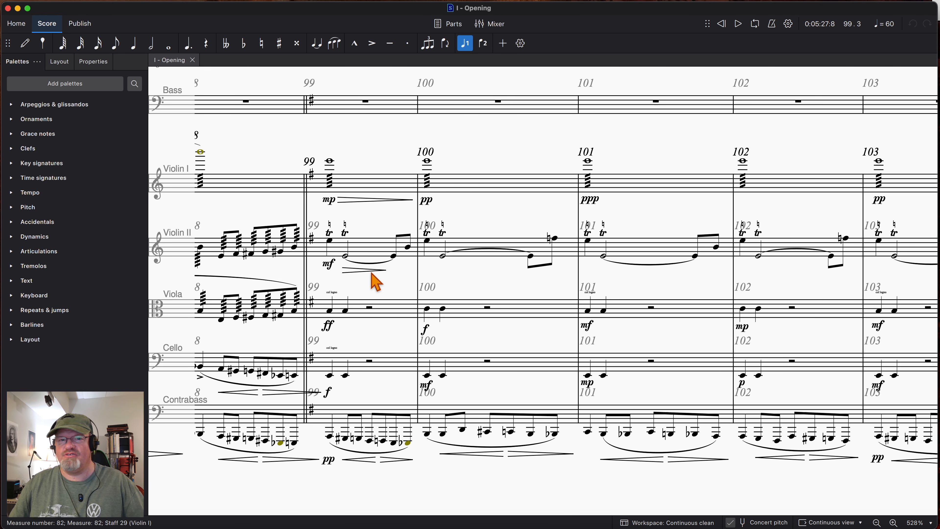
scroll(368, 280, "down", 4)
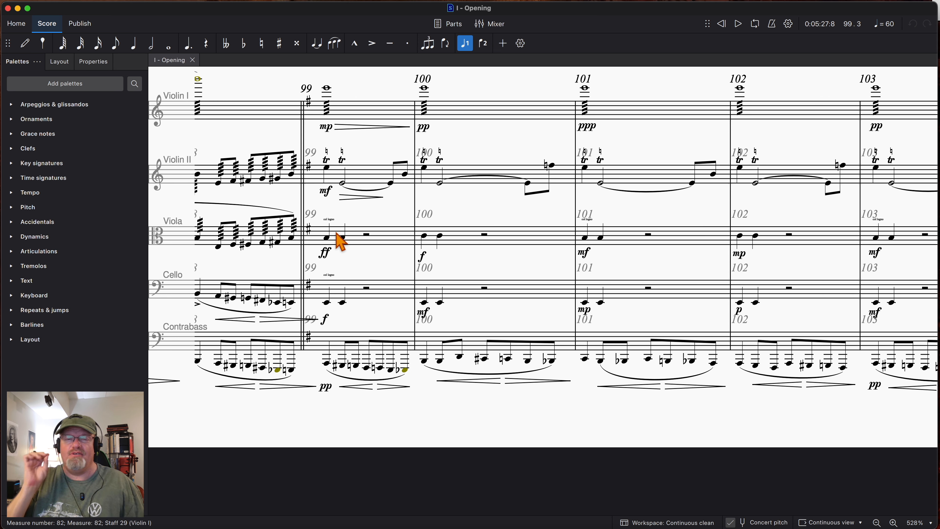
- Select measure 99 in the Viola staff, play that part through to measure 103 and stop
left_click(318, 238)
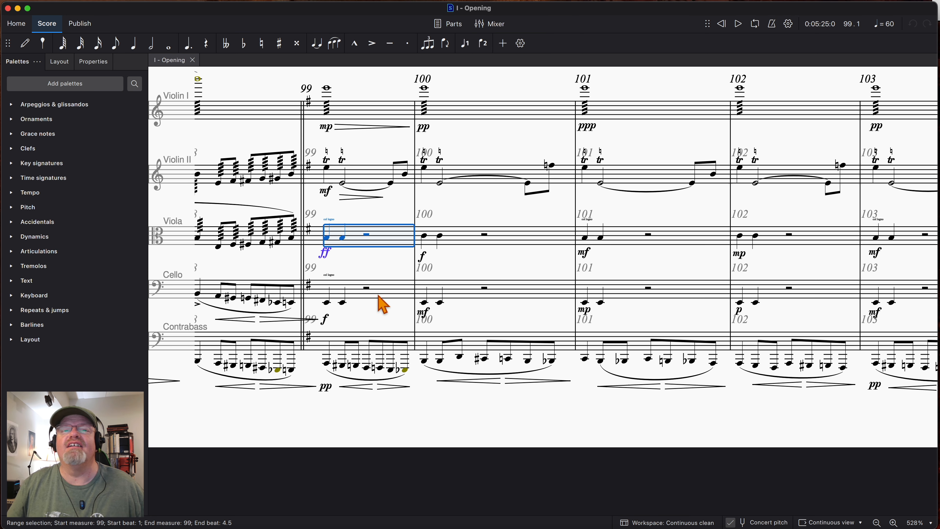
key("space")
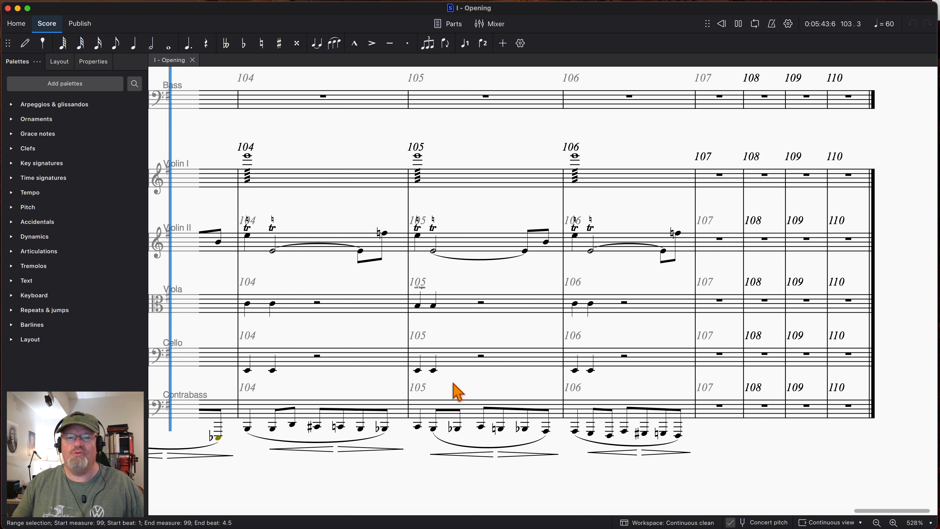
key("space")
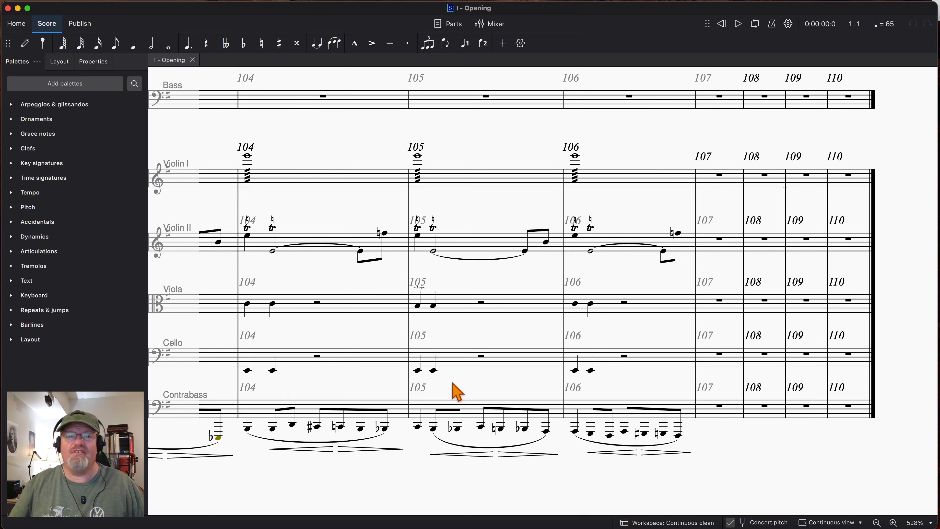
- Select measure 101 in the Contrabass staff and play that line through to measure 105
scroll(349, 335, "left", 10)
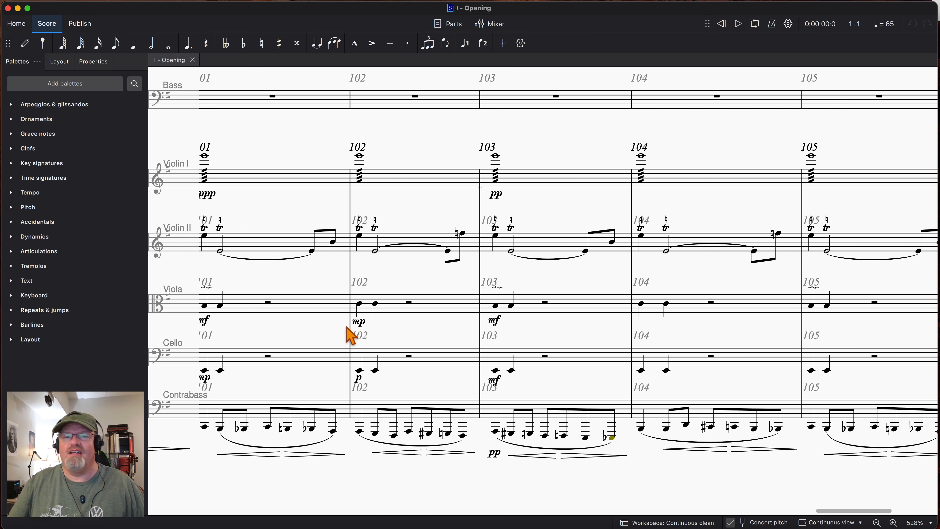
scroll(346, 327, "left", 1)
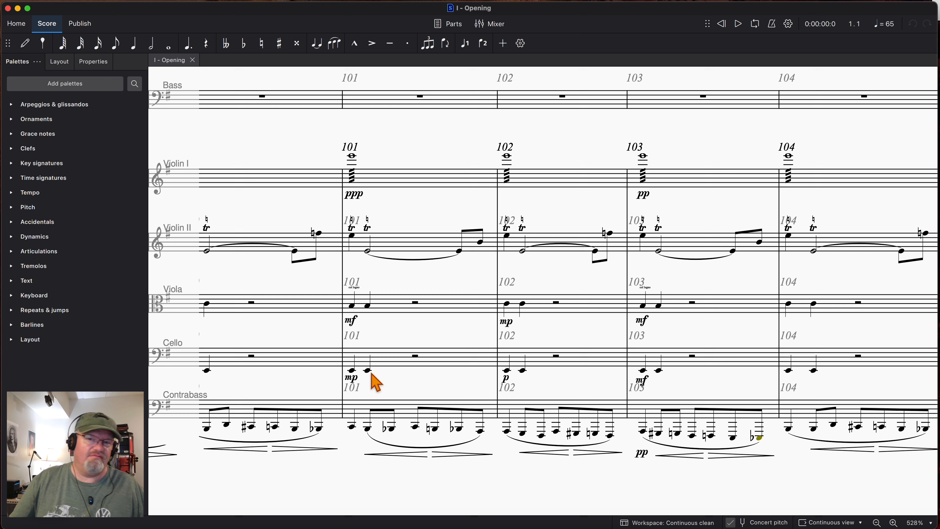
left_click(359, 402)
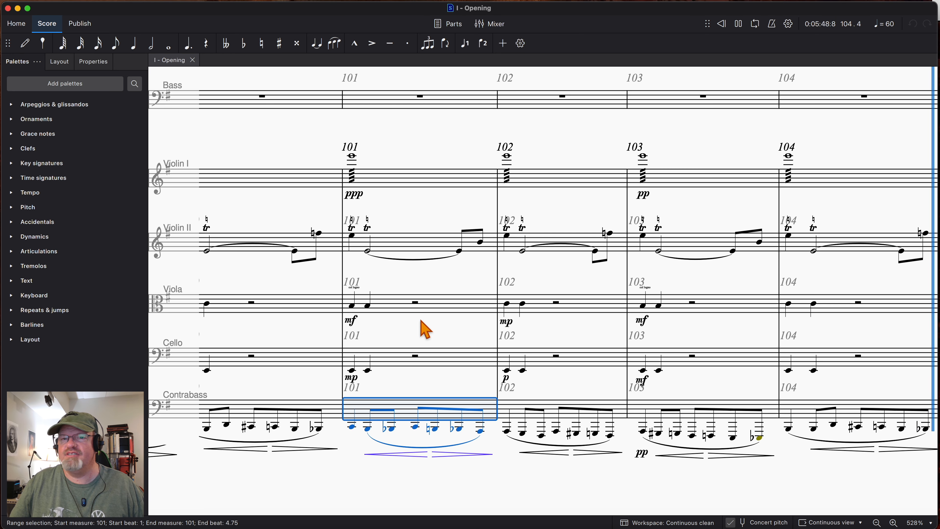
- Select measure 98 from the Violin I staff down to Contrabass and start playing the strings from there
scroll(462, 311, "left", 15)
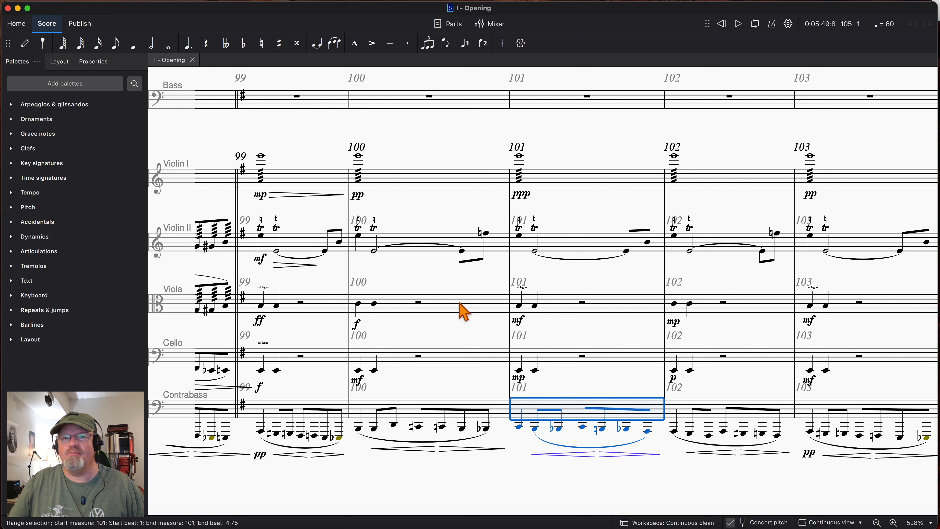
scroll(542, 319, "left", 2)
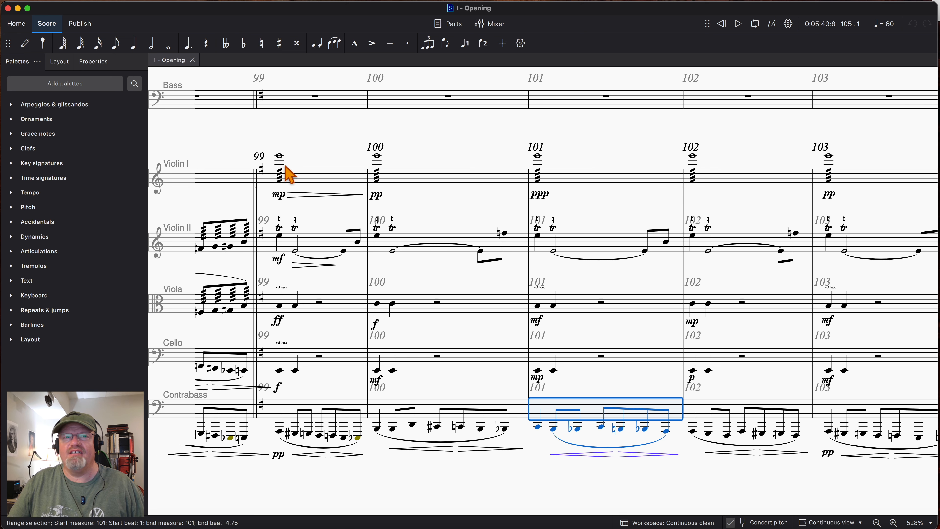
left_click(295, 168)
left_click(305, 182)
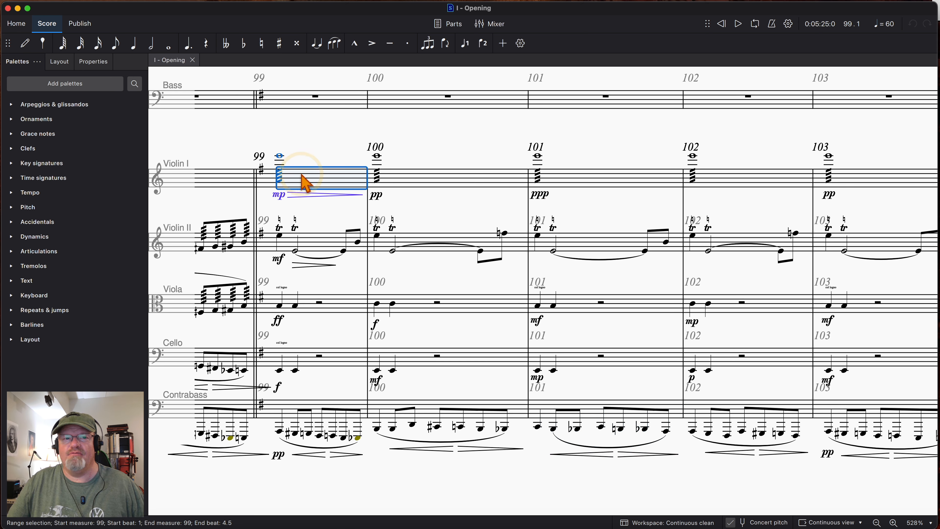
left_click(219, 185)
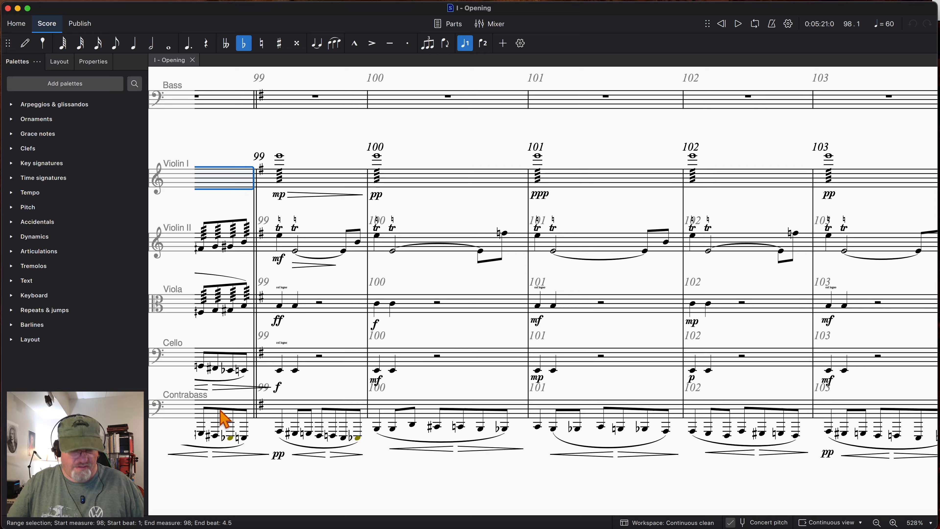
left_click(224, 418, "shift")
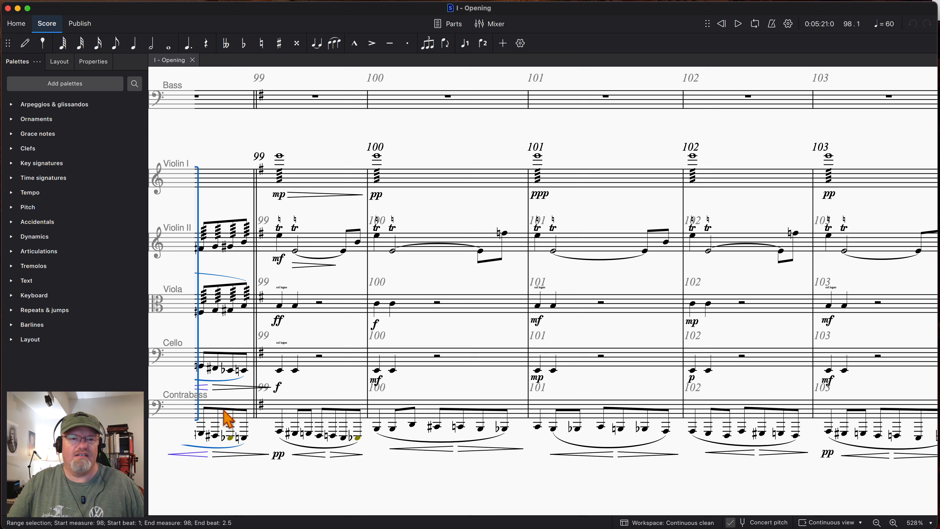
left_click(243, 409)
key("space")
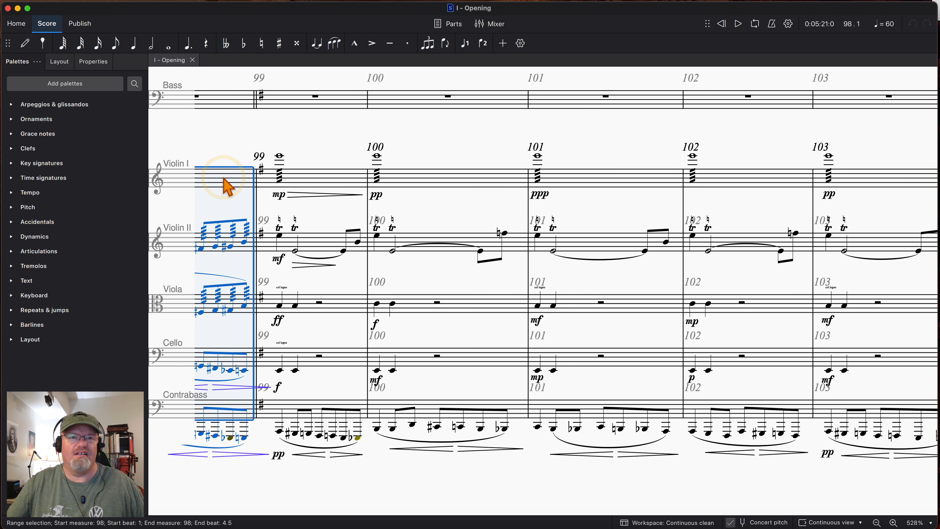
- Follow the string playback from measure 99 through measure 106, keeping all five string staves in view
scroll(330, 258, "down", 20)
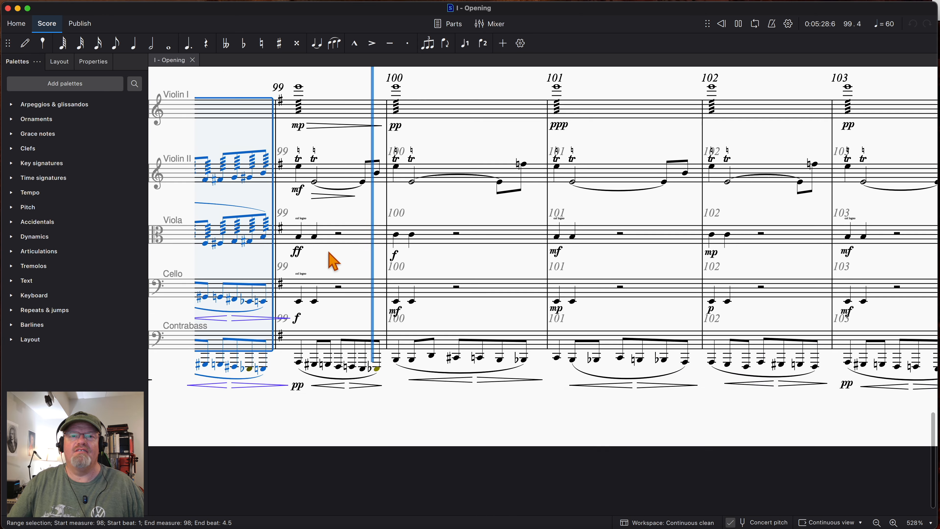
scroll(328, 252, "down", 4)
scroll(328, 252, "up", 5)
scroll(328, 252, "up", 1)
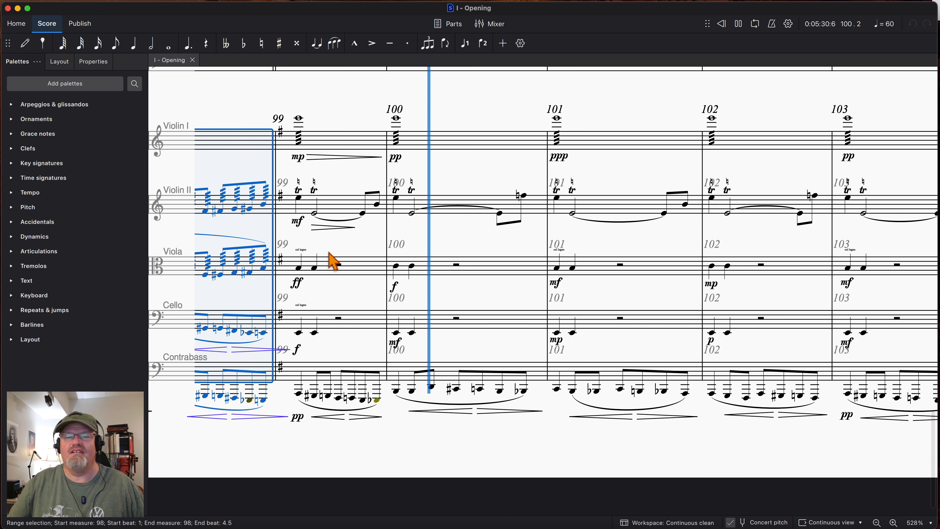
scroll(536, 292, "up", 1)
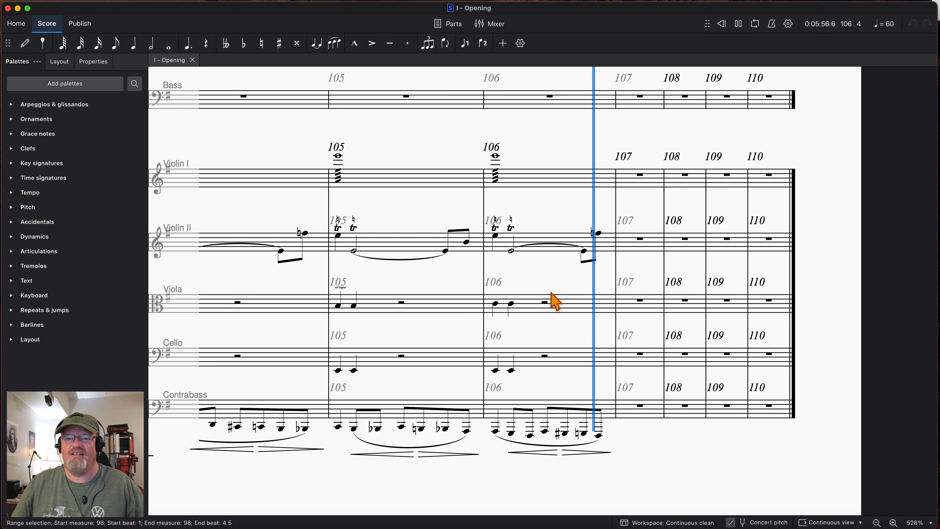
- Stop the string playback at the end of measure 106 and clear the string selection
key("space")
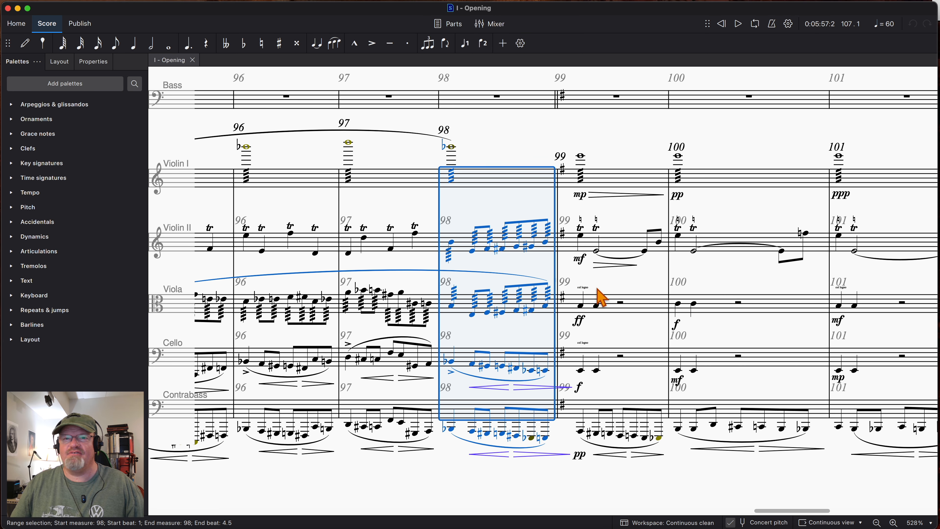
left_click(605, 293)
scroll(675, 310, "up", 2)
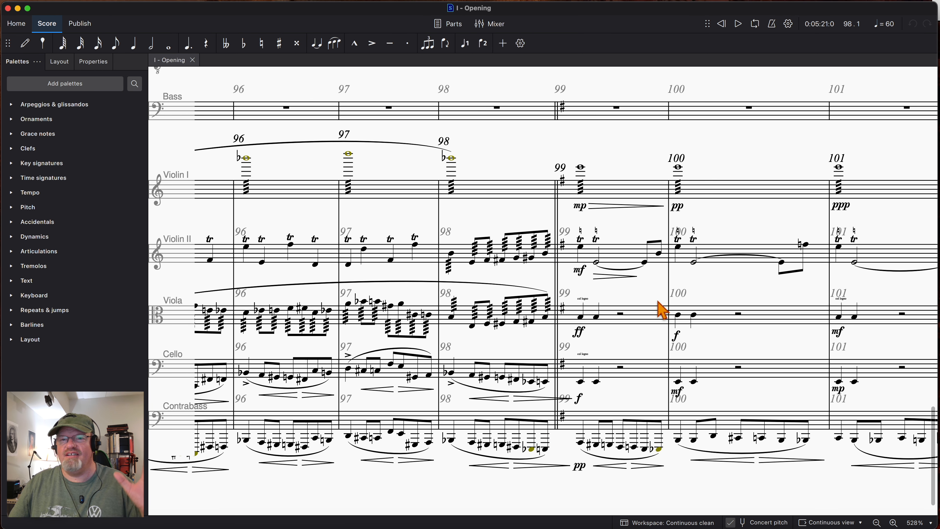
- Select measures 98 to 100 on both Harp staves and play the harp part into measure 101
scroll(662, 311, "up", 5)
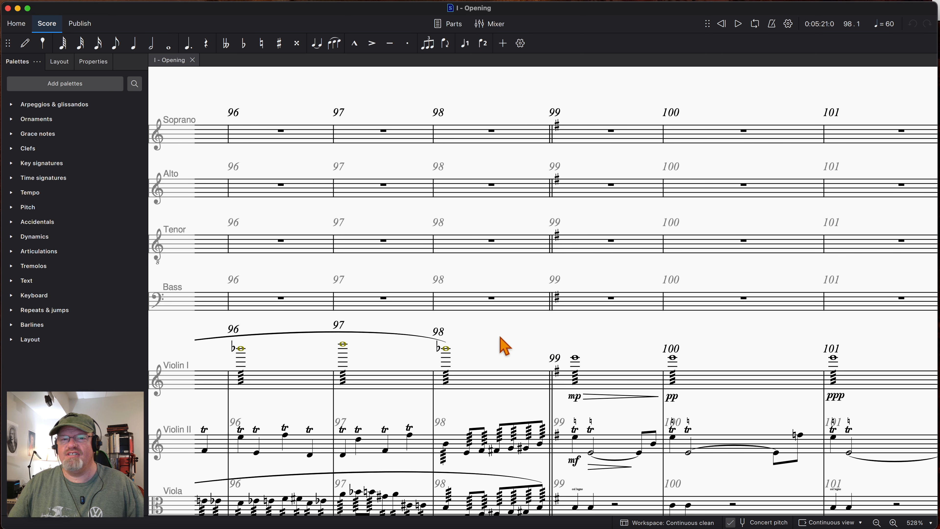
scroll(562, 342, "up", 8)
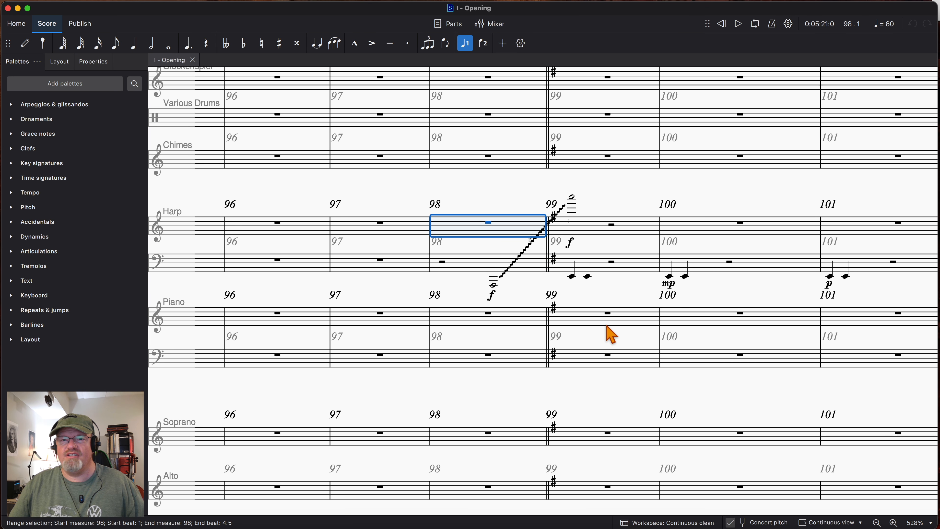
left_click(757, 268, "shift")
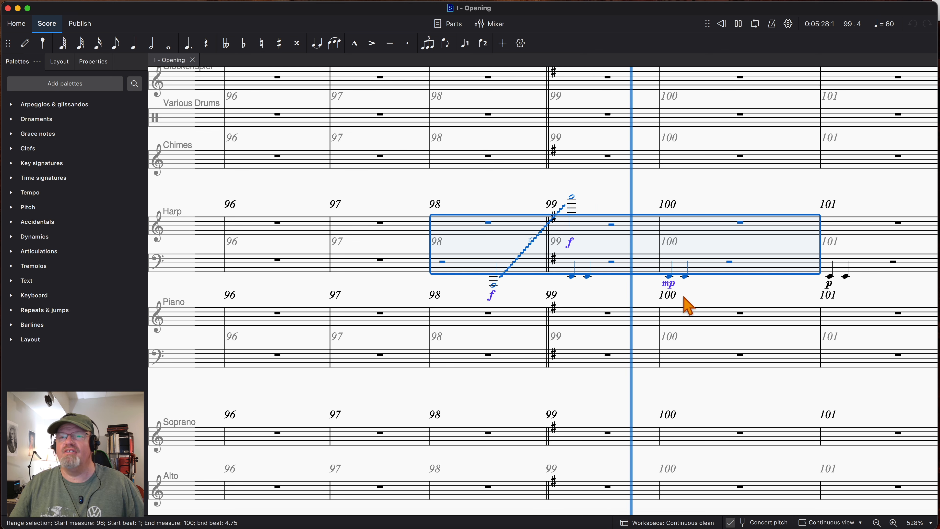
key("space")
- Select measures 98 and 99 from the Timpani staff down to the Harp and play the group into measure 103
scroll(488, 315, "up", 10)
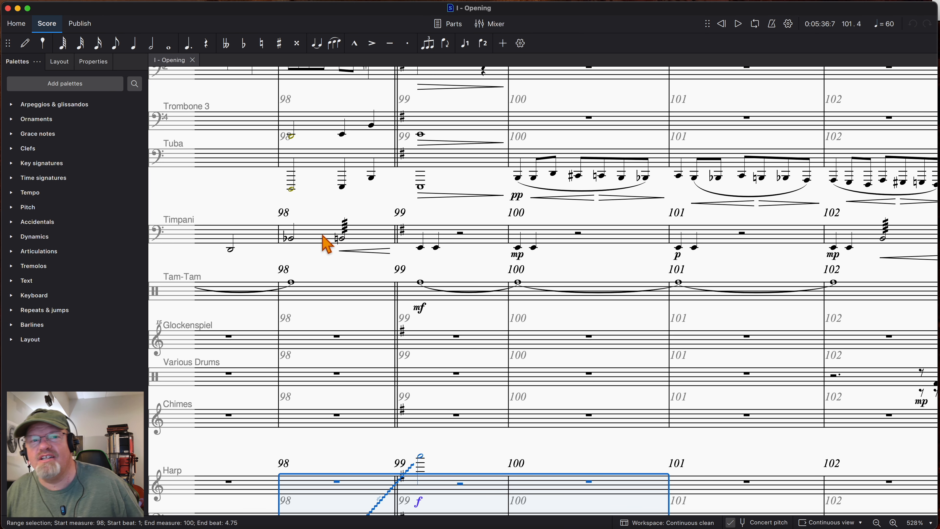
left_click(376, 236)
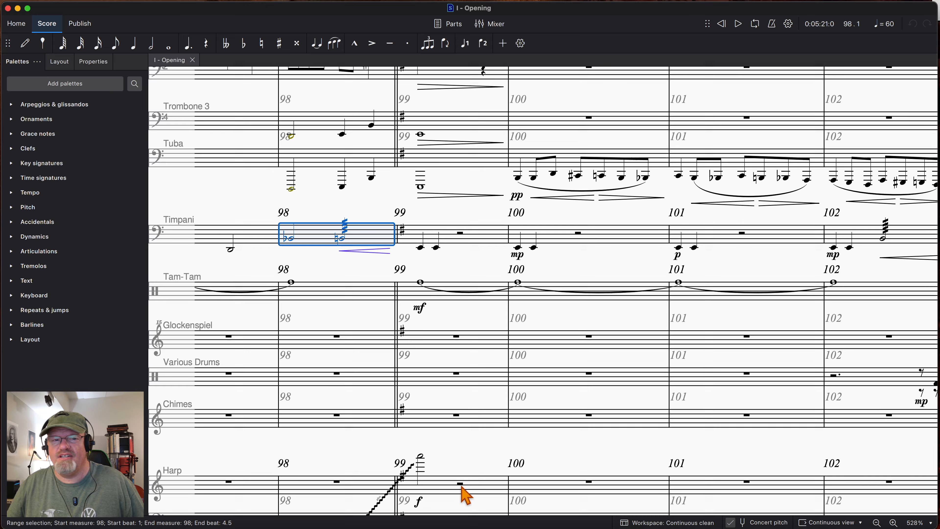
scroll(465, 494, "down", 3)
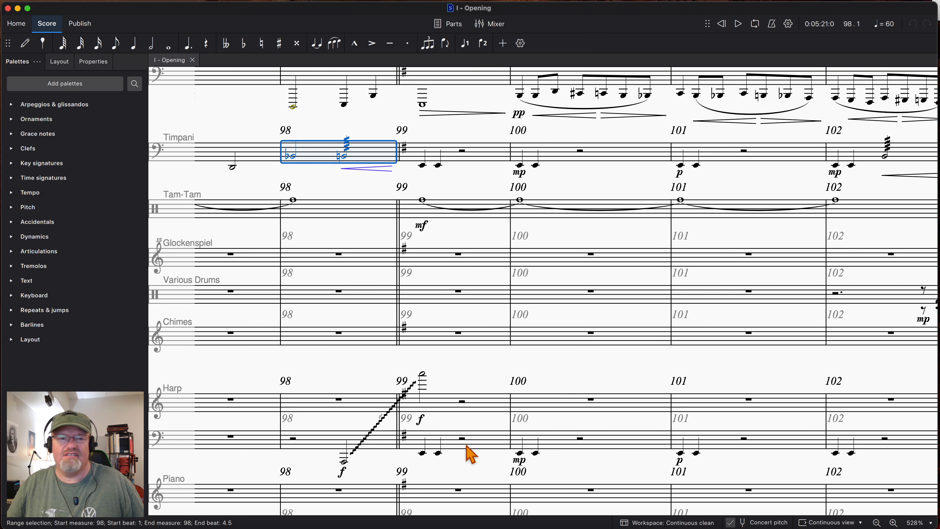
left_click(465, 445, "shift")
key("space")
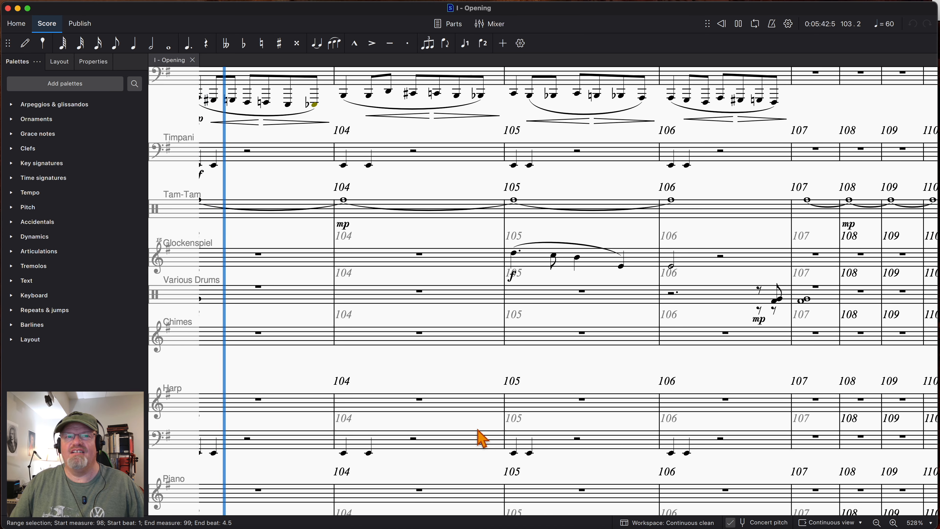
key("space")
- Examine the brass parts from F Horn 1 down to Tuba around measures 95 to 102
scroll(455, 430, "left", 10)
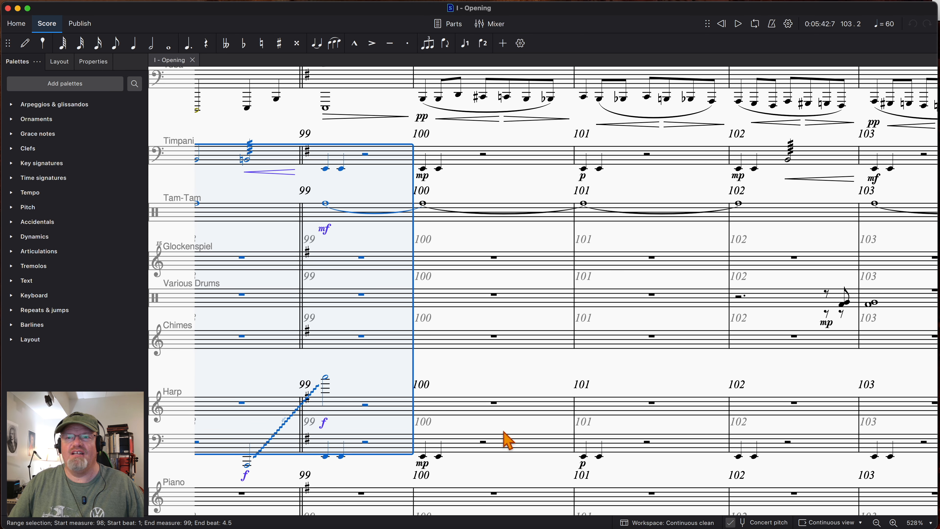
scroll(461, 441, "up", 5)
scroll(461, 443, "left", 8)
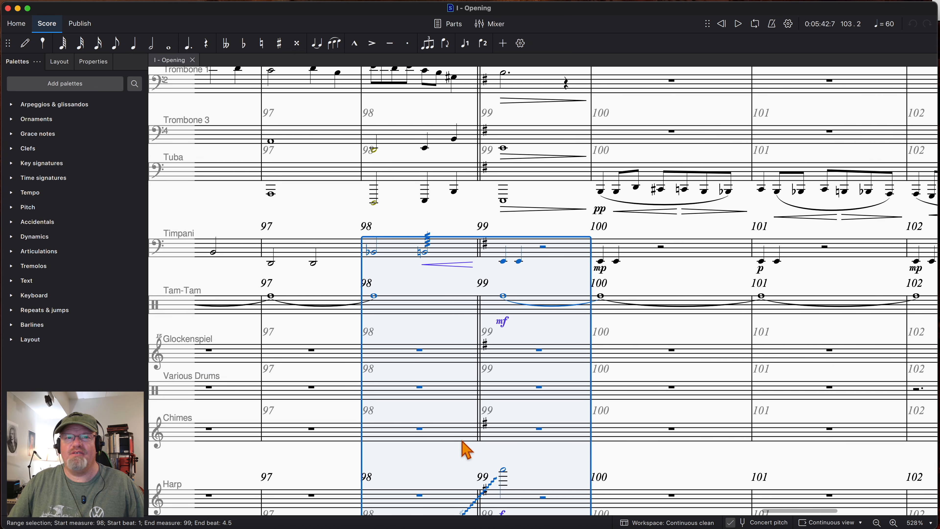
scroll(481, 451, "up", 10)
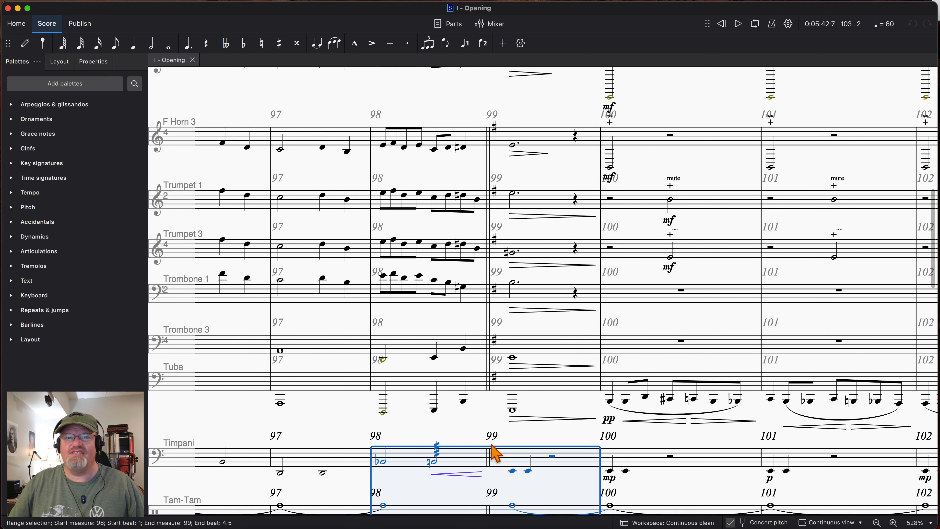
scroll(496, 453, "right", 4)
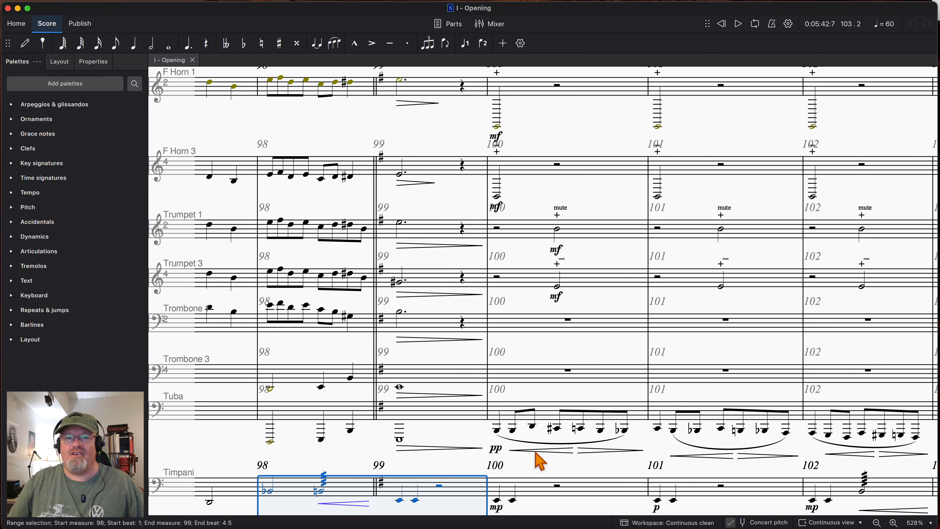
scroll(528, 460, "right", 1)
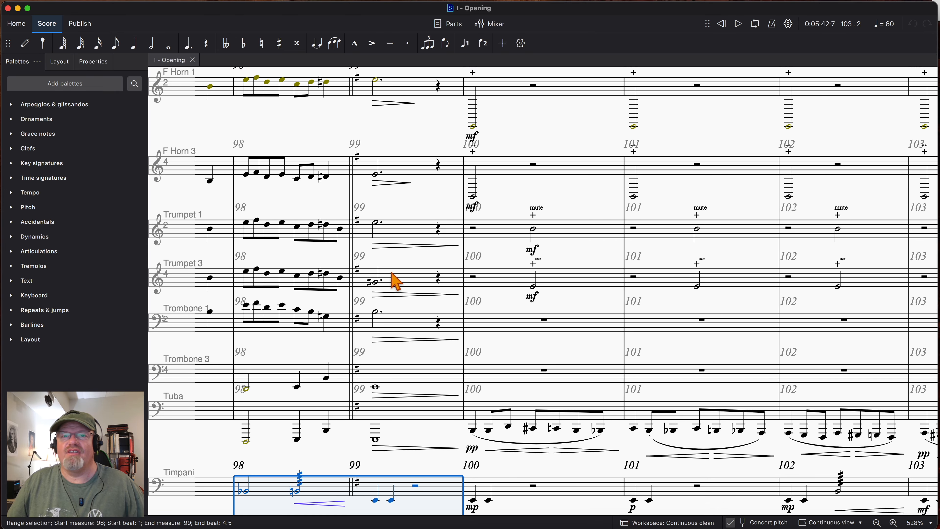
scroll(296, 222, "left", 10)
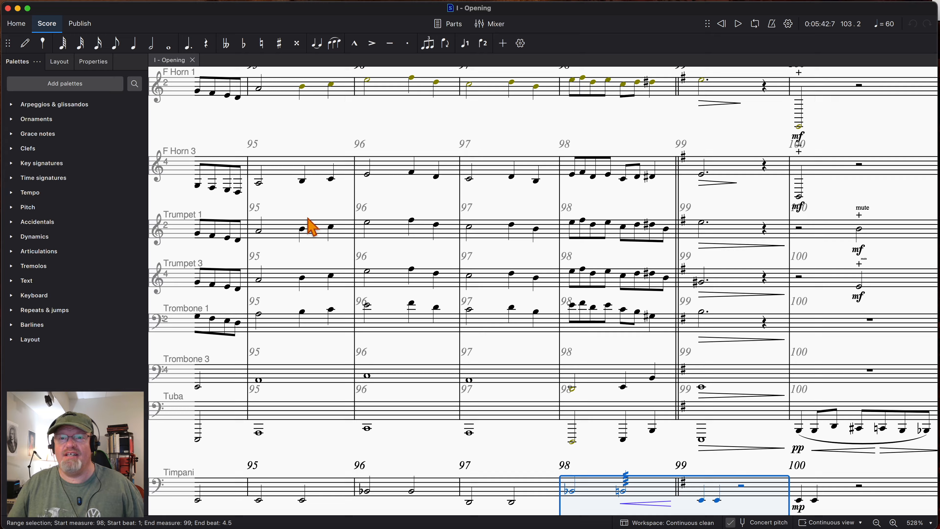
scroll(309, 220, "right", 10)
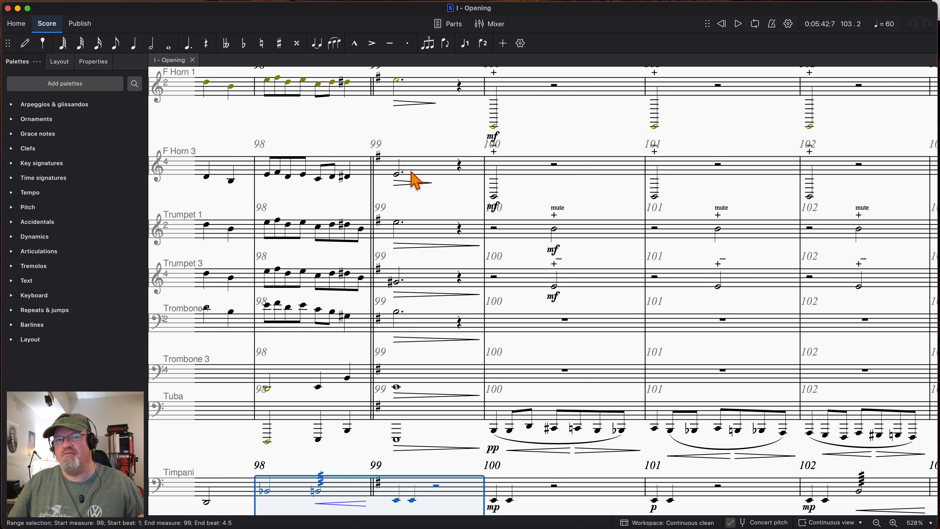
scroll(390, 176, "right", 3)
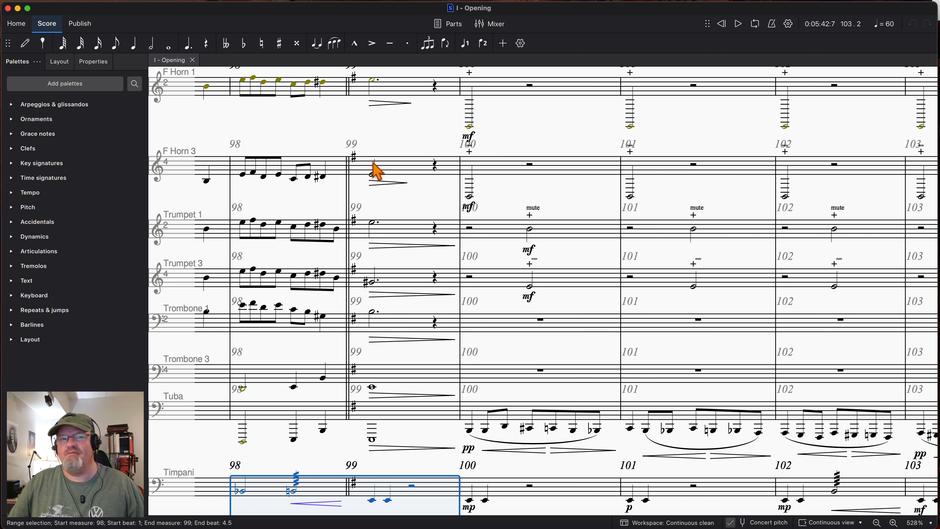
- Select measure 98 from the F Horn 3 staff through Tuba and play it up to measure 99
left_click(381, 163)
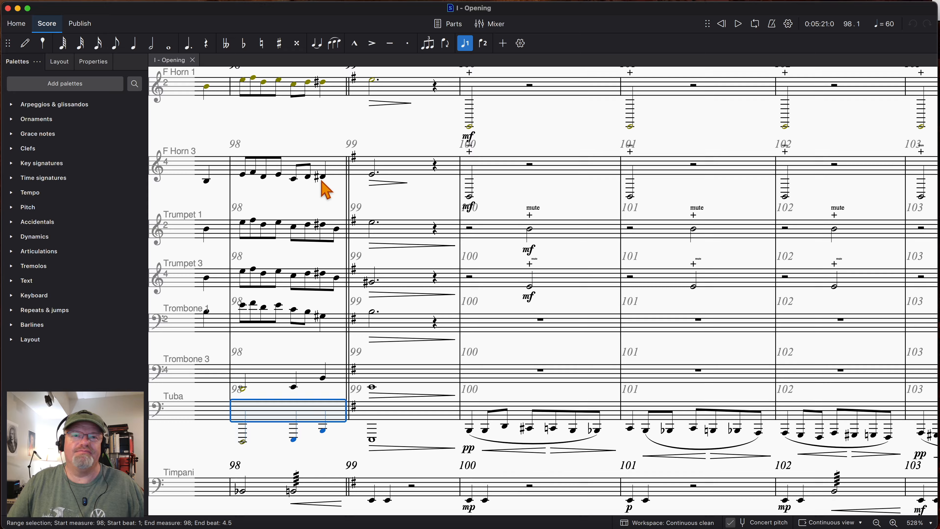
left_click(313, 163, "shift")
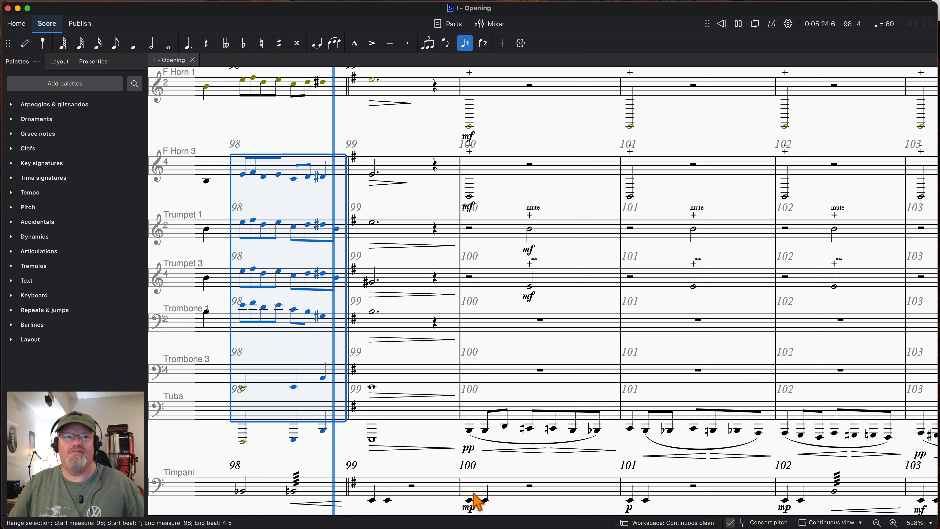
scroll(311, 263, "up", 3)
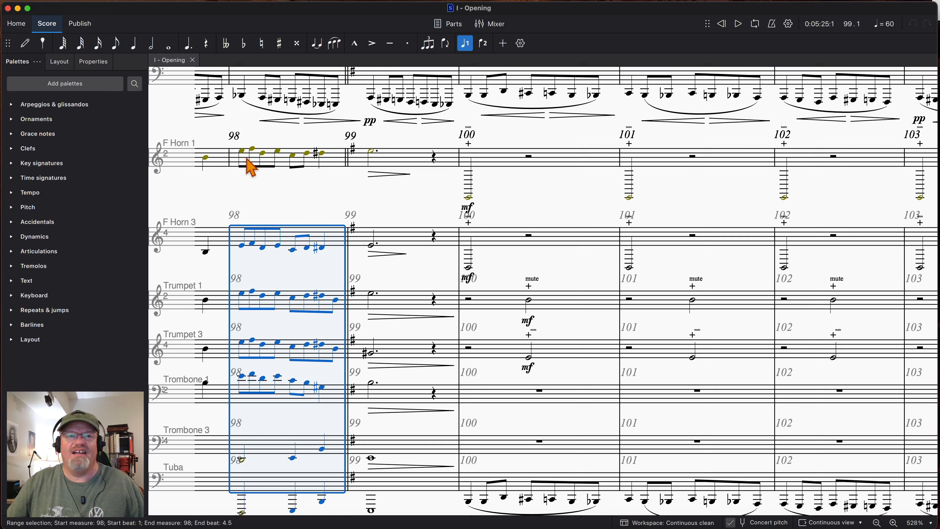
- Select the start of measure 98 from F Horn 1 through Tuba and play the brass through measure 106
left_click(249, 161, "shift")
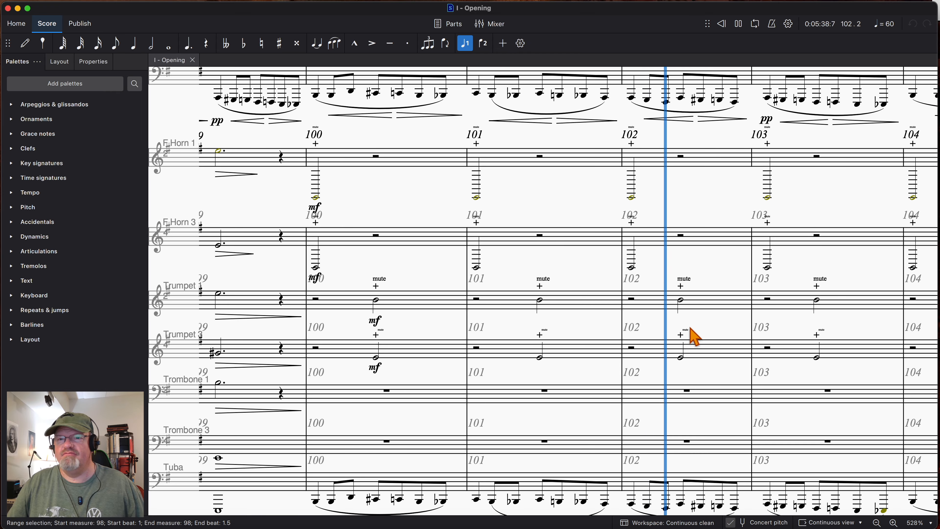
scroll(529, 366, "down", 2)
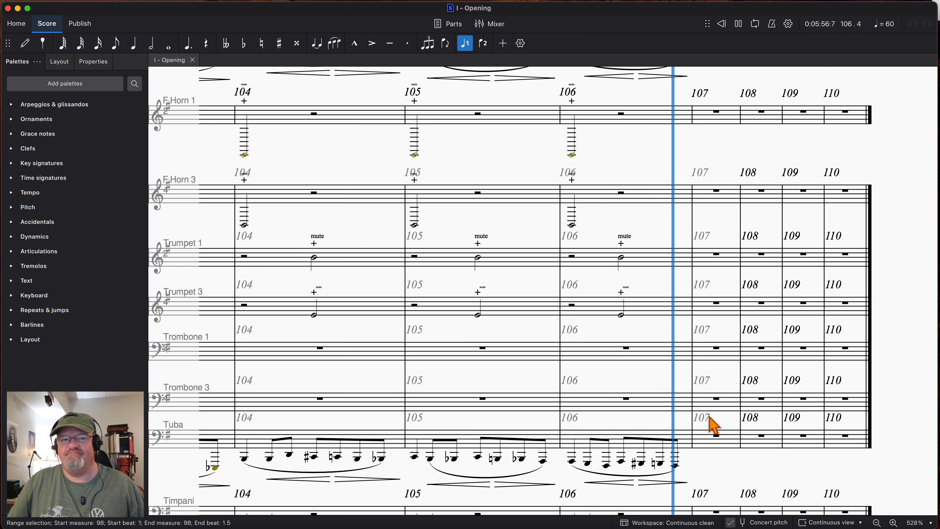
scroll(700, 422, "left", 15)
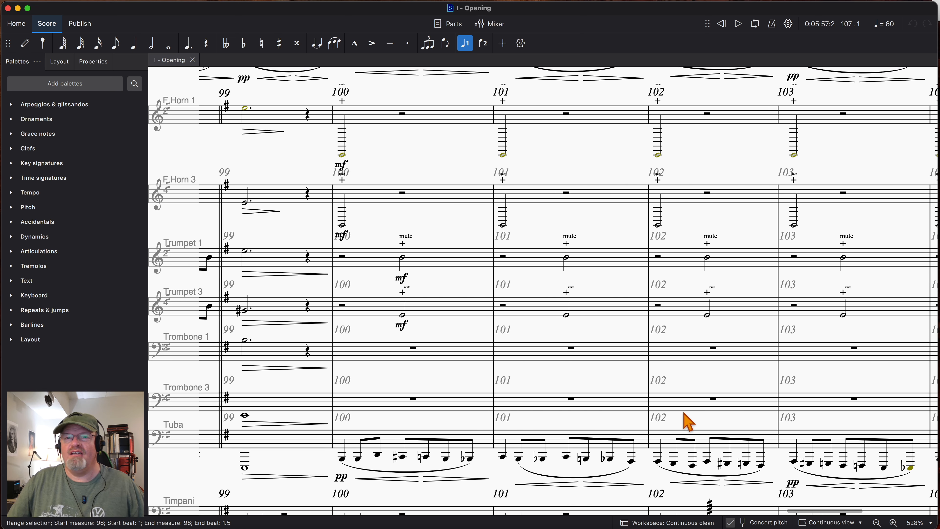
- Select measure 100 in the Contrabassoon staff and play that line through measure 101
scroll(360, 420, "up", 10)
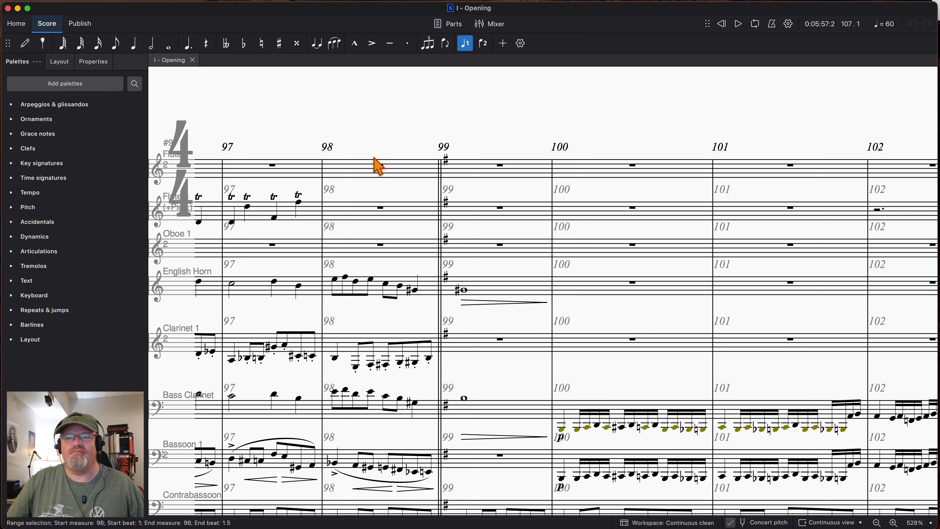
scroll(467, 245, "down", 4)
scroll(465, 245, "right", 10)
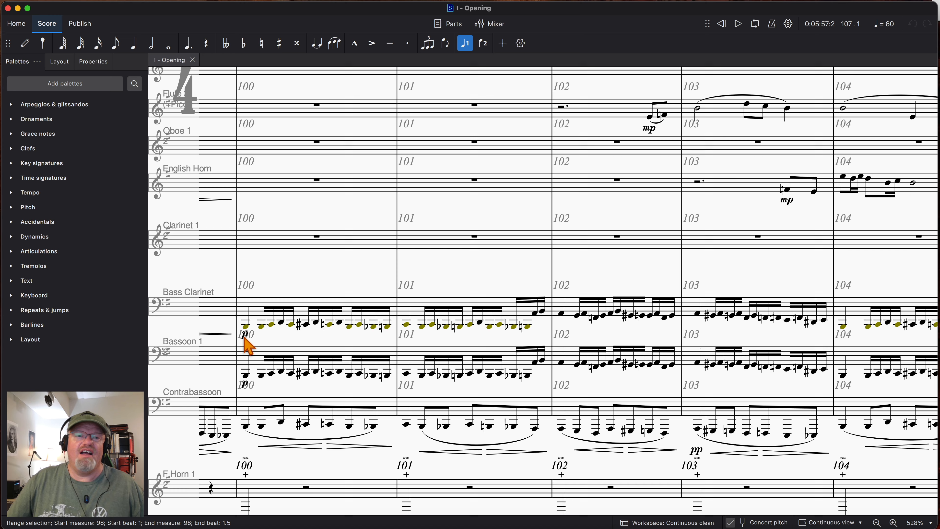
scroll(291, 355, "left", 3)
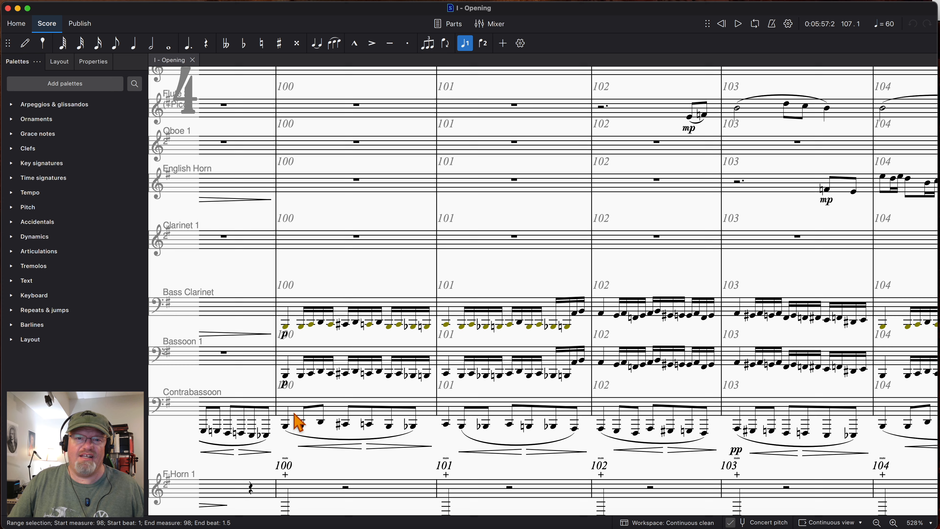
scroll(305, 387, "left", 1)
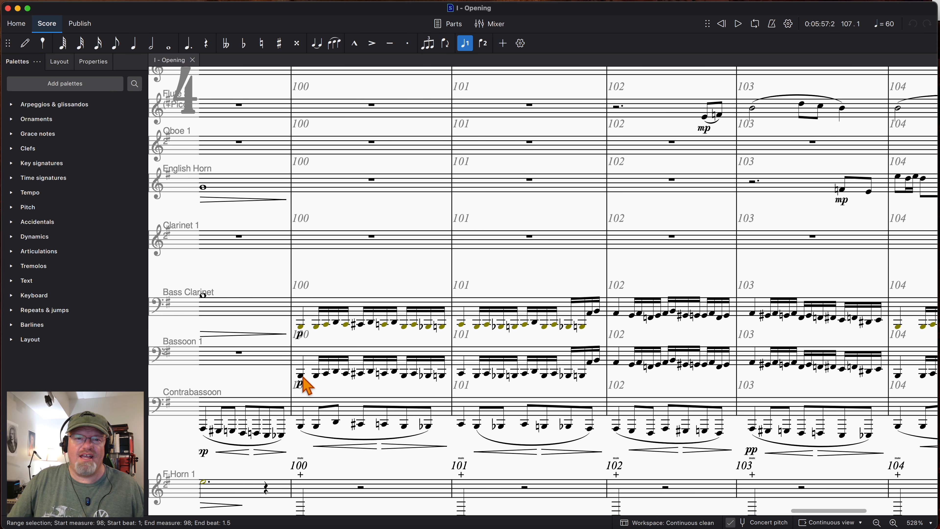
scroll(328, 394, "down", 2)
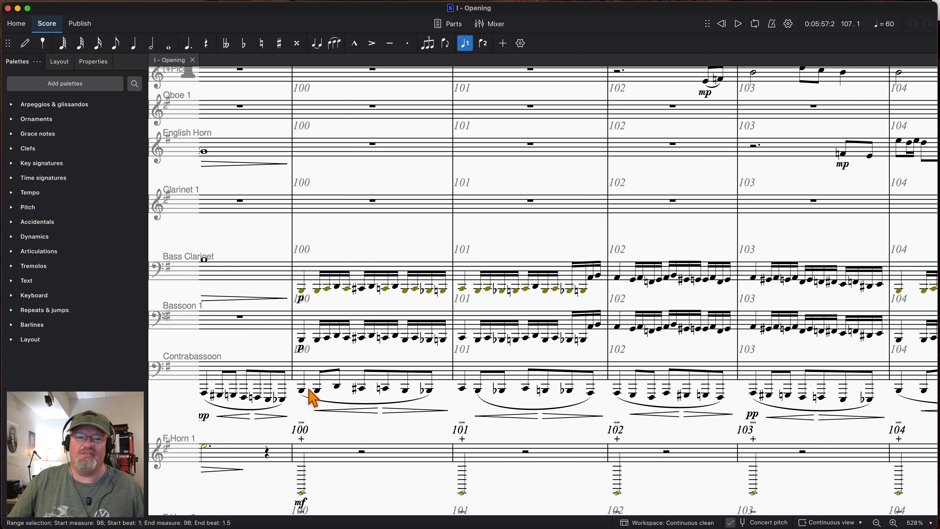
left_click(312, 366)
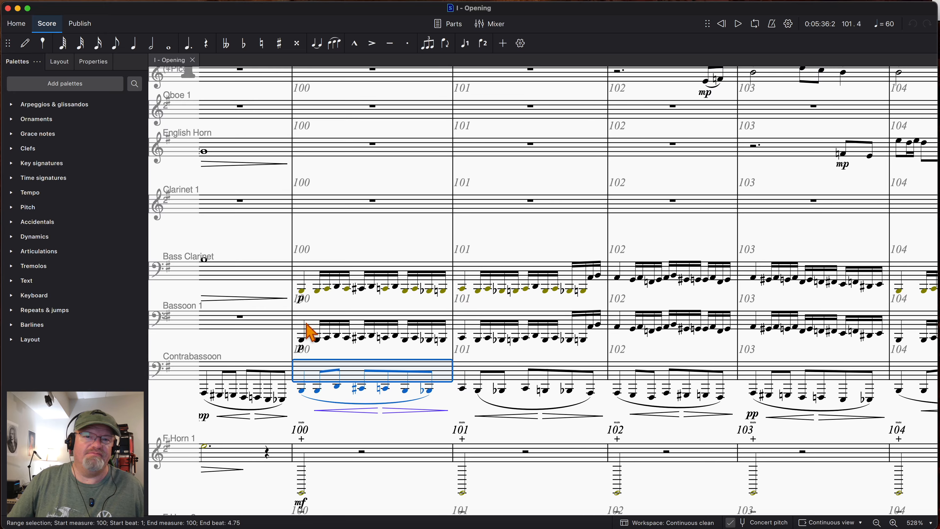
- Extend the measure 100 selection to include Bassoon 1 and play both parts up to measure 104
left_click(309, 331)
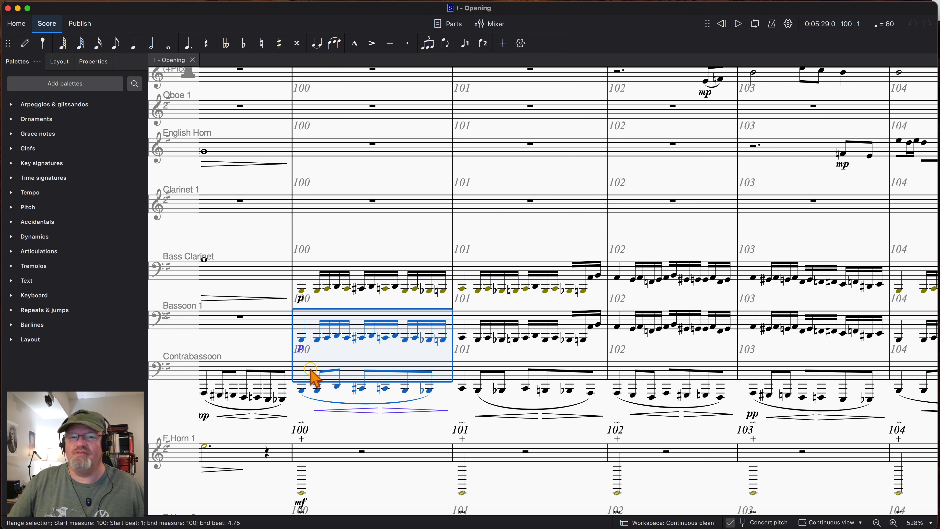
key("space")
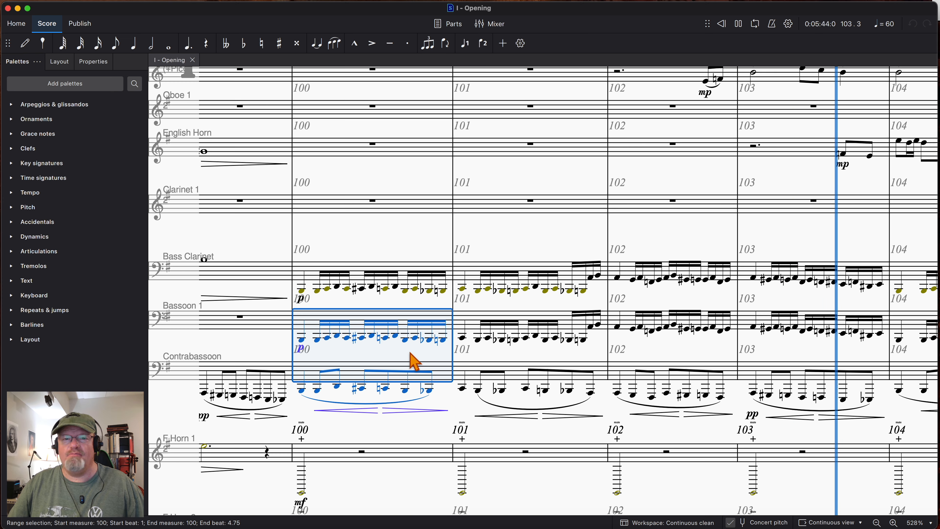
key("space")
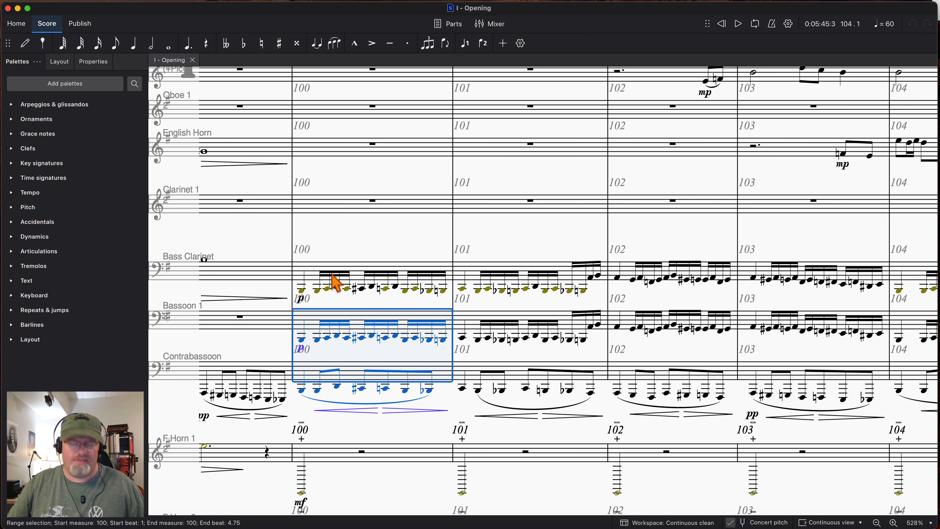
- Select the start of measure 100 from Bass Clarinet through Contrabassoon and play the three low woodwinds through measure 106
left_click(333, 282, "shift")
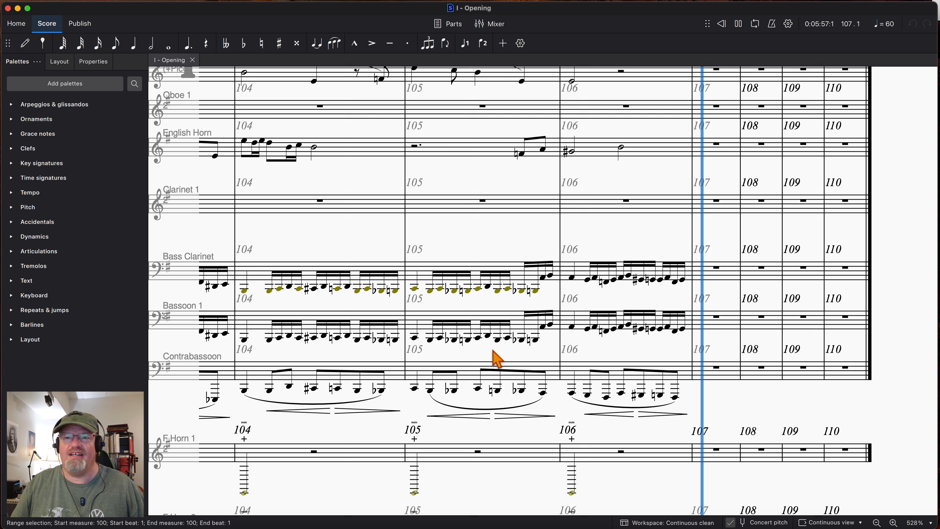
scroll(428, 307, "left", 15)
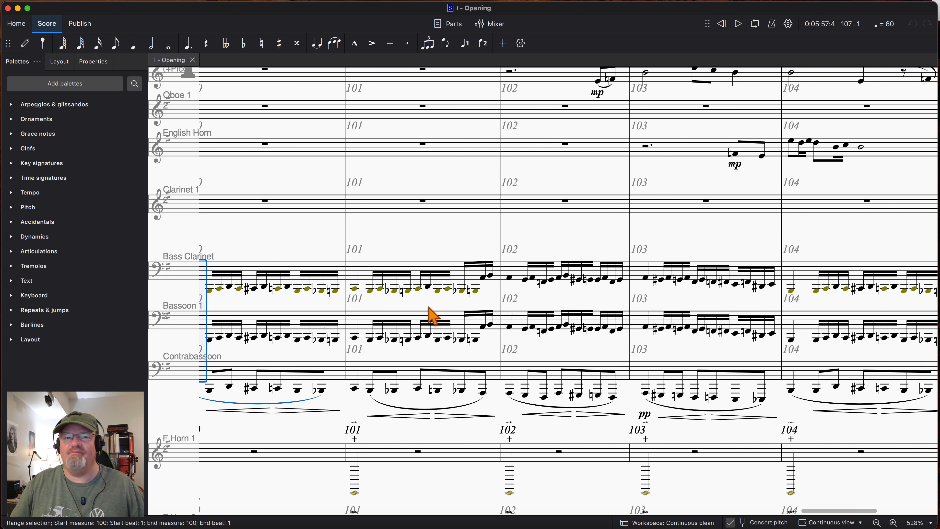
scroll(399, 321, "up", 5)
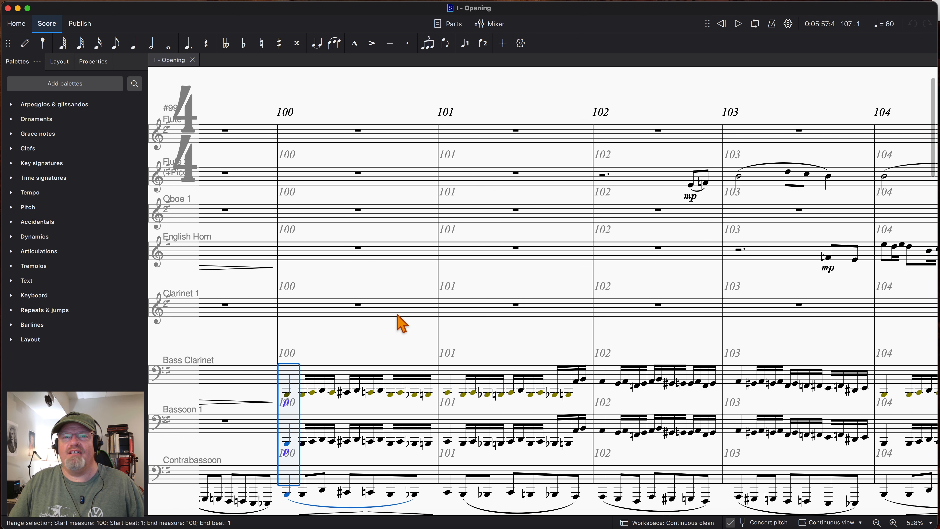
- Select measure 102 from the second Flute staff through English Horn and play those upper woodwinds through measure 106
scroll(405, 323, "right", 8)
scroll(423, 318, "right", 1)
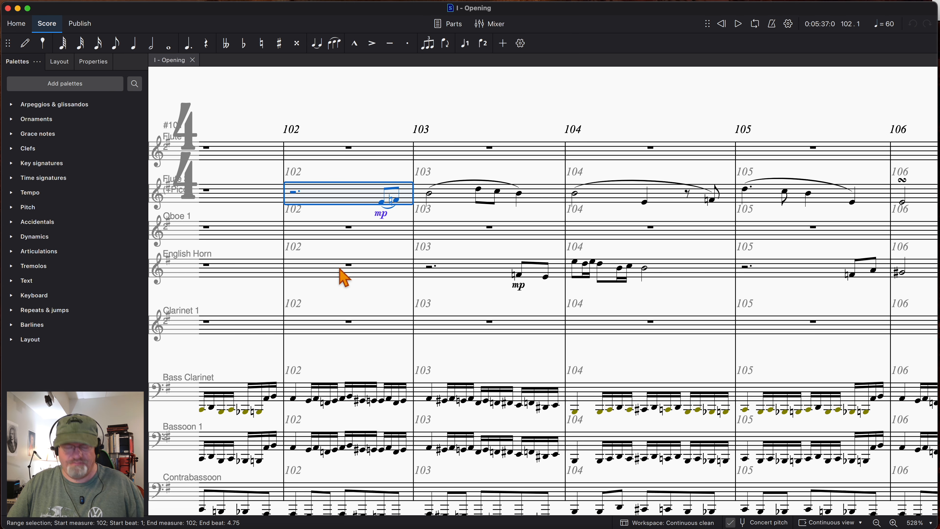
key("space")
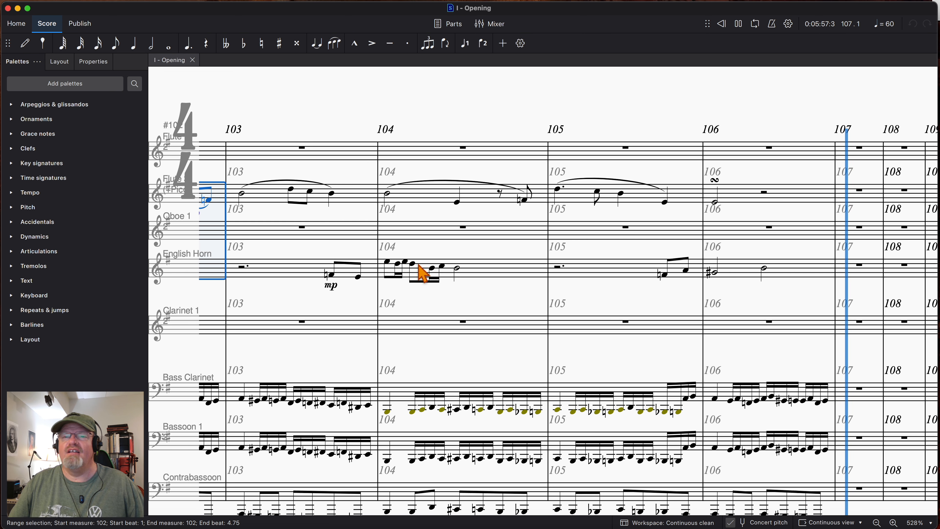
- Select the start of measure 100 from the top Flute staff through Contrabassoon and play all the woodwinds through measure 106
scroll(457, 265, "left", 10)
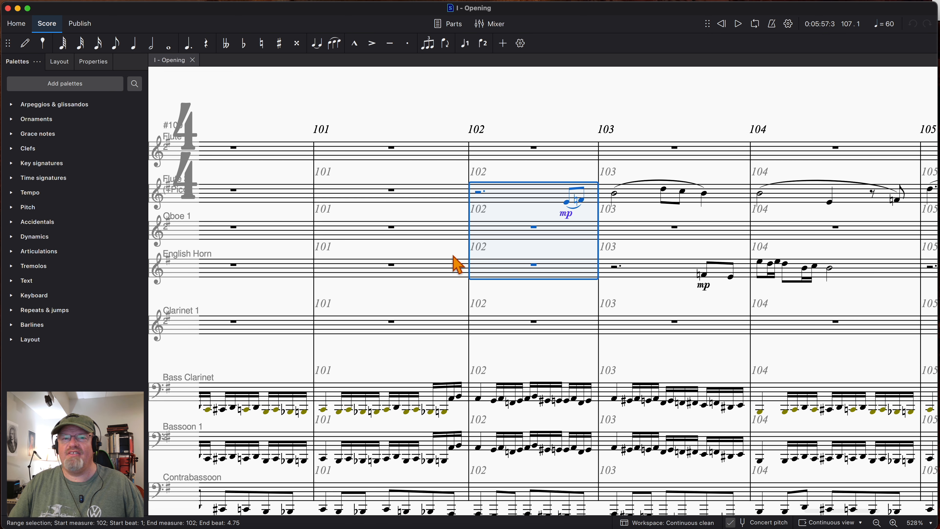
scroll(460, 259, "left", 4)
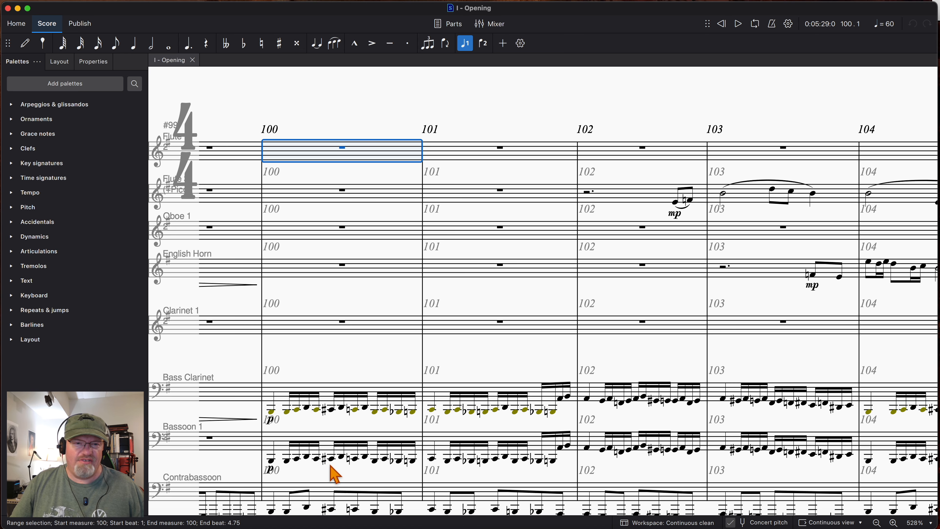
scroll(303, 496, "down", 1)
left_click(303, 495, "shift")
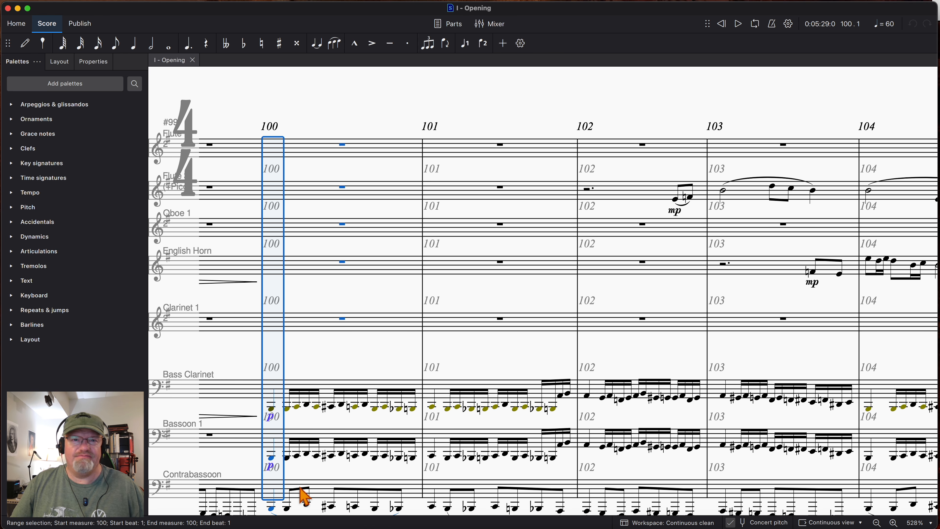
key("space")
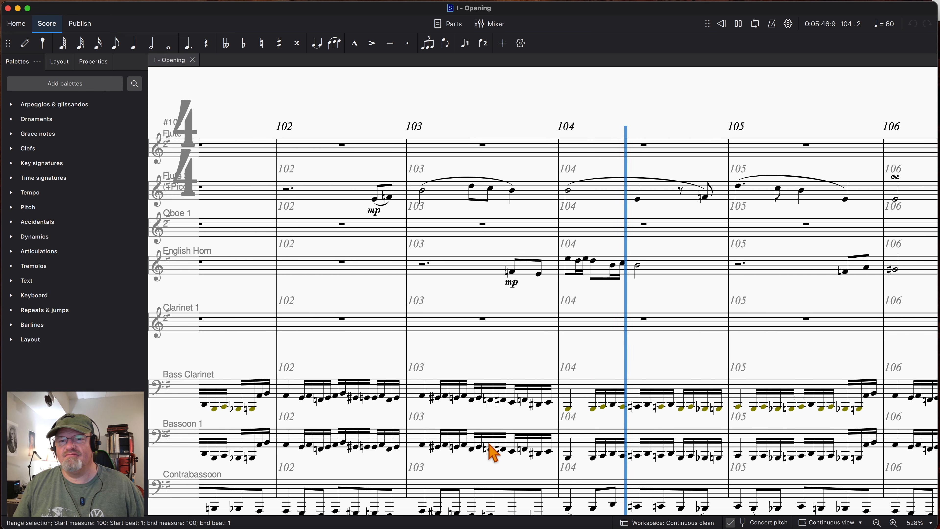
- Select measure 82 in the Bass voice staff and play the full score from there
scroll(493, 452, "down", 2)
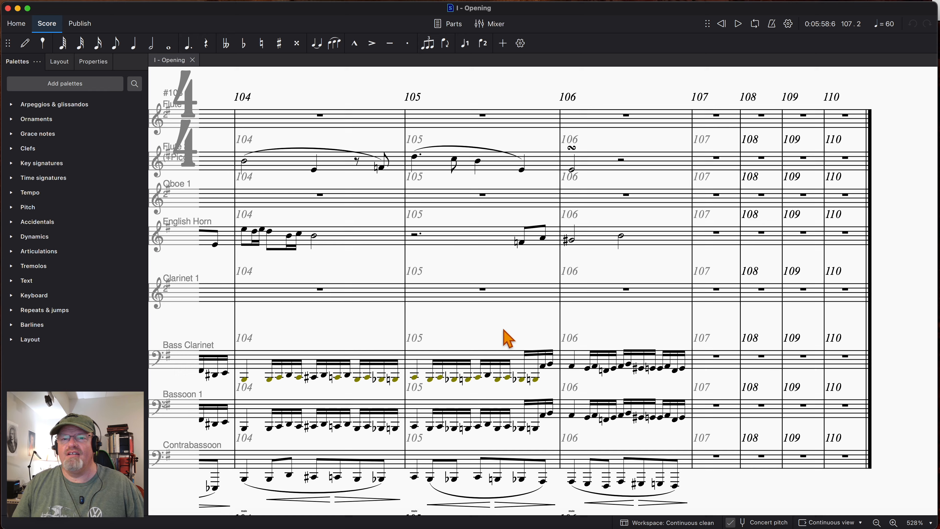
scroll(463, 327, "left", 5)
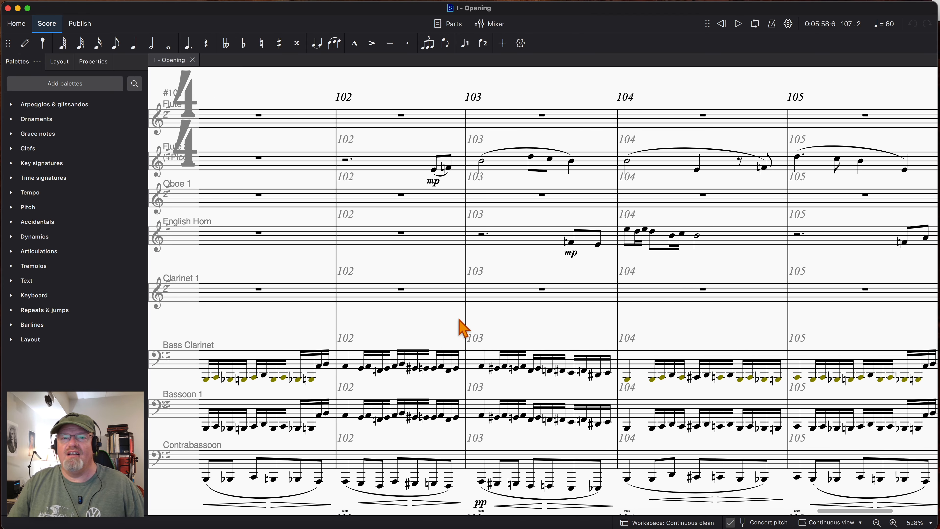
scroll(458, 328, "left", 6)
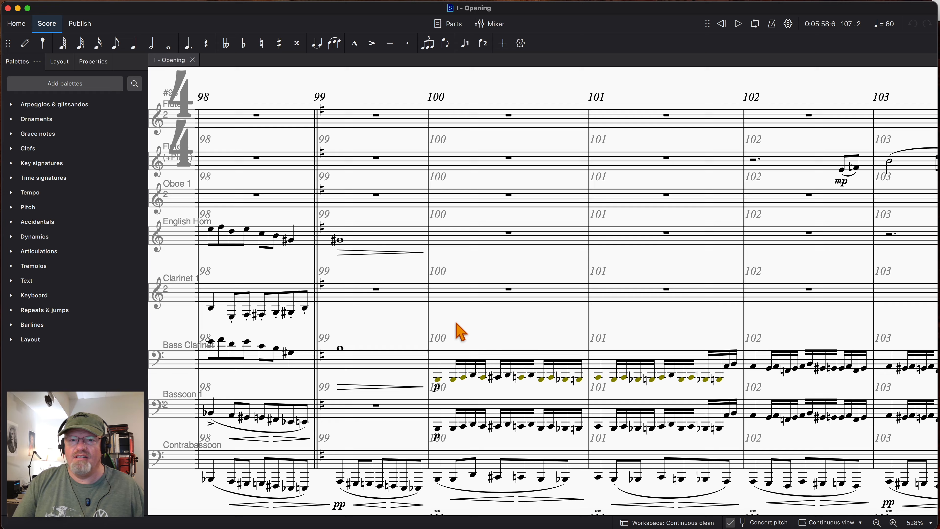
scroll(458, 329, "down", 10)
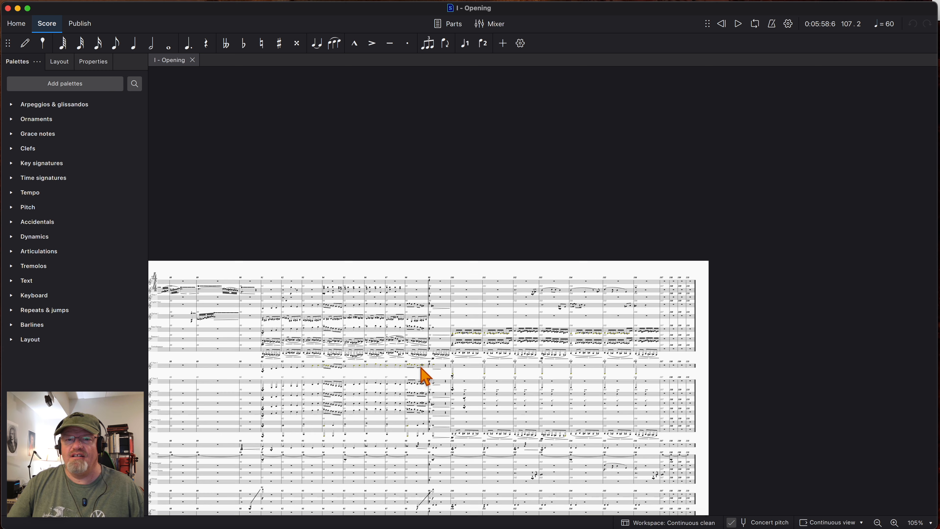
scroll(426, 376, "down", 3)
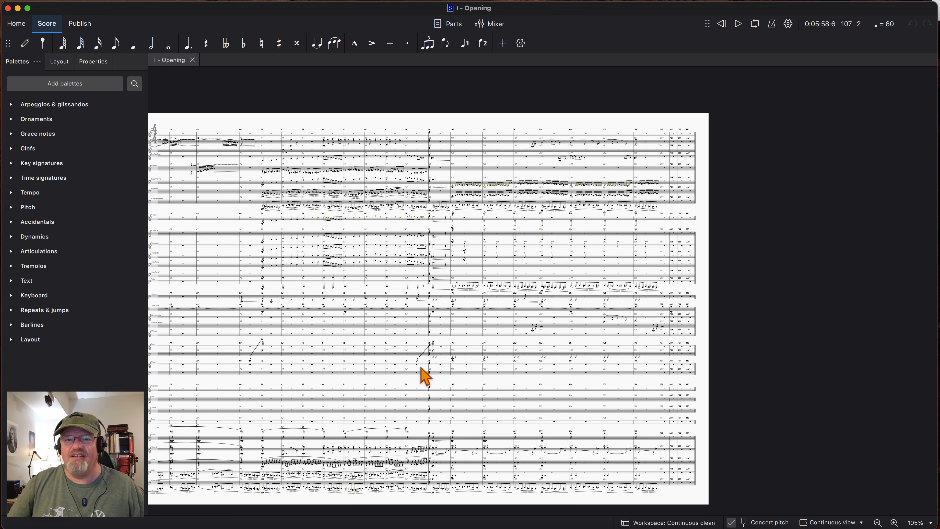
scroll(426, 376, "up", 5)
scroll(375, 338, "down", 4)
scroll(376, 338, "left", 1)
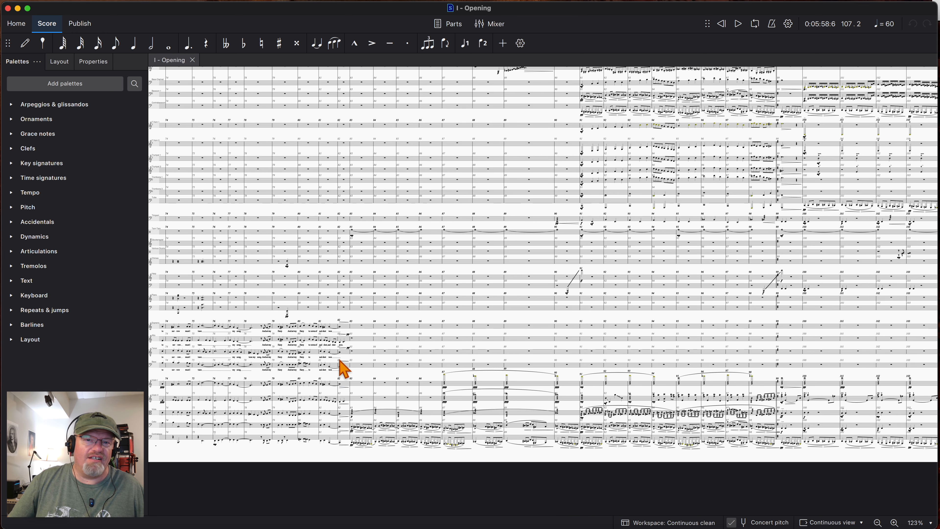
key("space")
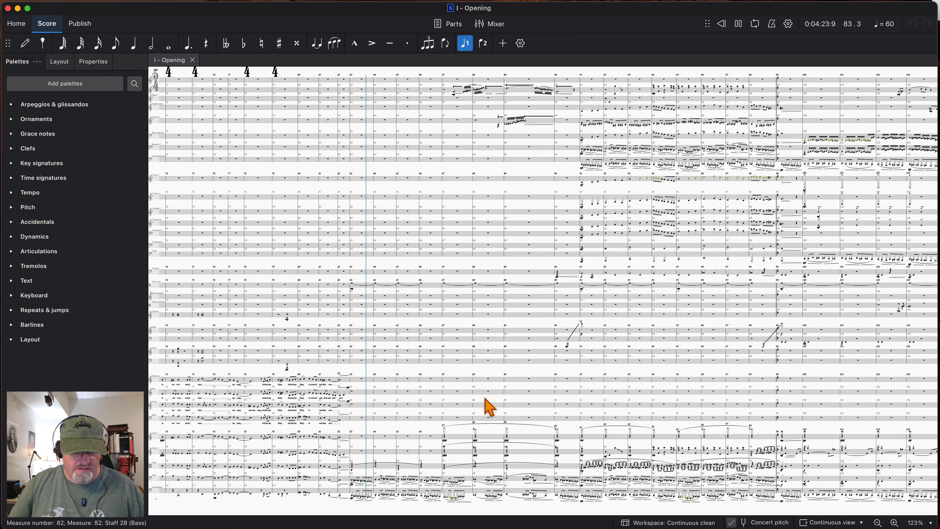
- Follow the full-score playback in the string, flute and clarinet staves across measures 84 to 89
scroll(468, 481, "up", 5)
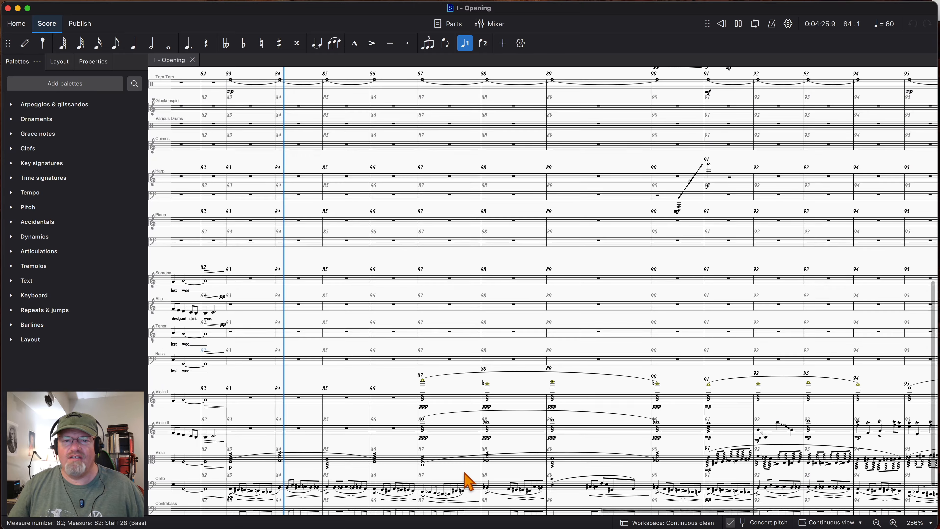
scroll(468, 482, "up", 1)
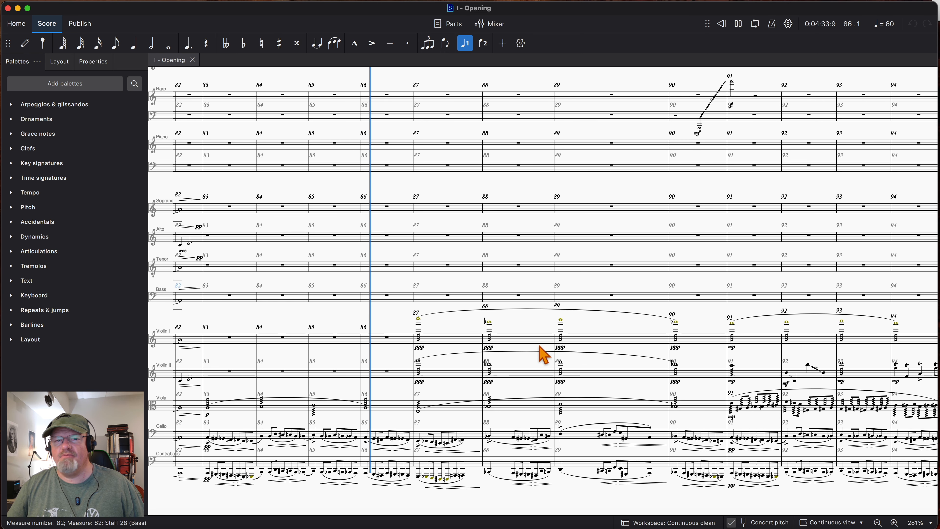
scroll(547, 351, "up", 5)
scroll(553, 355, "up", 9)
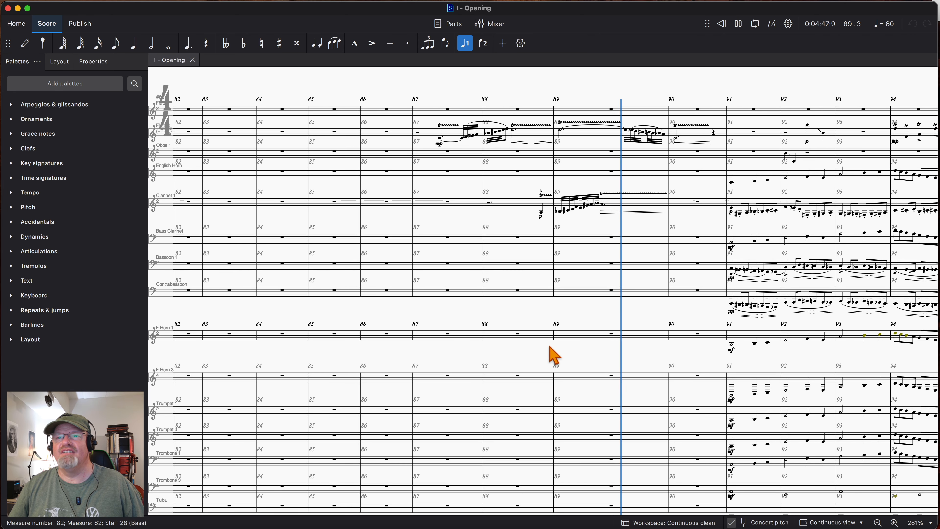
- Examine the woodwind, brass and percussion staves while the full orchestra plays from measure 90 to measure 98
scroll(643, 350, "down", 5)
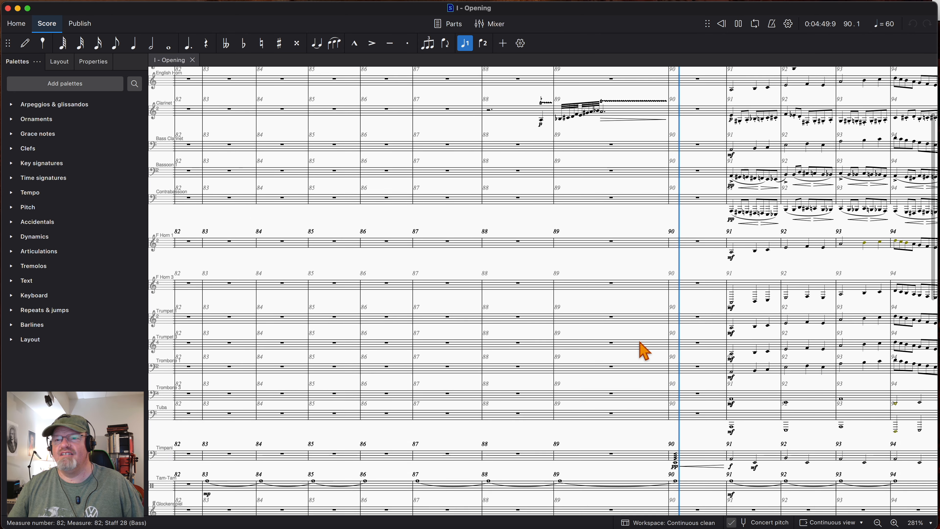
scroll(641, 342, "down", 2)
scroll(641, 343, "right", 4)
scroll(641, 343, "up", 4)
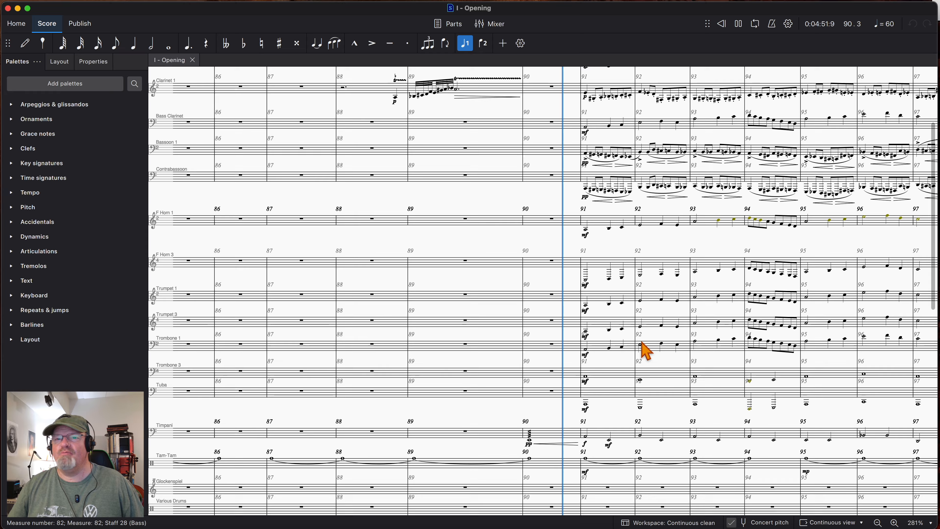
scroll(641, 342, "down", 2)
scroll(641, 342, "right", 1)
scroll(644, 350, "right", 3)
scroll(645, 350, "up", 2)
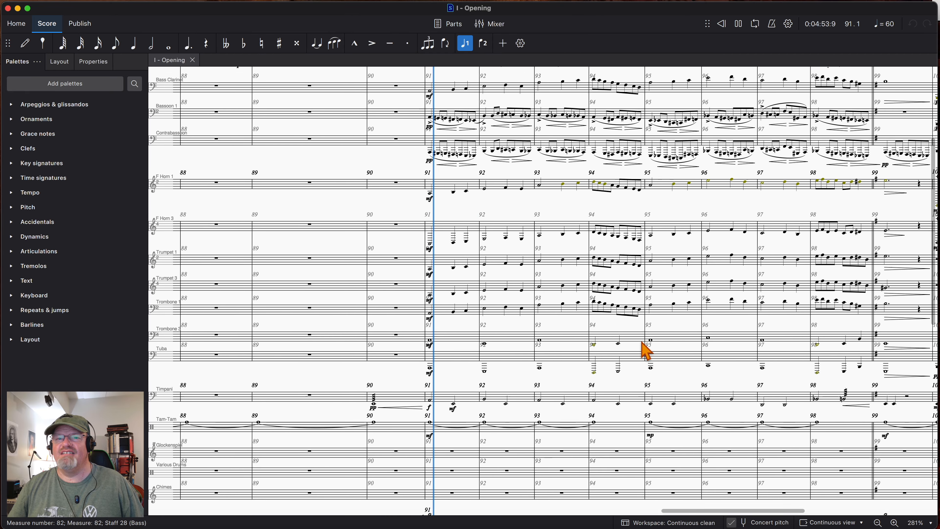
scroll(644, 350, "up", 2)
scroll(645, 351, "right", 1)
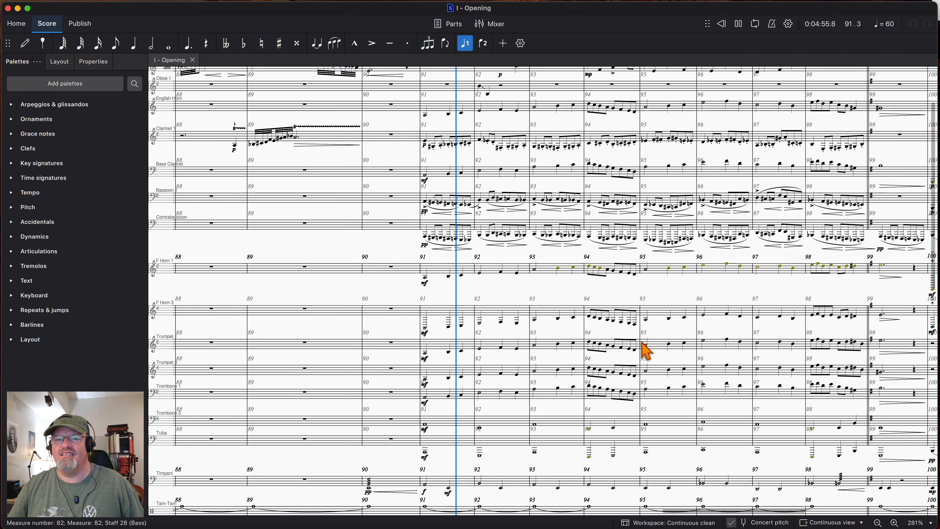
scroll(645, 350, "up", 1)
scroll(645, 350, "right", 1)
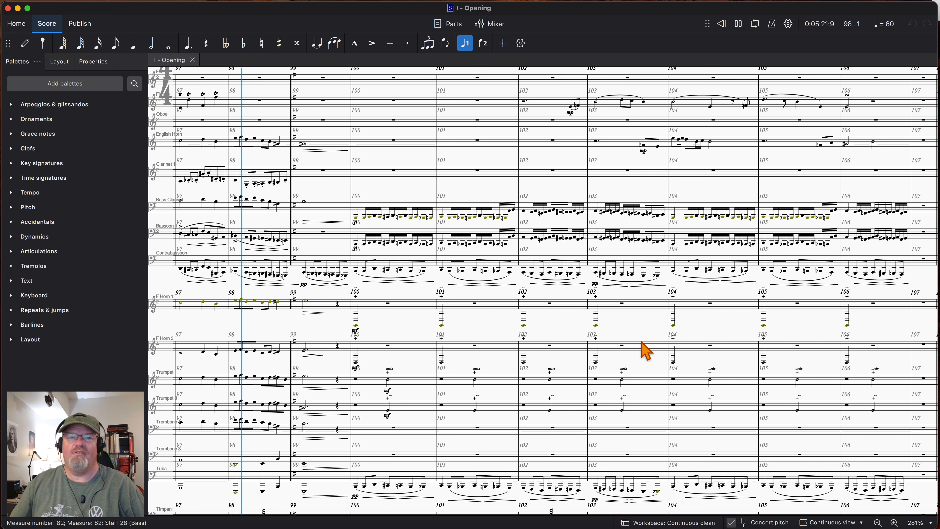
- Follow the playback in the string and harp staves from measure 99 to measure 105
scroll(362, 353, "down", 8)
scroll(364, 354, "down", 10)
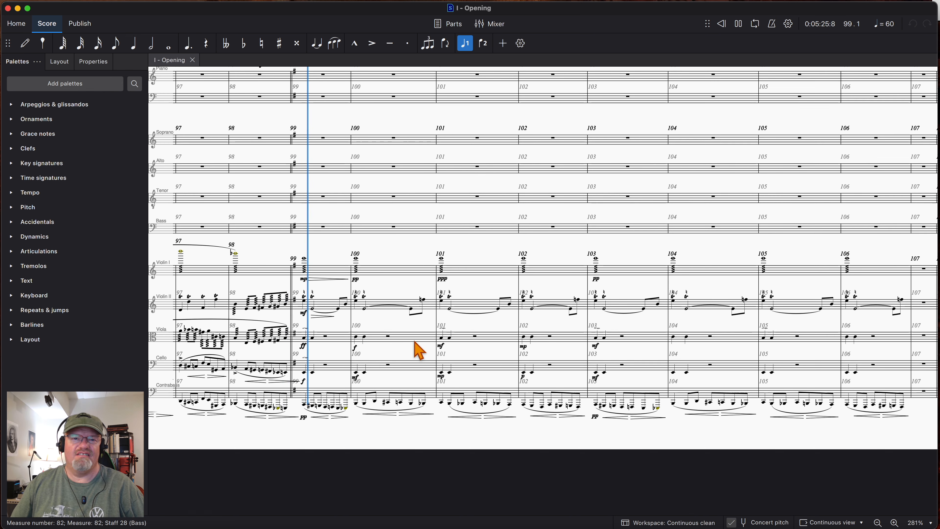
scroll(440, 352, "up", 3)
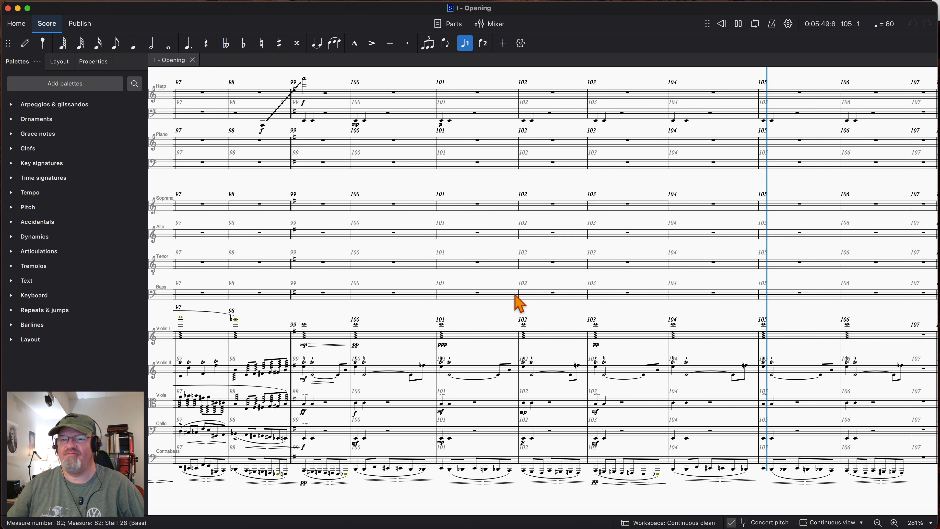
- Follow the woodwind and brass staves through measure 106, stop playback in measure 107, and review the passage's ending
scroll(775, 294, "up", 15)
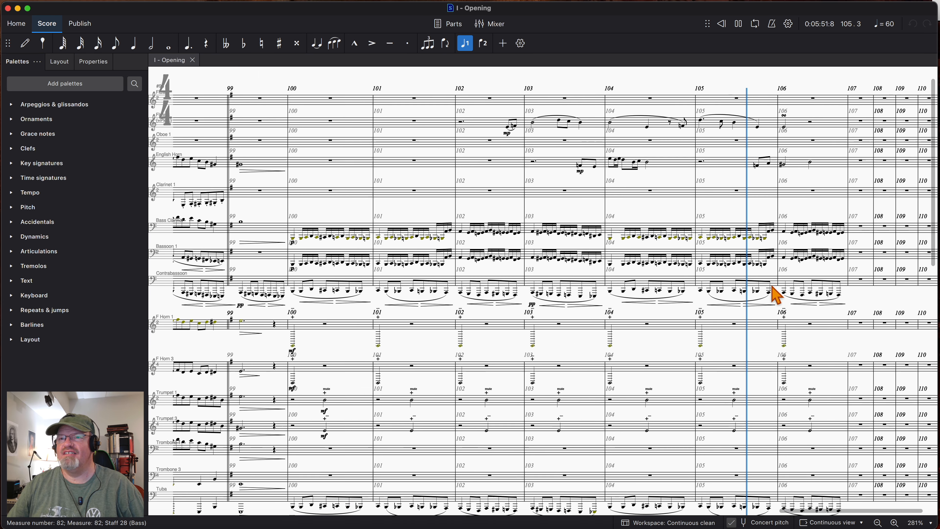
scroll(775, 294, "up", 4)
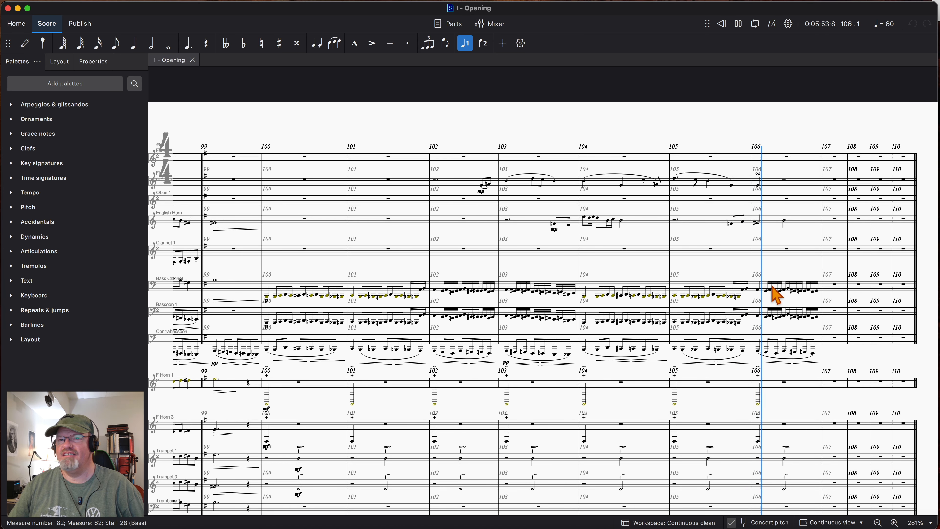
scroll(774, 294, "down", 2)
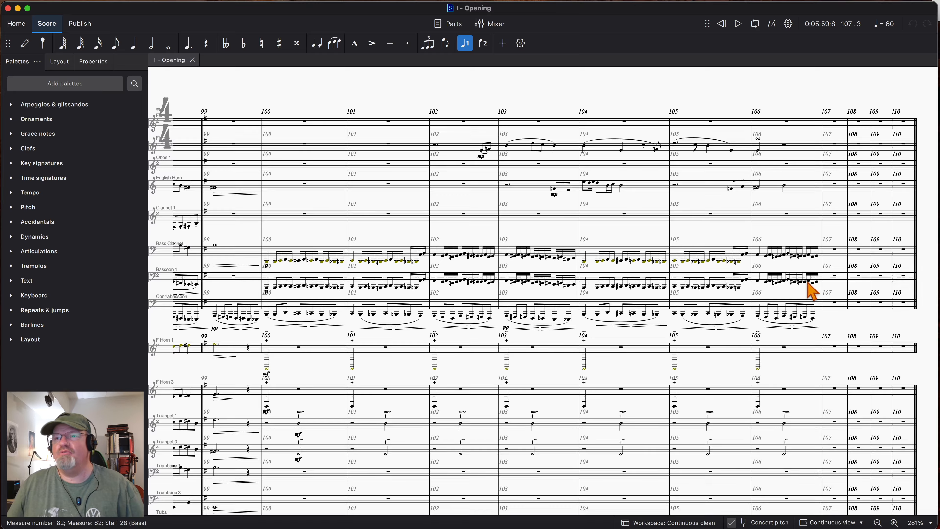
scroll(811, 292, "down", 10)
scroll(793, 231, "up", 8)
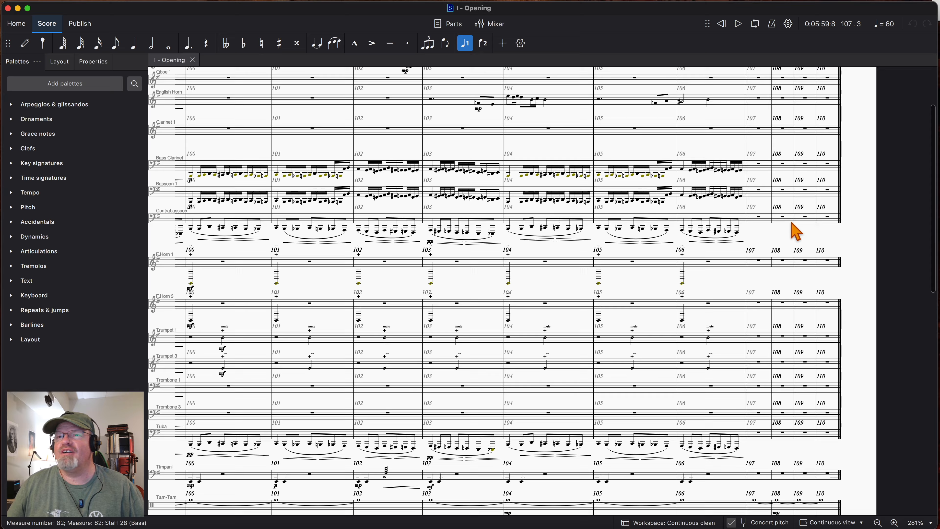
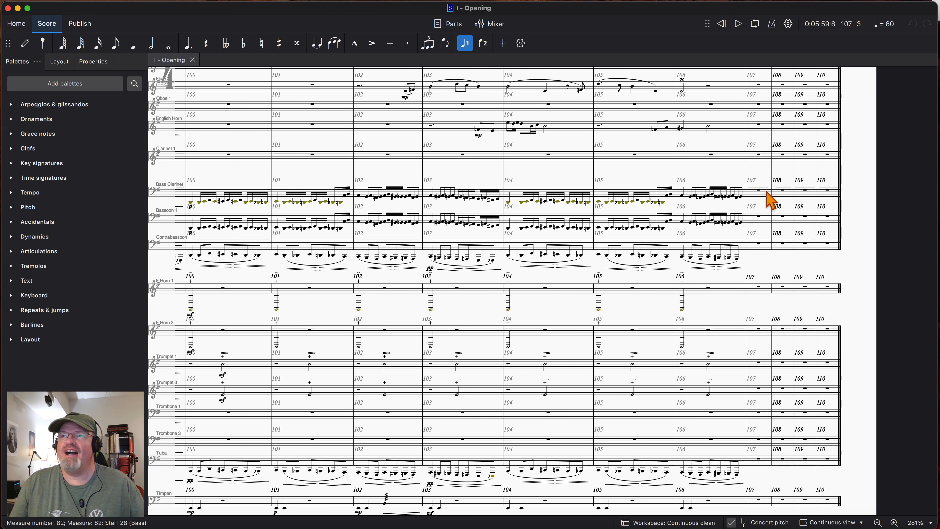
scroll(599, 370, "down", 5)
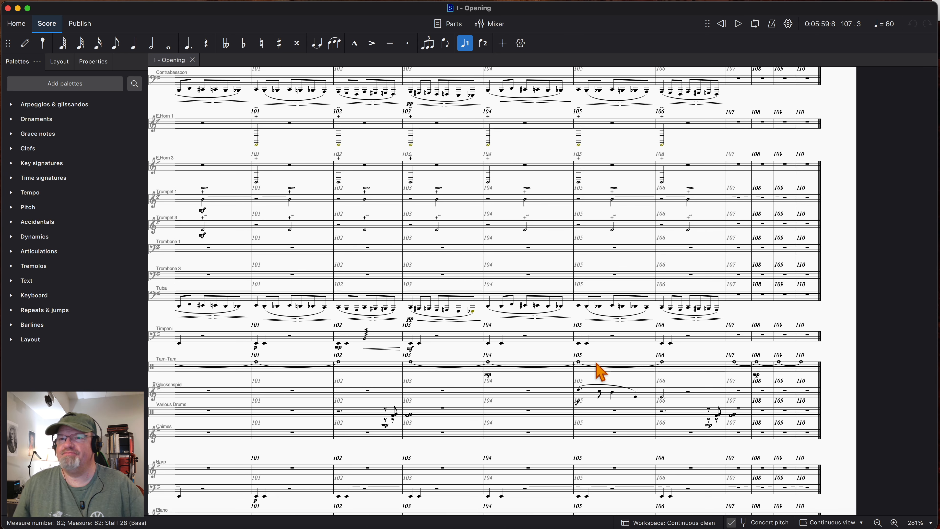